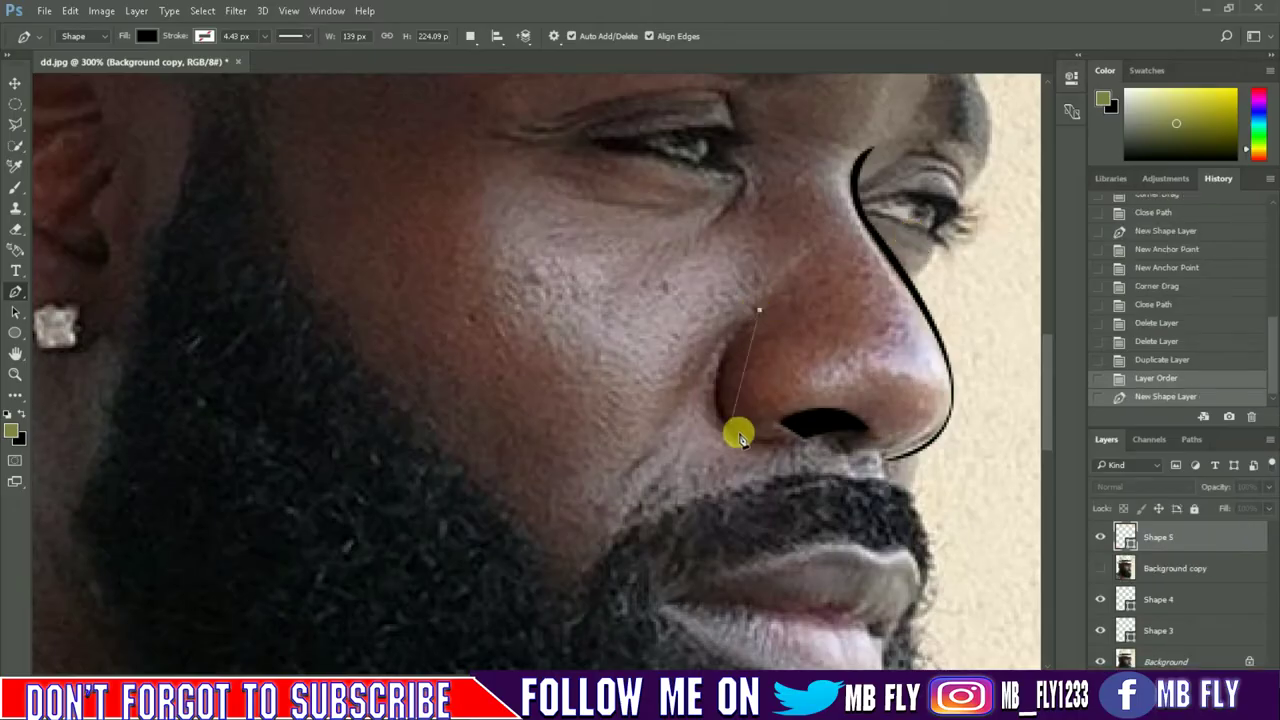
# Trace the nostril crease beside the nose as a closed black curved shape.
pyautogui.moveTo(789, 441); pyautogui.dragTo(917, 457)
pyautogui.click(759, 310)
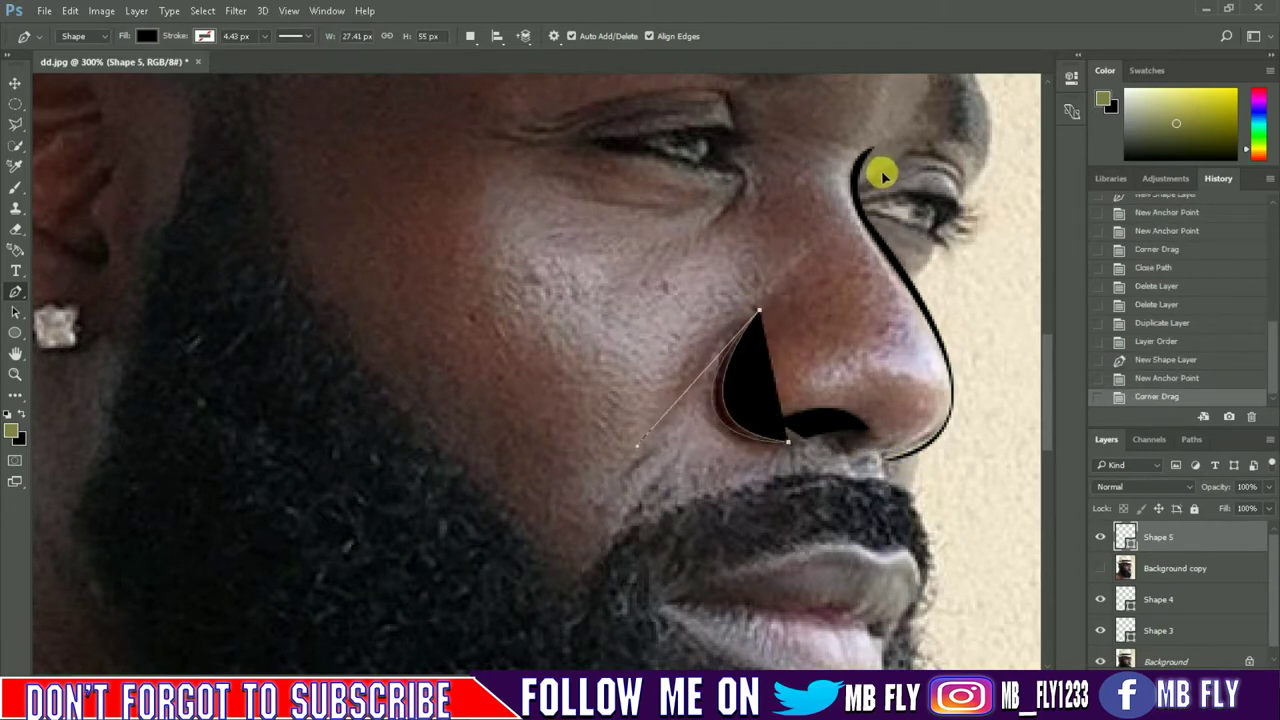
pyautogui.click(747, 315)
pyautogui.moveTo(690, 425); pyautogui.dragTo(706, 477)
pyautogui.click(747, 315)
# Start a new outline at the beard edge on the cheek with two anchors.
pyautogui.scroll(5, 268, 315)
pyautogui.scroll(-1, 268, 315)
pyautogui.click(269, 236)
pyautogui.click(265, 298)
# Place anchors down the beard's edge from the cheek toward the lip.
pyautogui.click(267, 363)
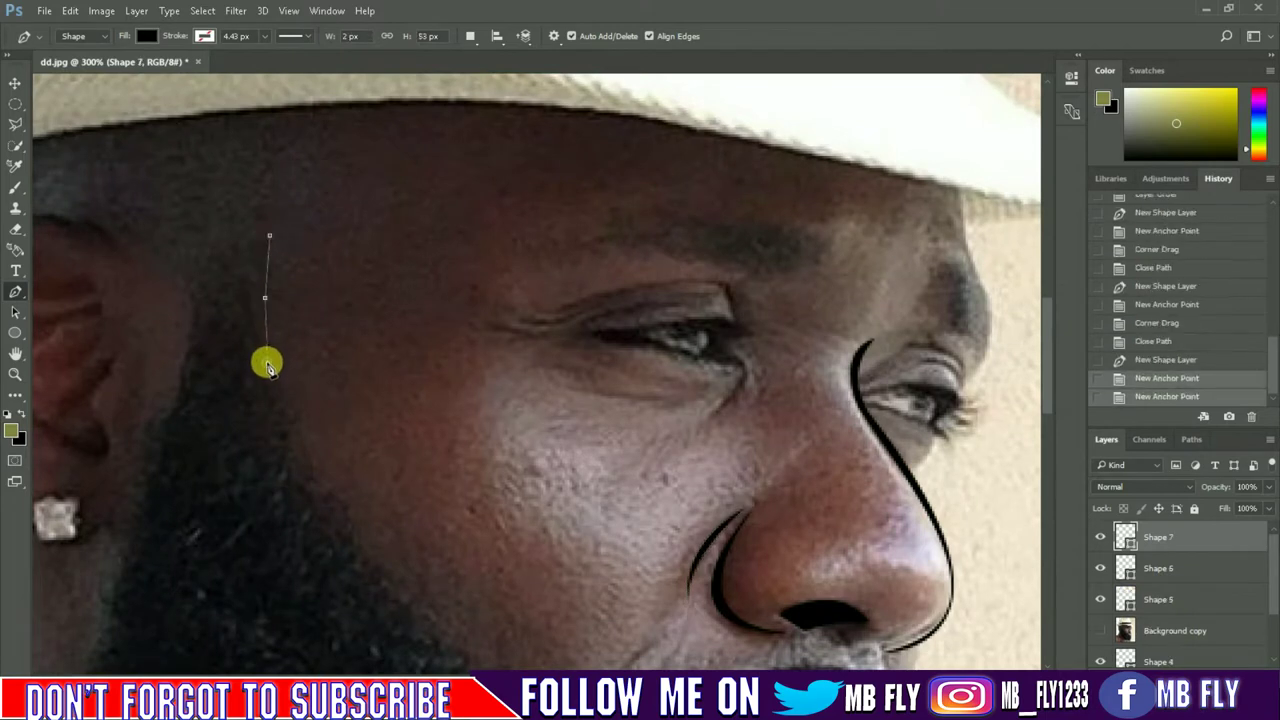
pyautogui.moveTo(267, 411); pyautogui.dragTo(296, 410)
pyautogui.click(296, 446)
pyautogui.click(300, 479)
pyautogui.click(315, 507)
pyautogui.click(353, 540)
pyautogui.scroll(-3, 471, 400)
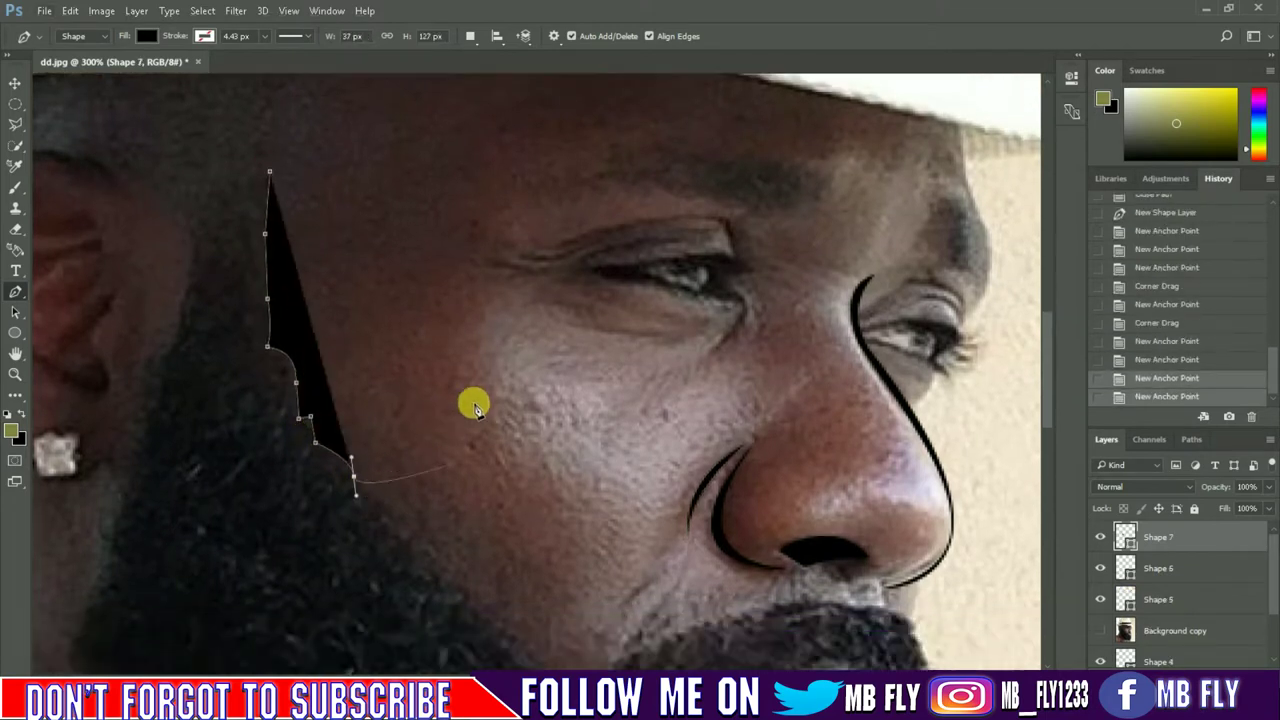
pyautogui.click(408, 423)
pyautogui.click(447, 466)
pyautogui.click(502, 523)
pyautogui.click(531, 549)
pyautogui.moveTo(543, 606); pyautogui.dragTo(558, 606)
# Extend the beard outline along the moustache edge and lip line.
pyautogui.click(579, 587)
pyautogui.click(620, 540)
pyautogui.click(679, 519)
pyautogui.click(713, 502)
pyautogui.click(783, 488)
pyautogui.click(858, 492)
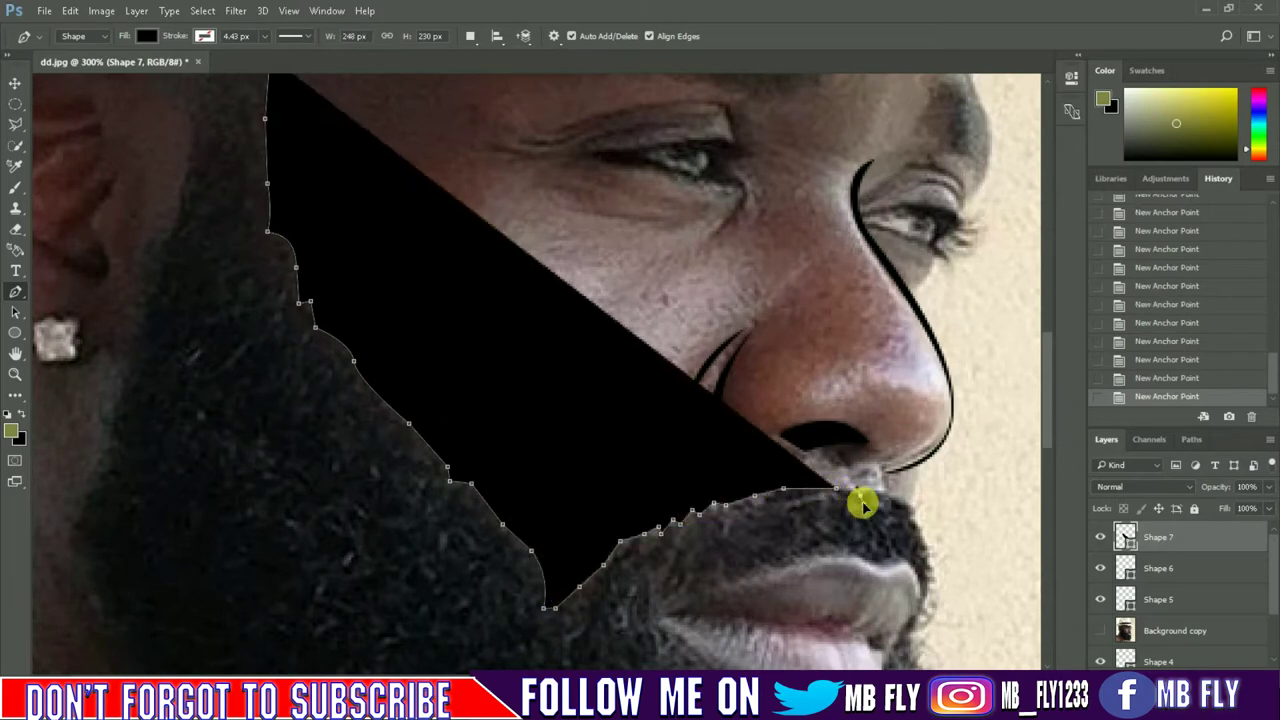
pyautogui.click(905, 498)
pyautogui.scroll(-2, 915, 495)
pyautogui.click(928, 452)
# Curve the outline past the mouth corner and down the beard's outer edge with a curl spike.
pyautogui.click(931, 479)
pyautogui.moveTo(918, 520)
pyautogui.mouseDown()
pyautogui.moveTo(952, 590)
pyautogui.moveTo(934, 380)
pyautogui.mouseUp()
pyautogui.click(897, 526)
pyautogui.click(930, 408)
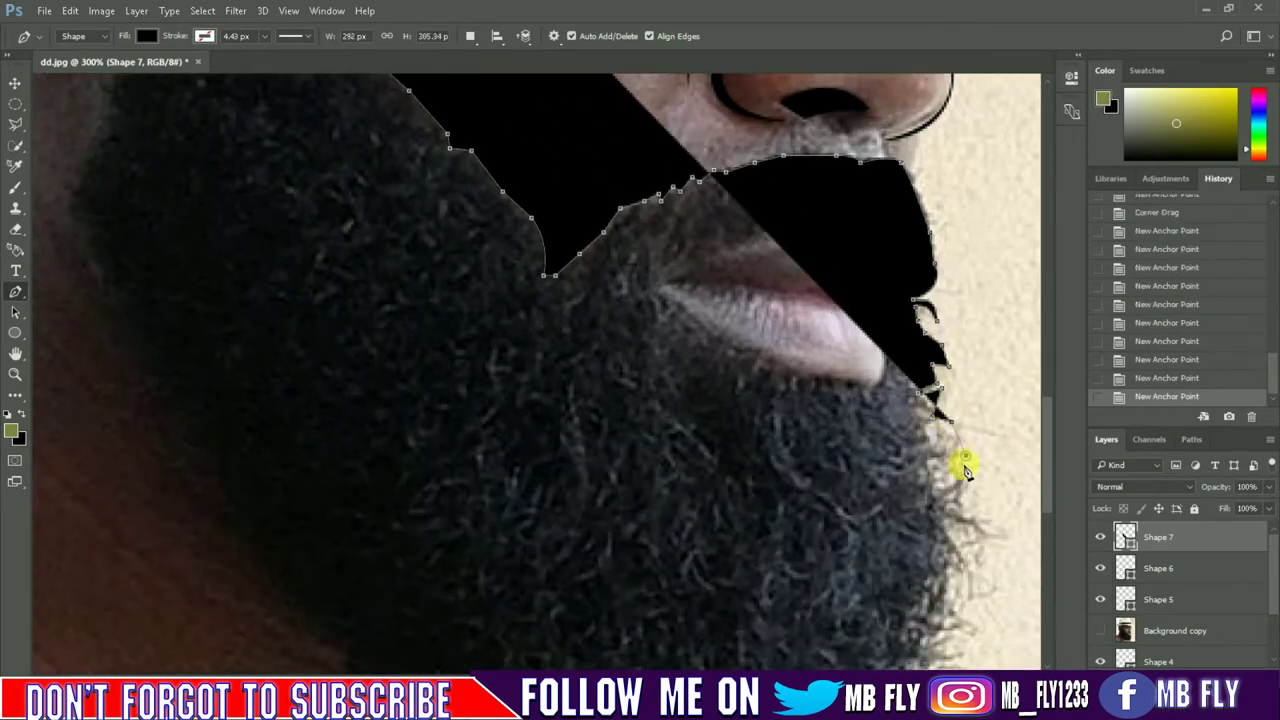
pyautogui.click(963, 503)
pyautogui.moveTo(1020, 562)
pyautogui.mouseDown()
pyautogui.moveTo(971, 571)
pyautogui.moveTo(975, 412)
pyautogui.moveTo(940, 427)
pyautogui.mouseUp()
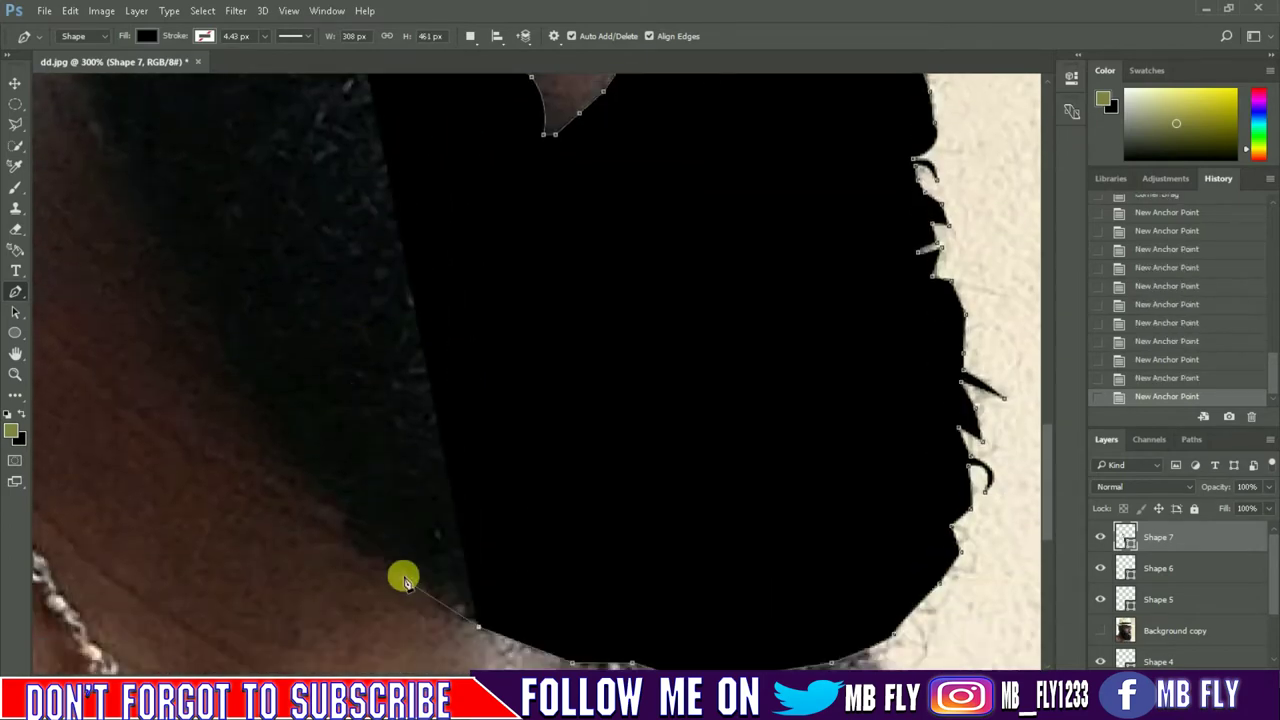
# Run the outline back up the jawline toward the ear and close the beard shape.
pyautogui.click(404, 580)
pyautogui.click(291, 441)
pyautogui.click(214, 362)
pyautogui.click(152, 278)
pyautogui.scroll(3, 149, 277)
pyautogui.click(65, 245)
pyautogui.click(88, 182)
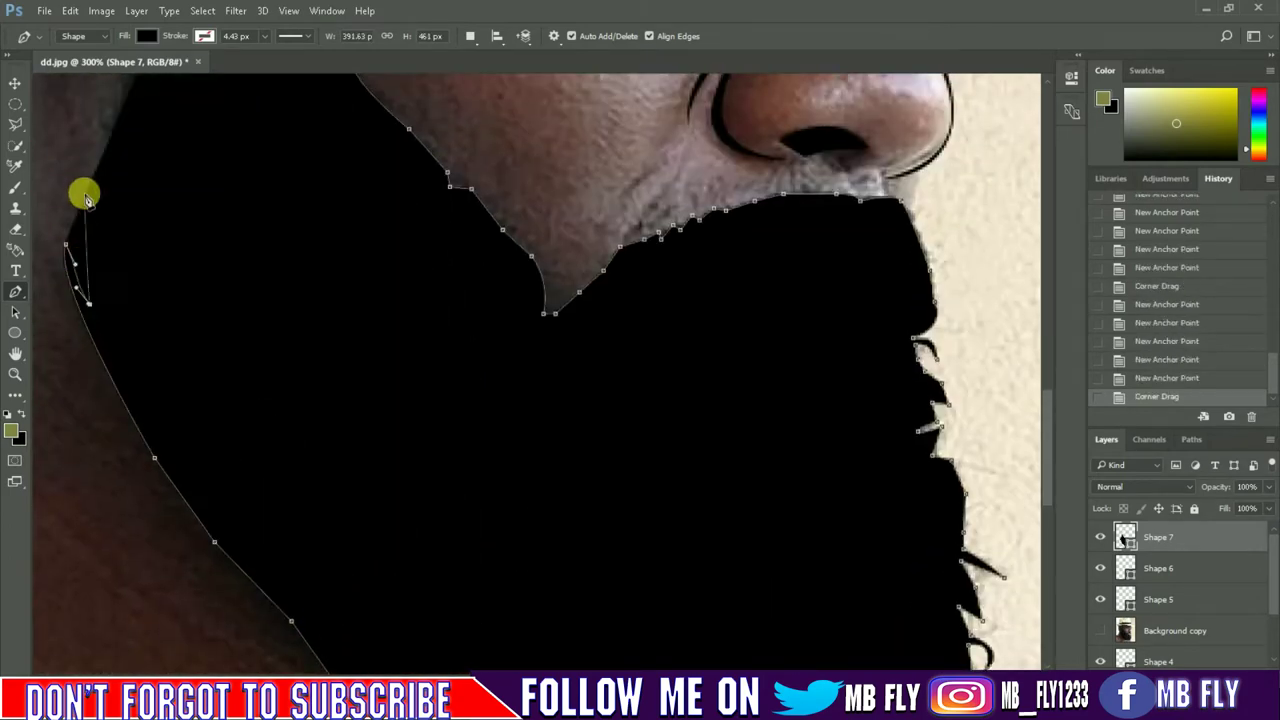
pyautogui.click(119, 151)
pyautogui.scroll(5, 120, 149)
pyautogui.moveTo(158, 297); pyautogui.dragTo(161, 256)
pyautogui.scroll(2, 180, 114)
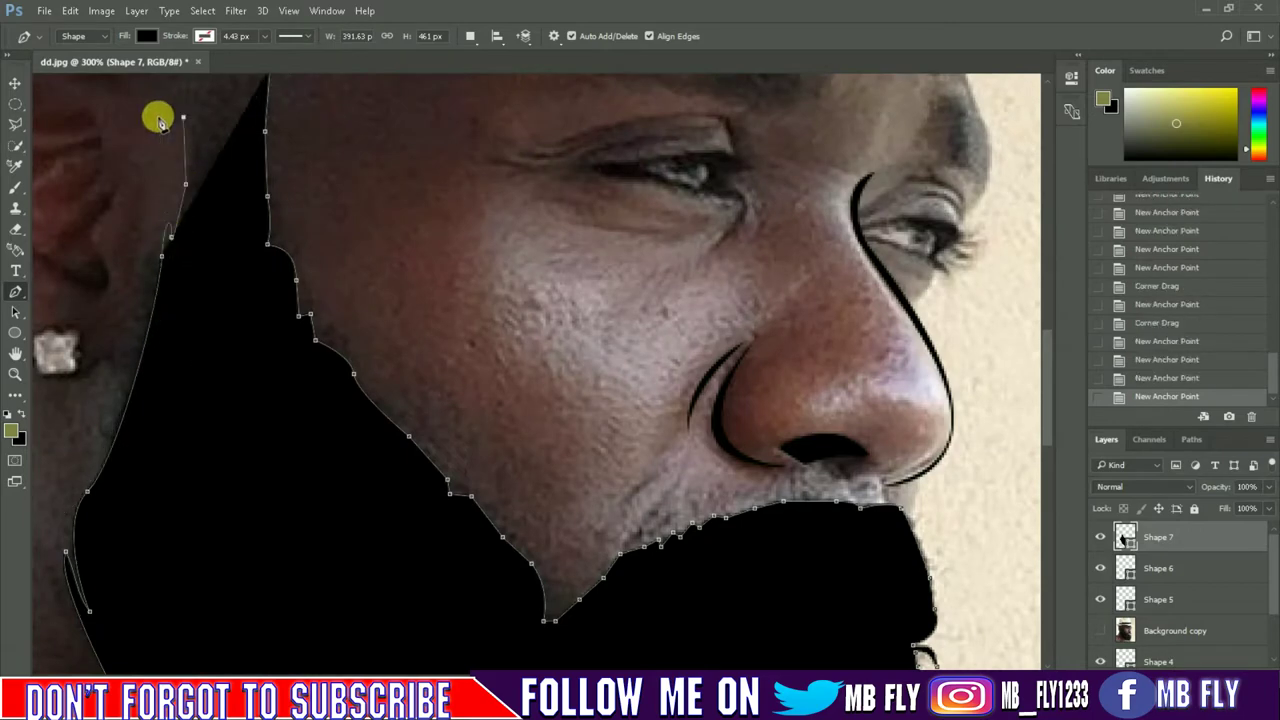
pyautogui.scroll(1, 71, 223)
pyautogui.click(71, 223)
# Hide the original photo layer and stack the photo copy above all shapes.
pyautogui.scroll(-2, 480, 271)
pyautogui.scroll(-8, 603, 340)
pyautogui.scroll(-2, 1100, 600)
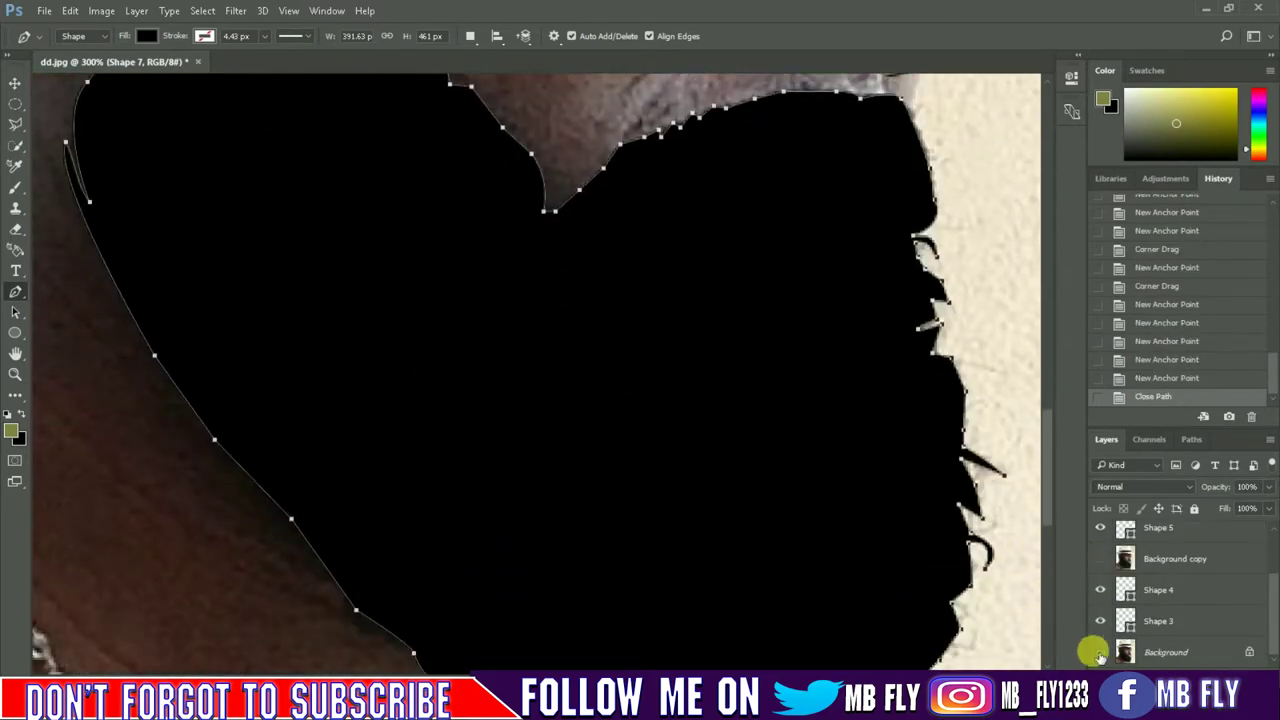
pyautogui.click(1100, 652)
pyautogui.scroll(2, 974, 560)
pyautogui.scroll(1, 974, 560)
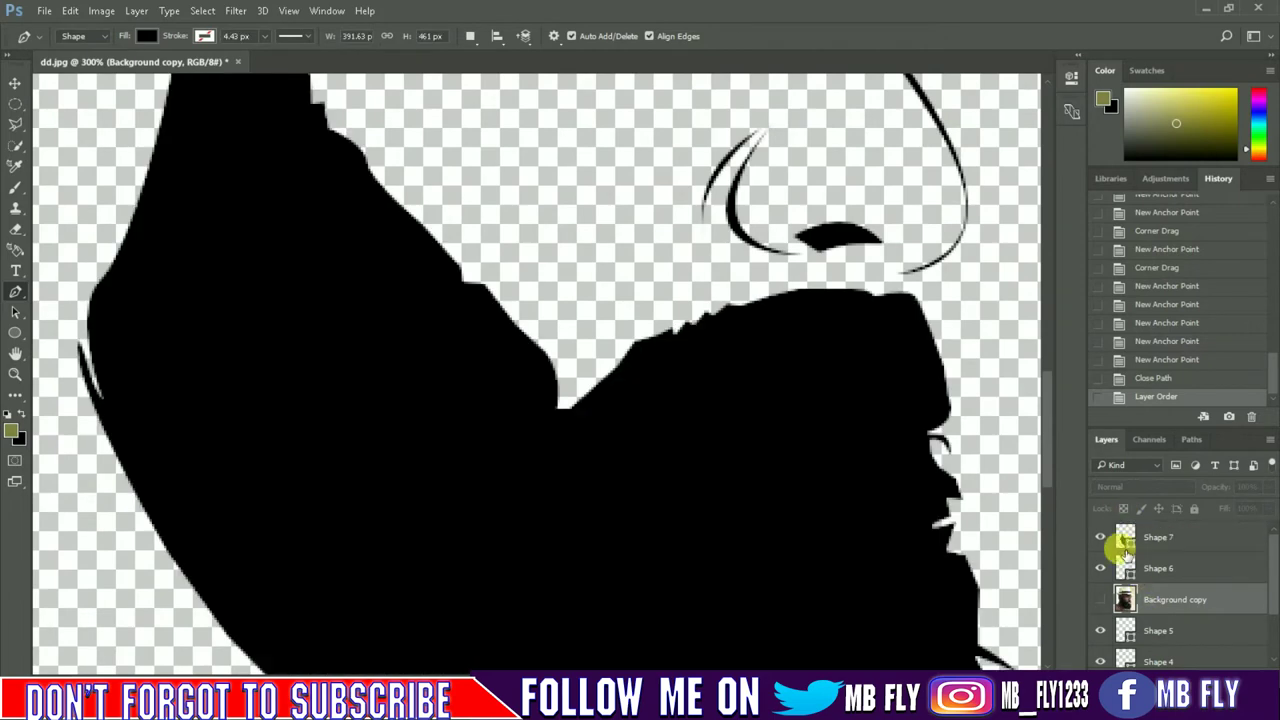
pyautogui.moveTo(1157, 568); pyautogui.dragTo(1150, 530)
# Begin an ear shape, zoom out, and make the restacked photo copy the working layer.
pyautogui.scroll(2, 545, 525)
pyautogui.click(491, 223)
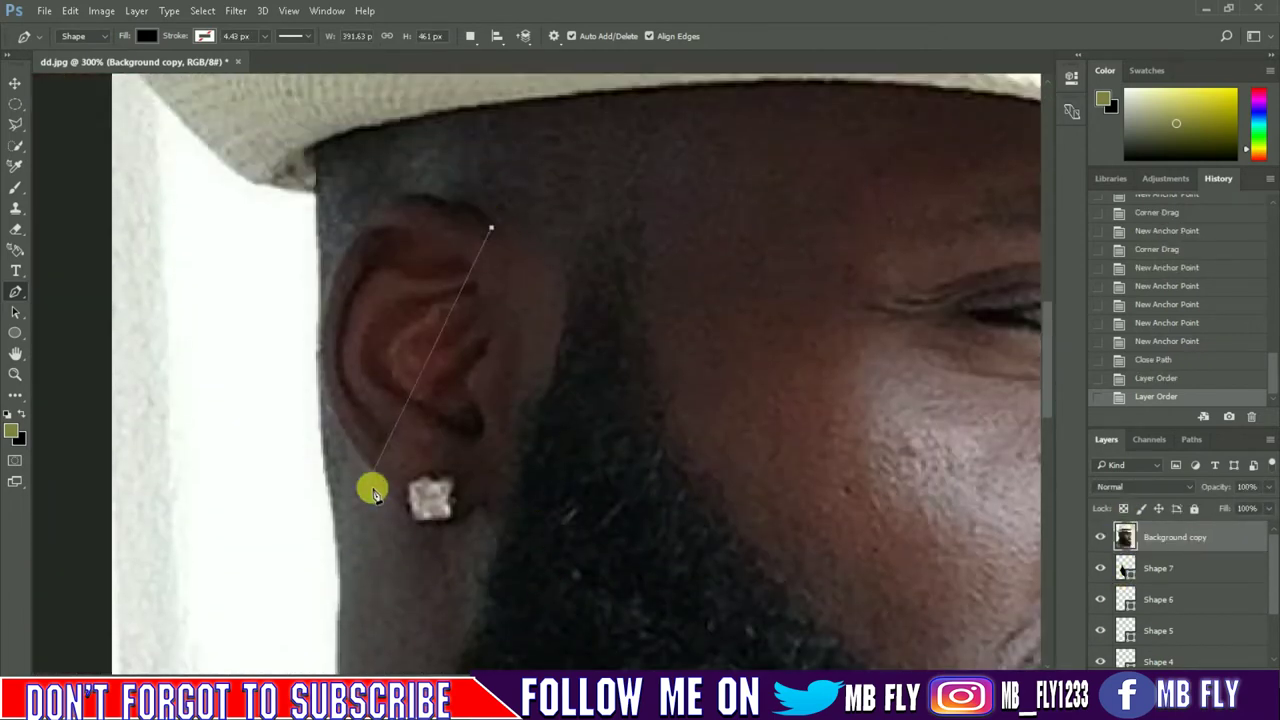
pyautogui.hotkey('ctrl', '-')
pyautogui.scroll(1, 617, 640)
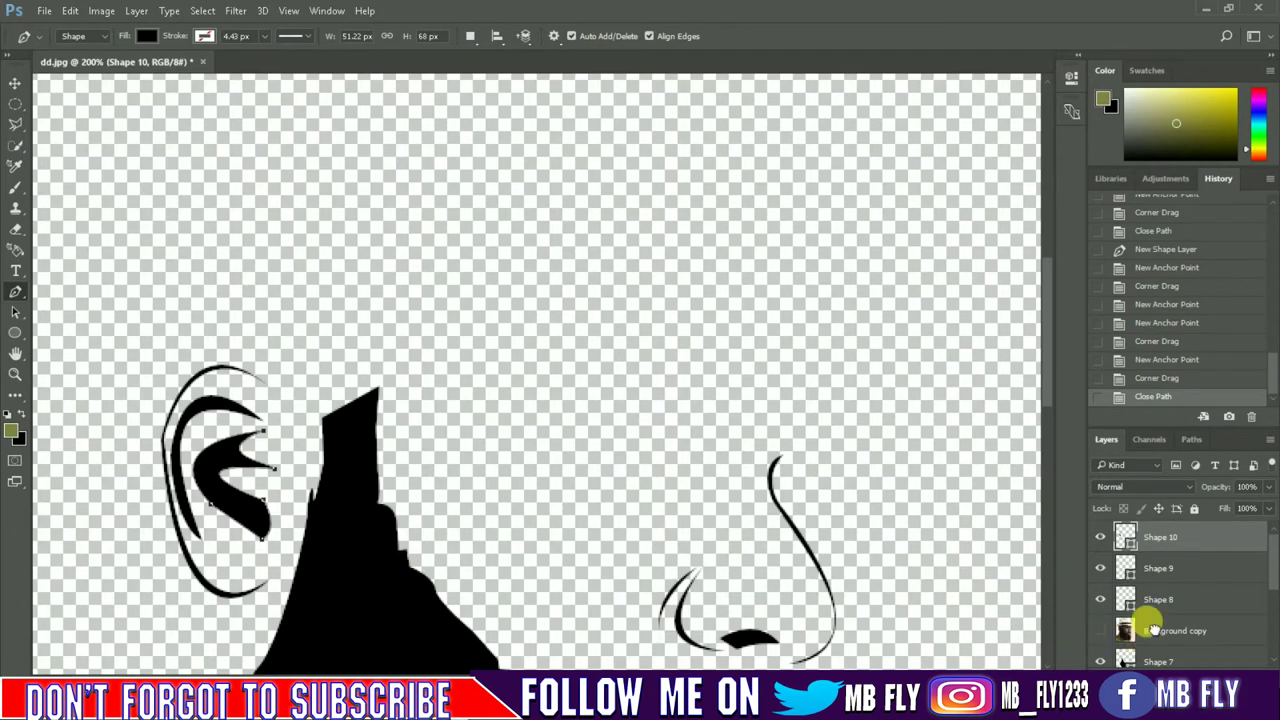
pyautogui.moveTo(1152, 628); pyautogui.dragTo(1090, 542)
pyautogui.click(1100, 537)
# Start the neck outline at the hat brim and run it down the back of the neck.
pyautogui.click(160, 343)
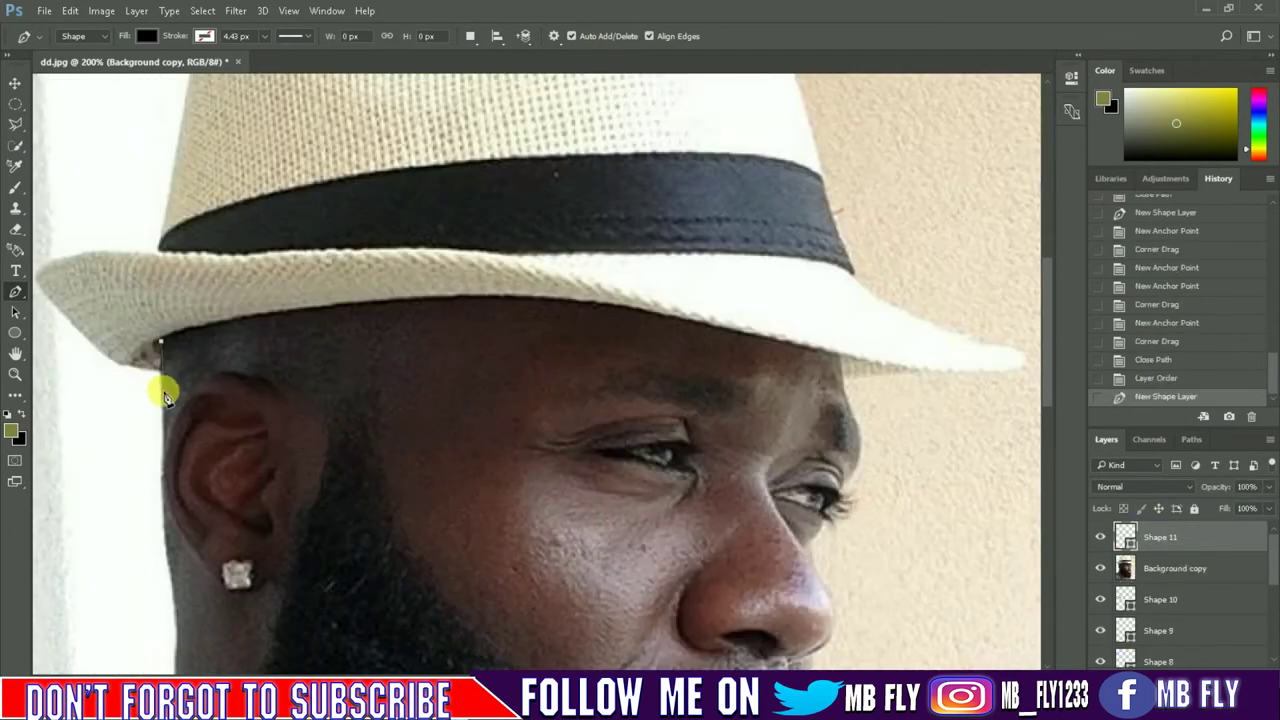
pyautogui.click(190, 645)
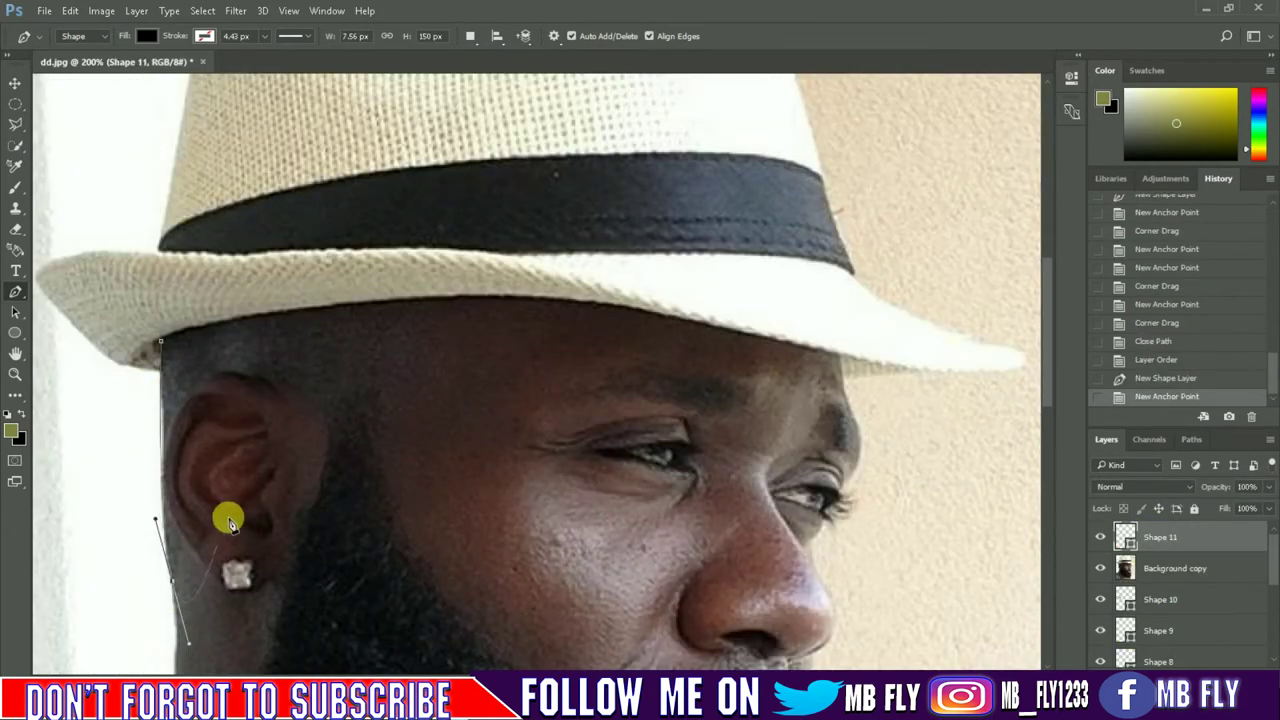
pyautogui.scroll(-3, 228, 518)
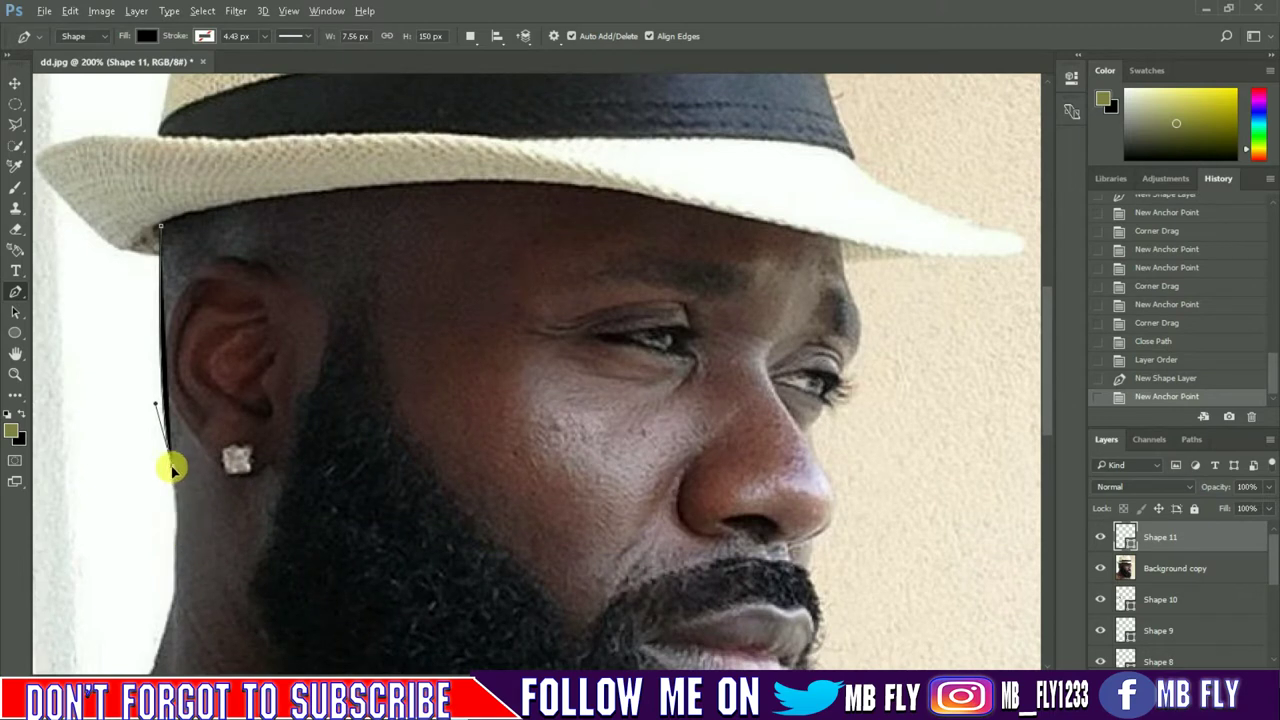
pyautogui.scroll(-2, 172, 469)
pyautogui.click(174, 455)
pyautogui.click(175, 512)
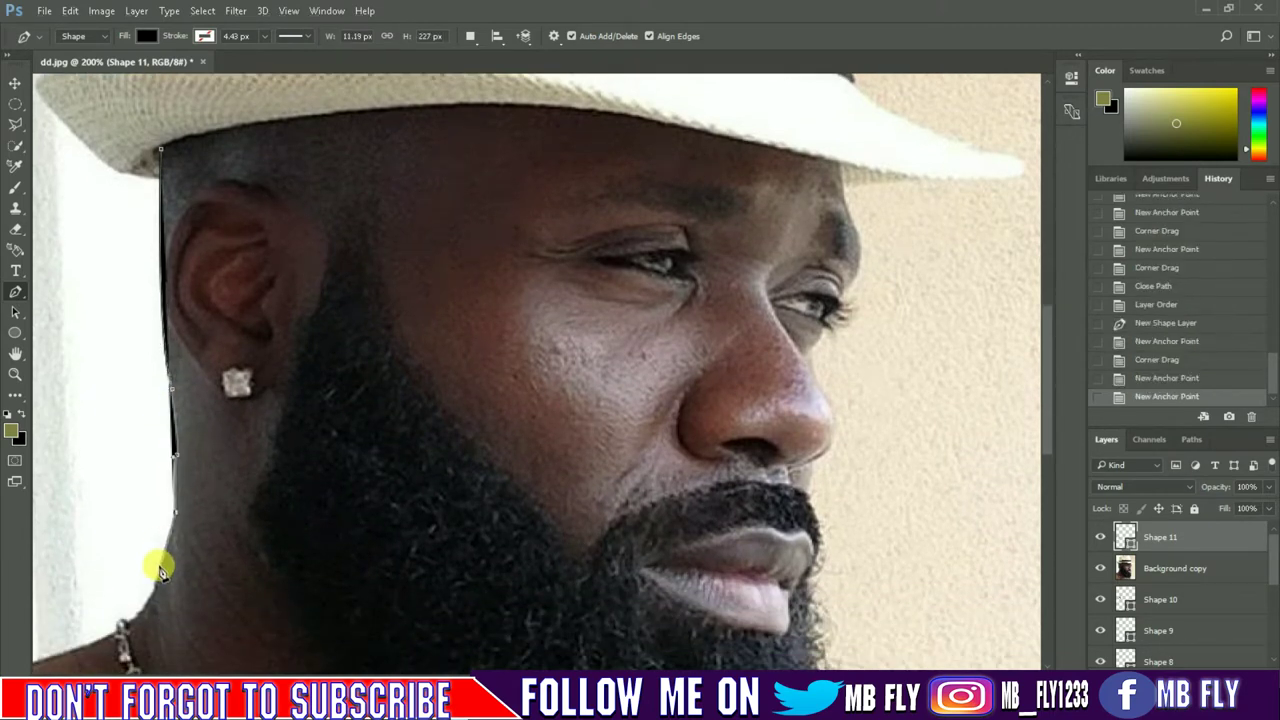
pyautogui.click(159, 570)
pyautogui.moveTo(40, 655); pyautogui.dragTo(86, 643)
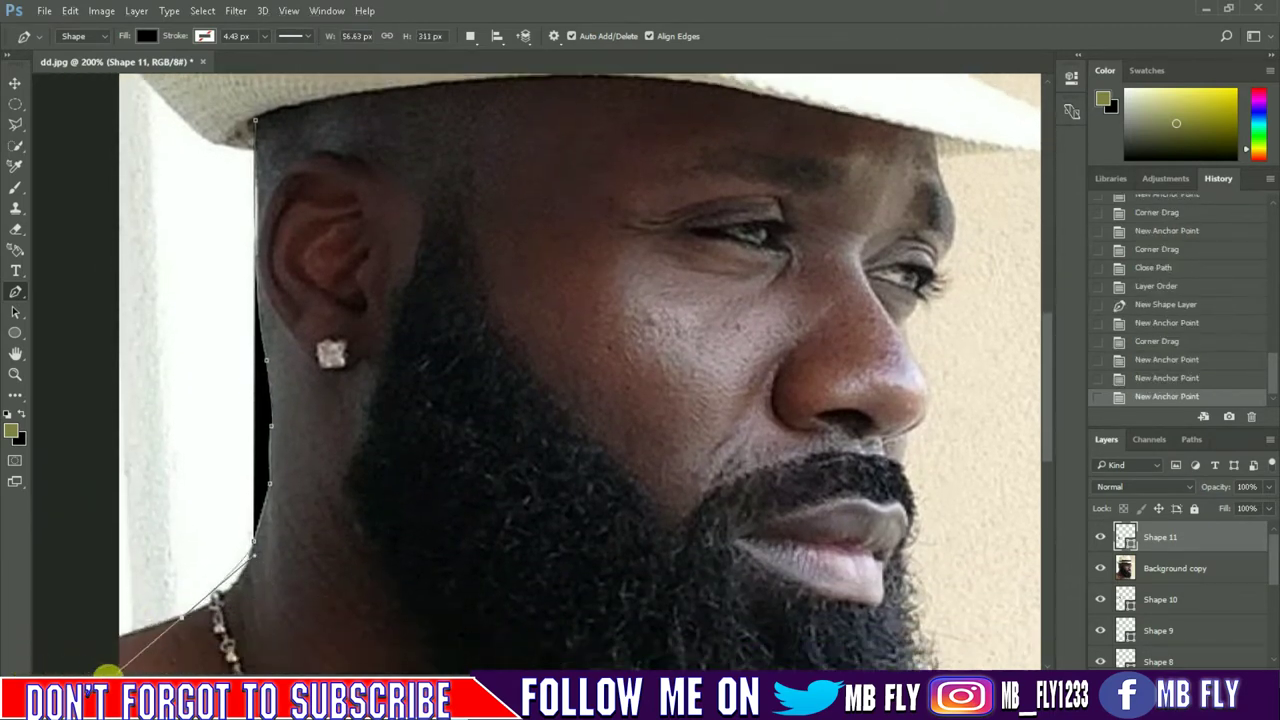
# Trace along the shoulder and curve the outline back up the neck behind the ear.
pyautogui.click(107, 640)
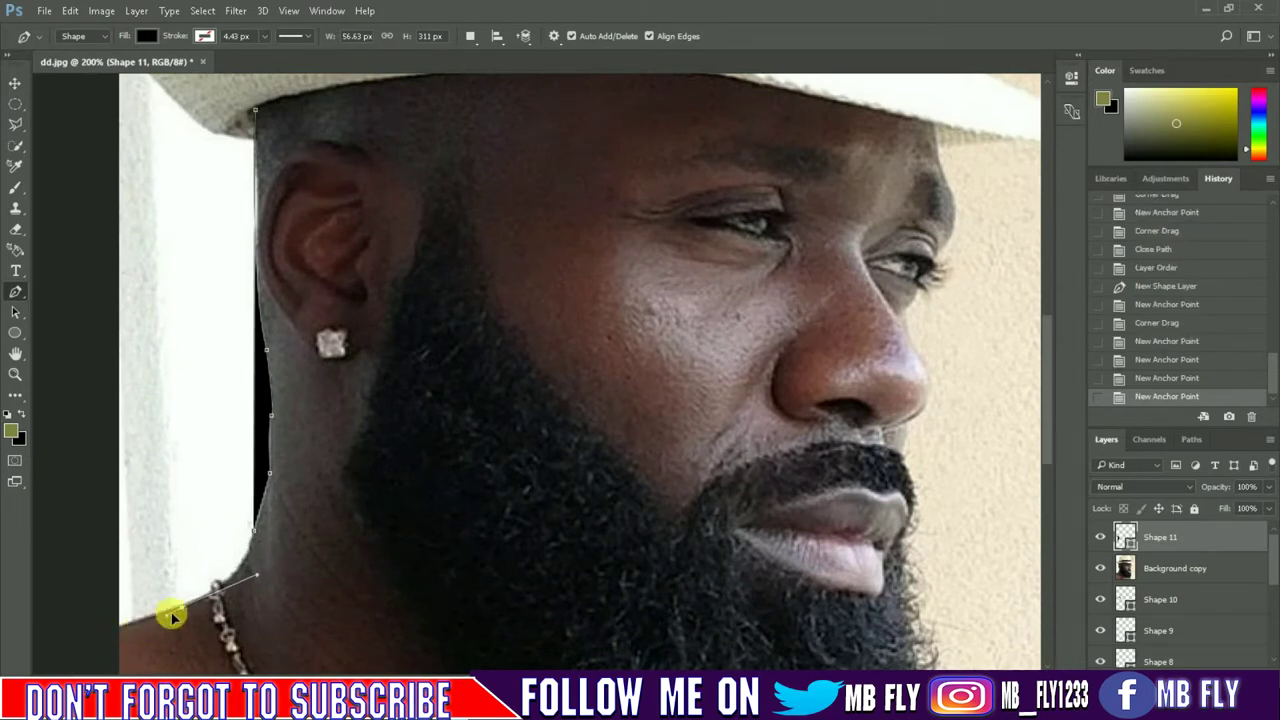
pyautogui.keyDown('alt'); pyautogui.click(110, 637); pyautogui.keyUp('alt')
pyautogui.click(183, 603)
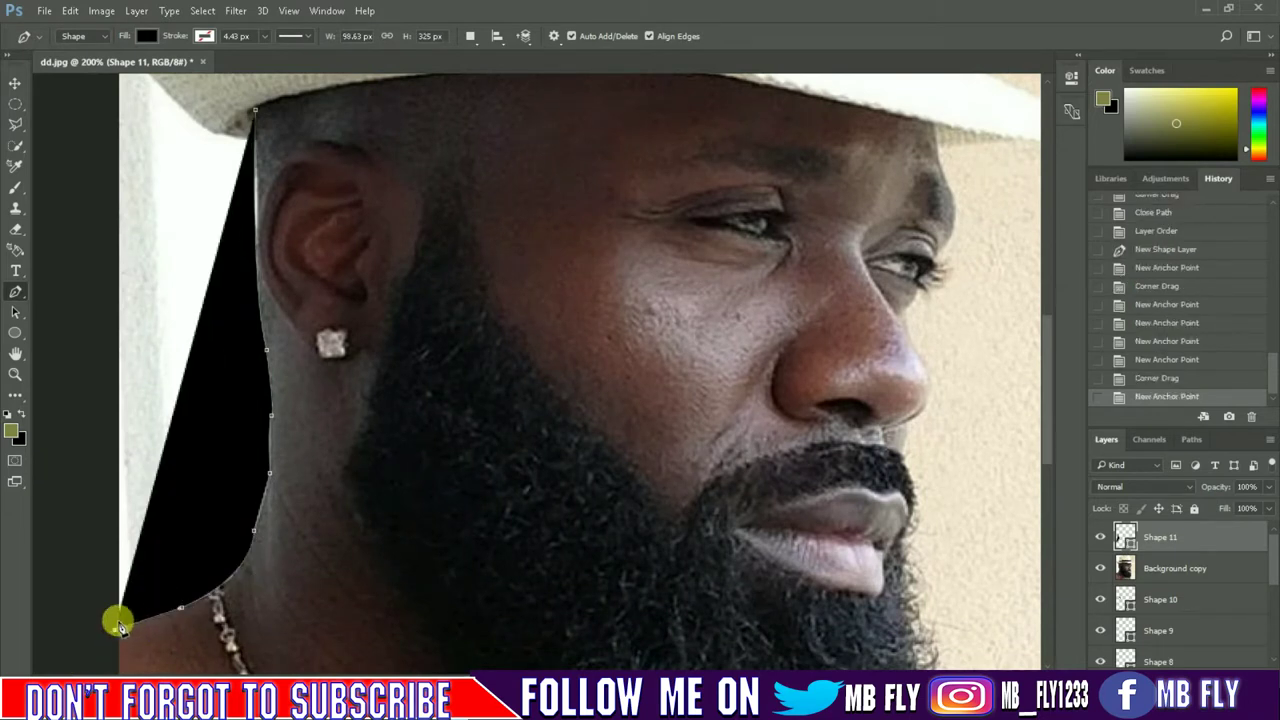
pyautogui.moveTo(249, 531); pyautogui.dragTo(253, 488)
pyautogui.click(257, 476)
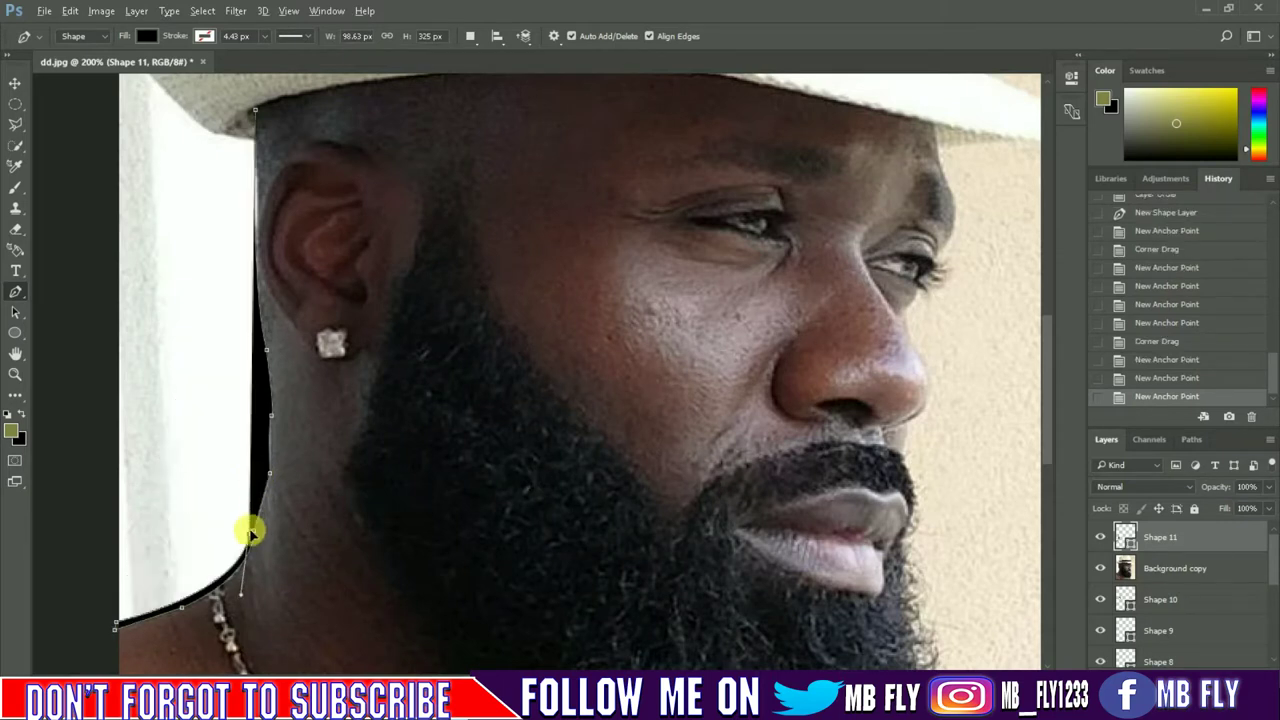
pyautogui.moveTo(250, 535); pyautogui.dragTo(263, 368)
pyautogui.moveTo(253, 313); pyautogui.dragTo(237, 266)
pyautogui.keyDown('alt'); pyautogui.click(258, 328); pyautogui.keyUp('alt')
# Close the neck shape at the hat brim and toggle the photo to check the shapes.
pyautogui.scroll(2, 255, 112)
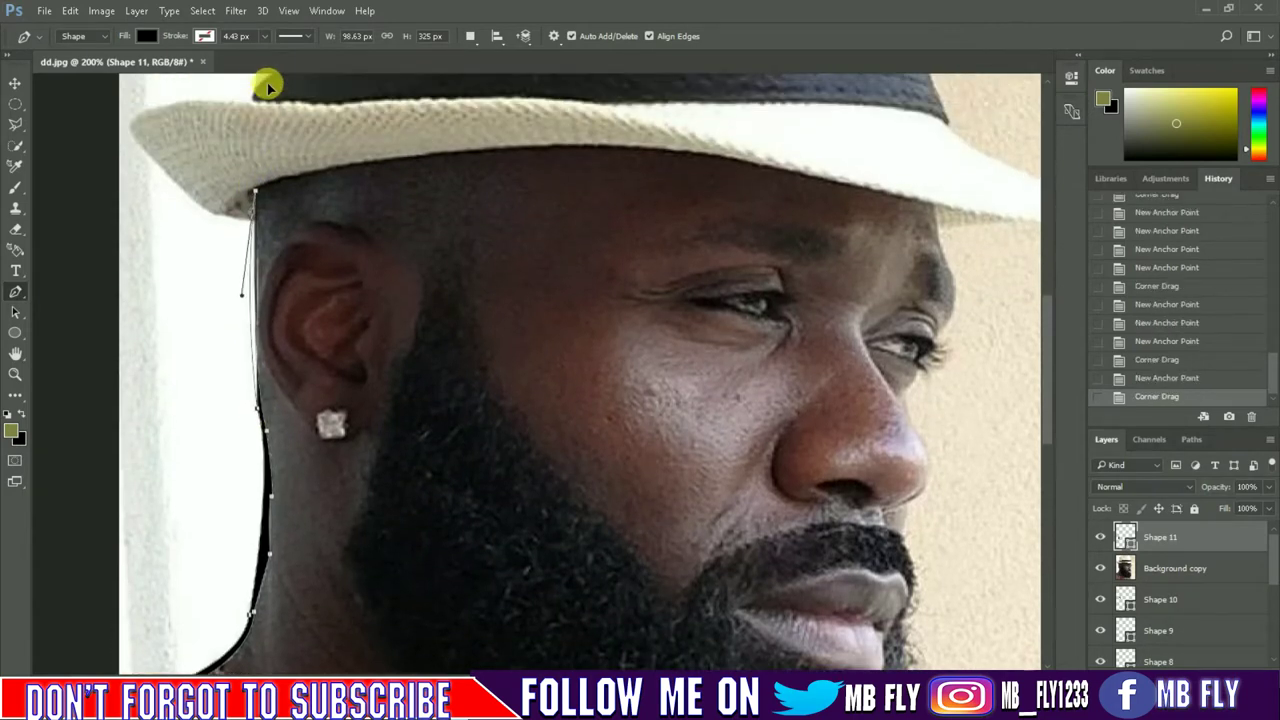
pyautogui.click(255, 190)
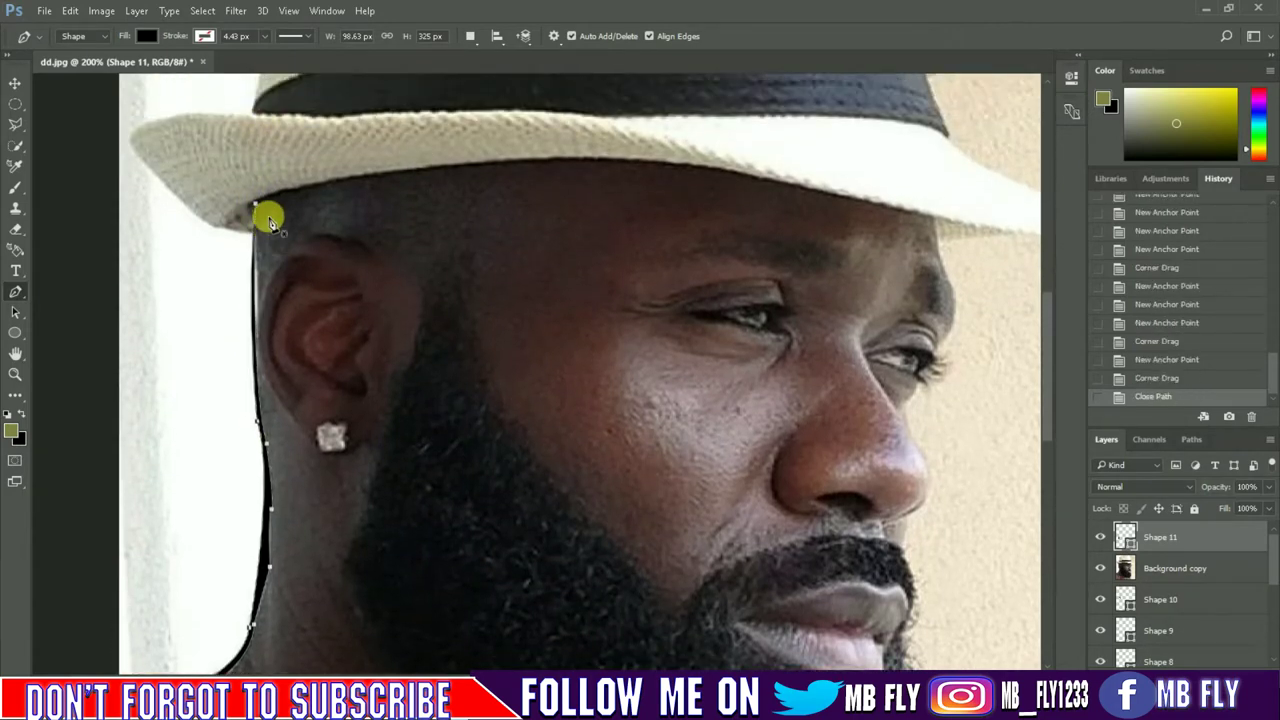
pyautogui.scroll(-2, 266, 209)
pyautogui.click(1100, 569)
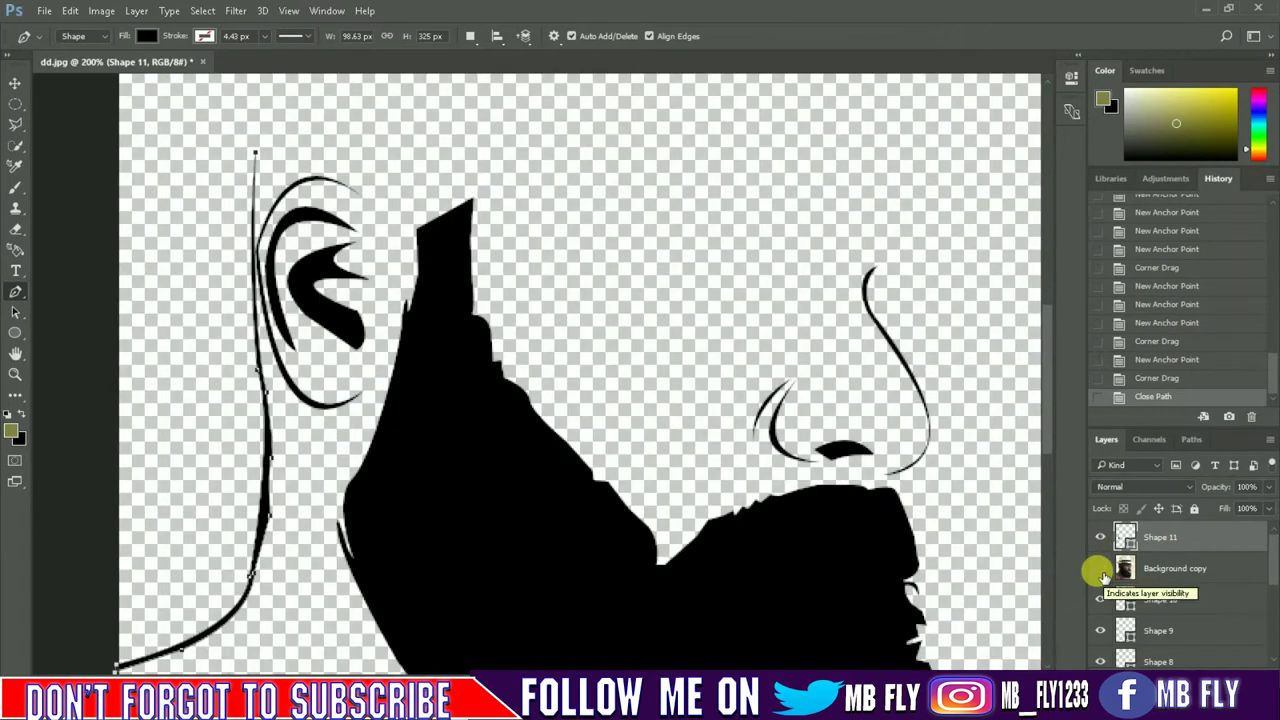
pyautogui.click(1100, 569)
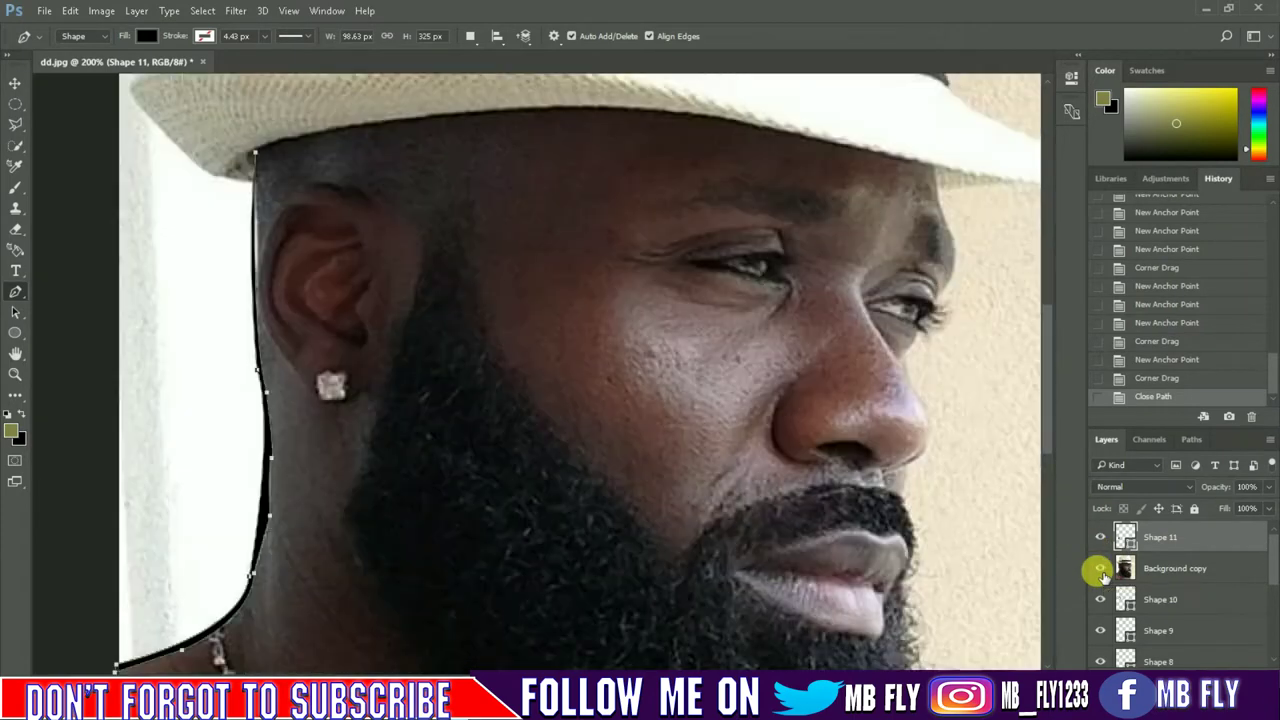
# Draw a small curved shape at the left end of the hat brim.
pyautogui.click(251, 185)
pyautogui.moveTo(257, 148); pyautogui.dragTo(310, 125)
pyautogui.click(312, 129)
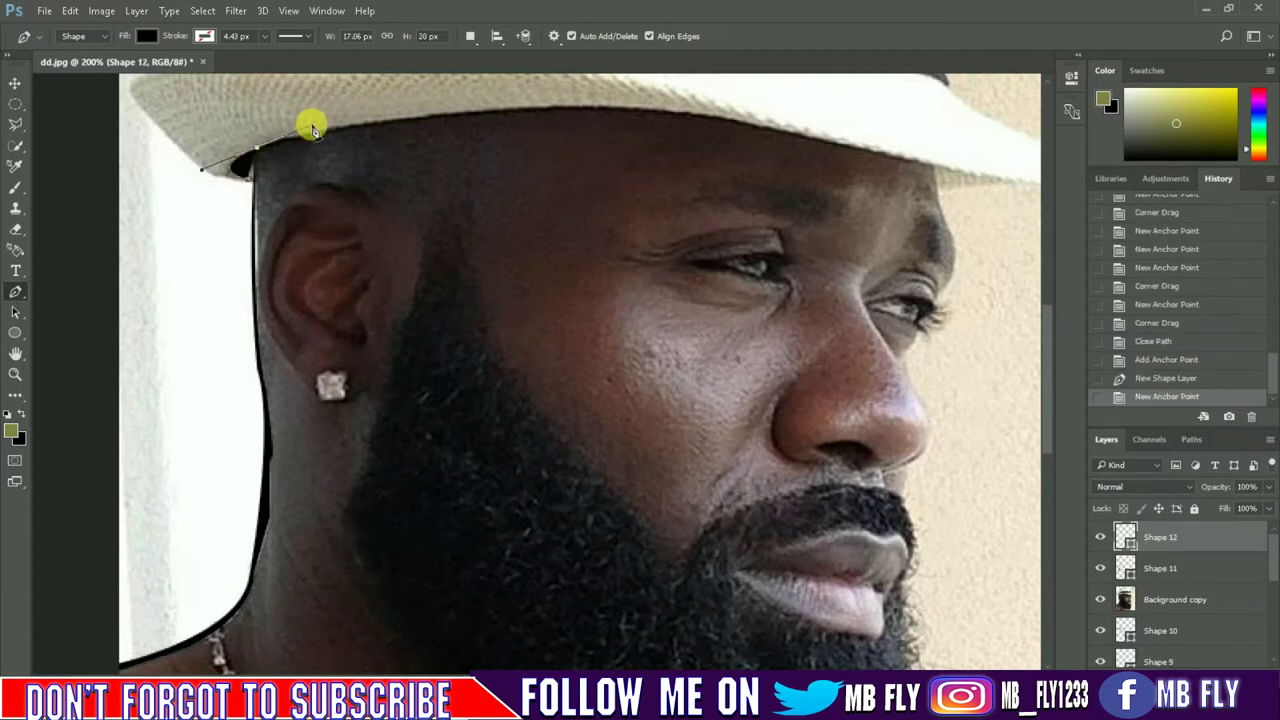
pyautogui.moveTo(257, 148); pyautogui.dragTo(250, 183)
pyautogui.click(246, 177)
# Trace a thin closed band along the underside of the hat brim across the forehead.
pyautogui.click(266, 146)
pyautogui.moveTo(495, 110); pyautogui.dragTo(624, 112)
pyautogui.click(585, 107)
pyautogui.click(729, 121)
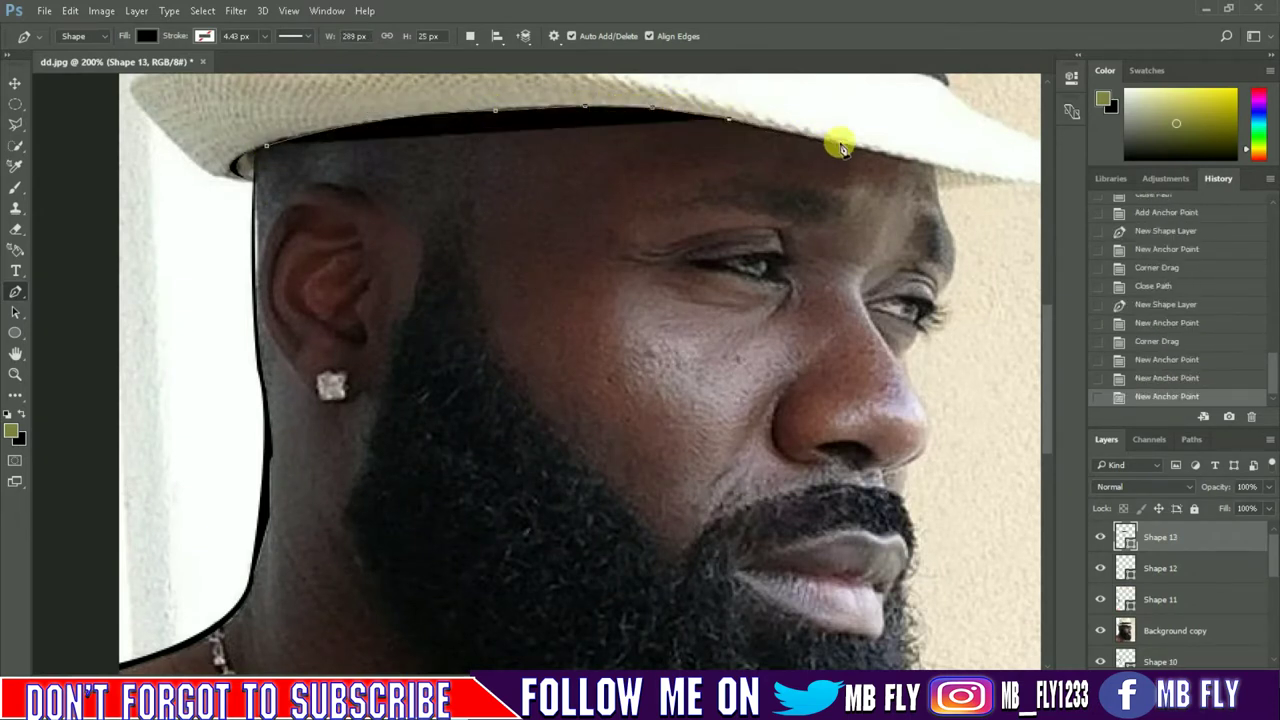
pyautogui.click(906, 163)
pyautogui.click(757, 131)
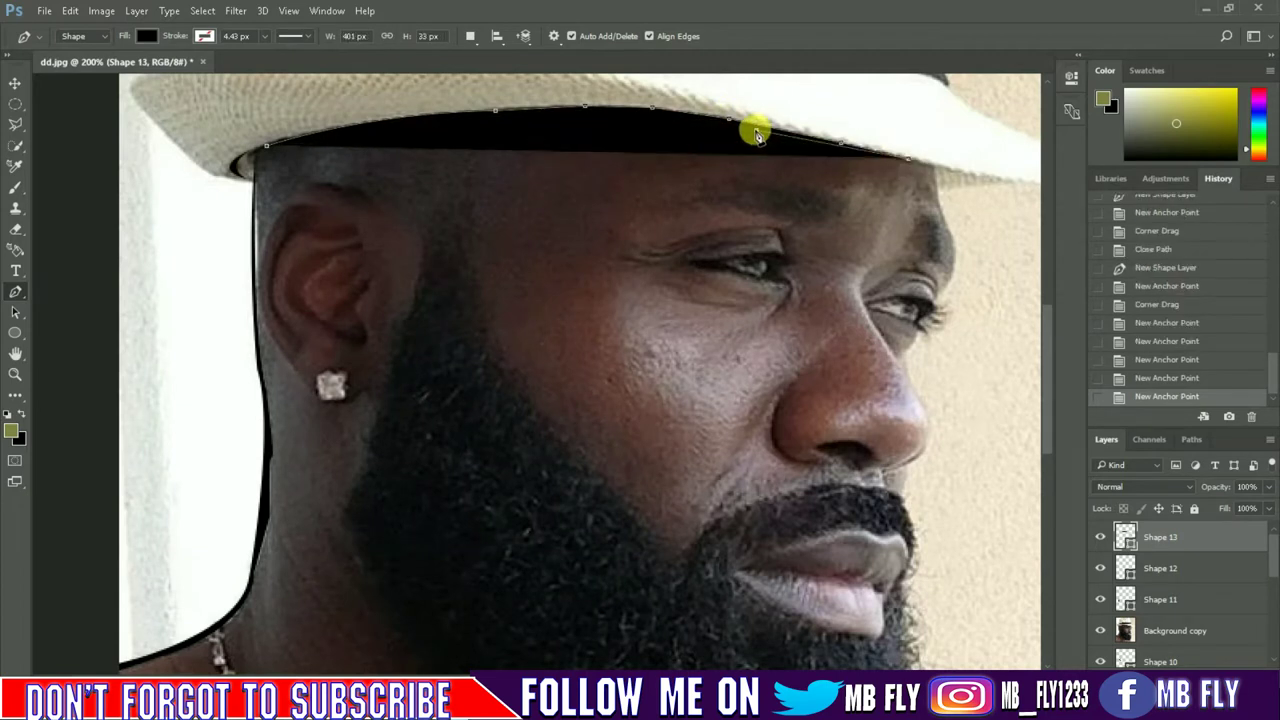
pyautogui.moveTo(496, 118); pyautogui.dragTo(418, 143)
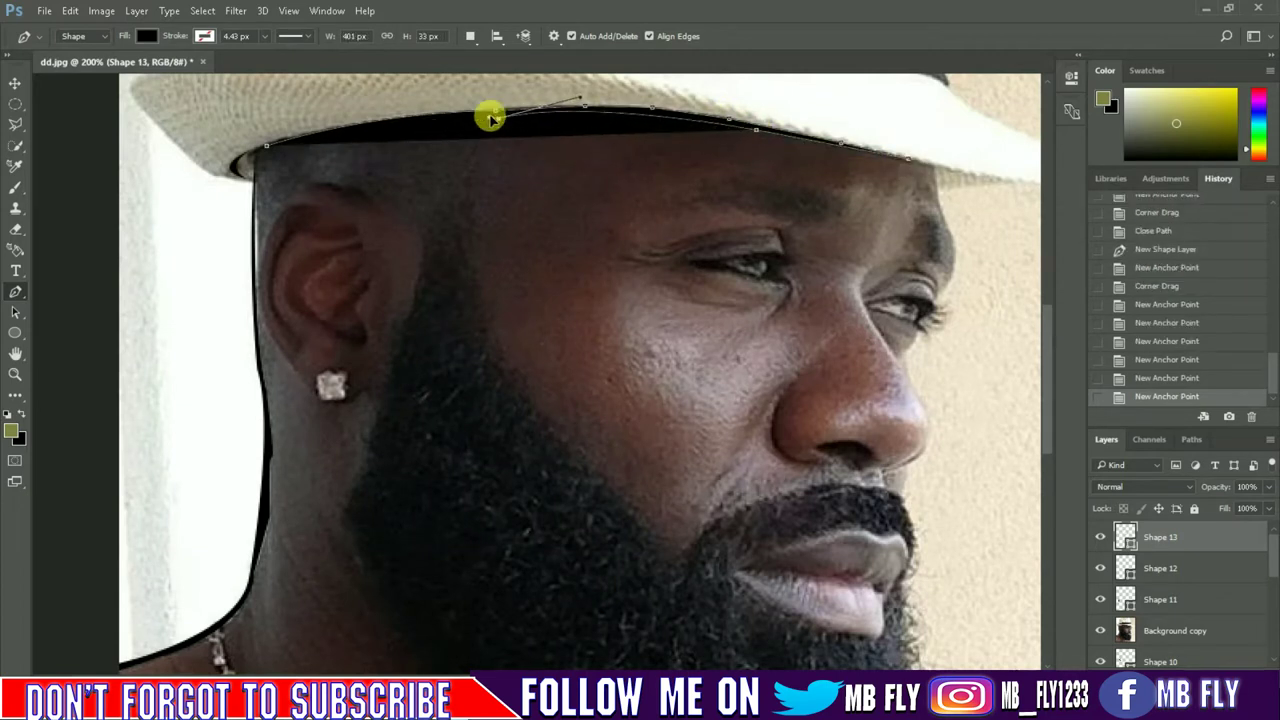
pyautogui.moveTo(260, 168); pyautogui.dragTo(222, 224)
pyautogui.moveTo(263, 147); pyautogui.dragTo(302, 149)
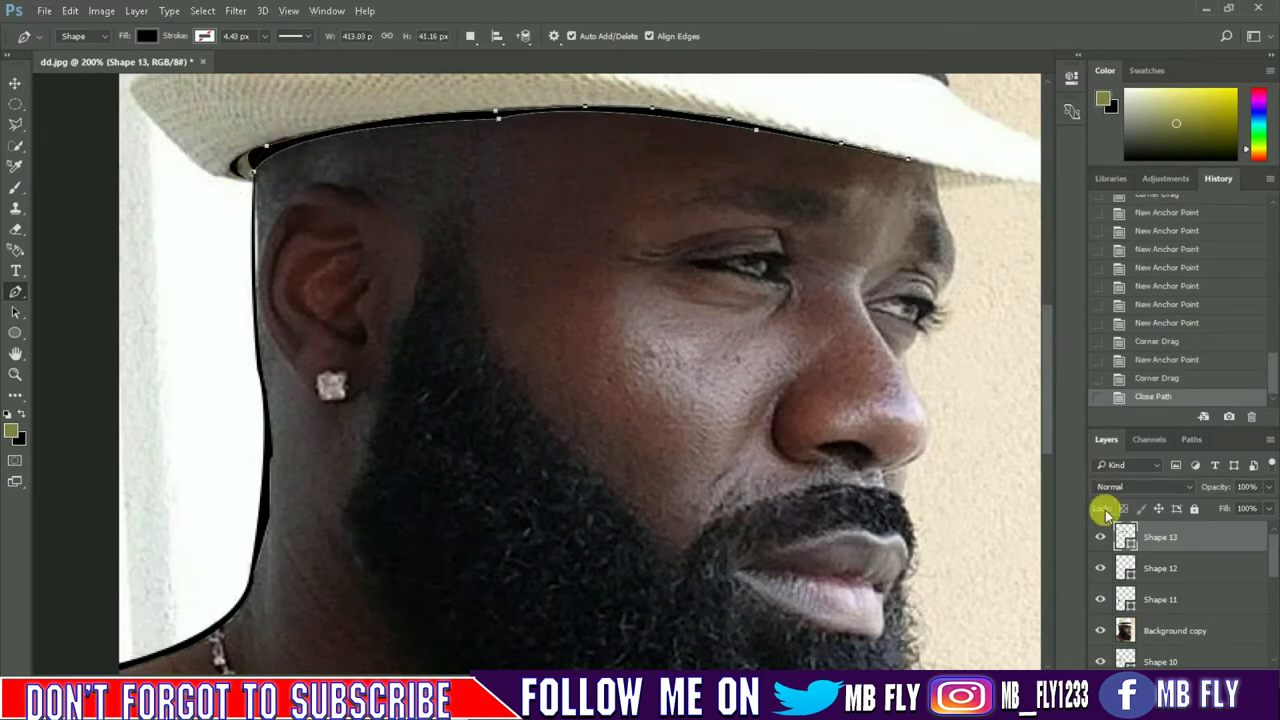
# Toggle the photo to check the brim shape and move Background copy above Shape 13.
pyautogui.click(1100, 633)
pyautogui.click(1100, 633)
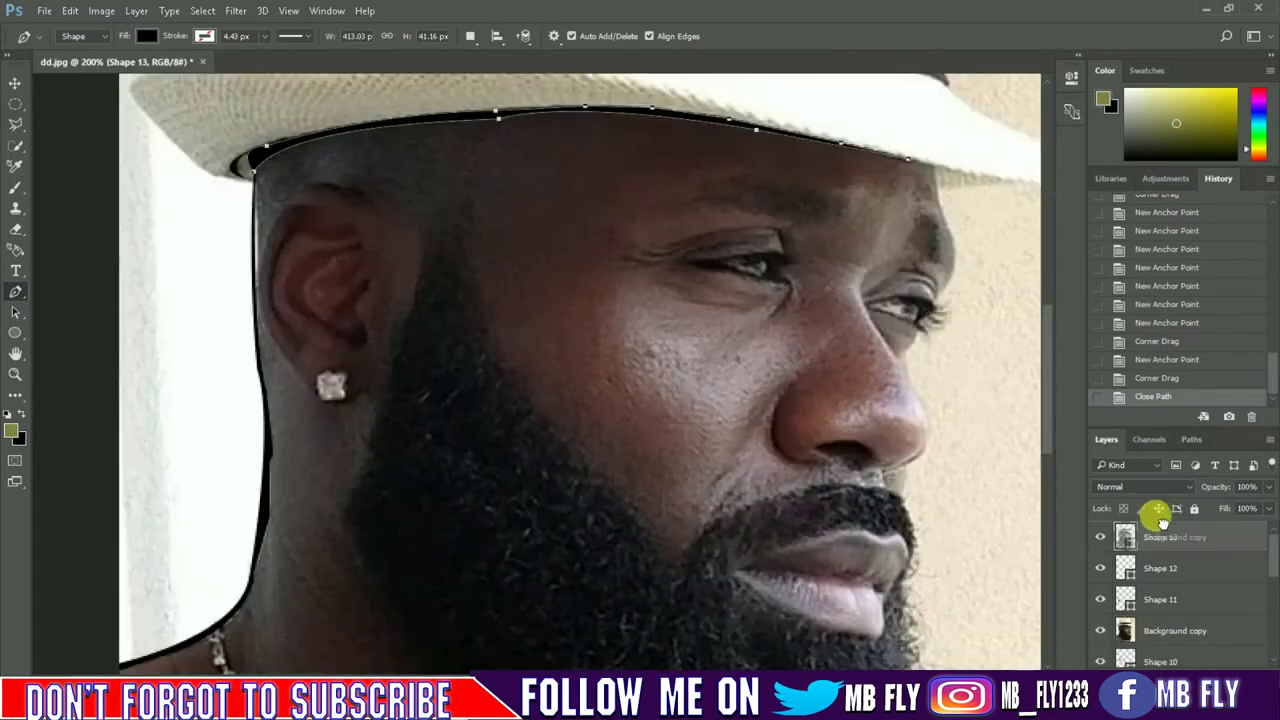
pyautogui.moveTo(1160, 630); pyautogui.dragTo(1140, 522)
pyautogui.scroll(2, 697, 385)
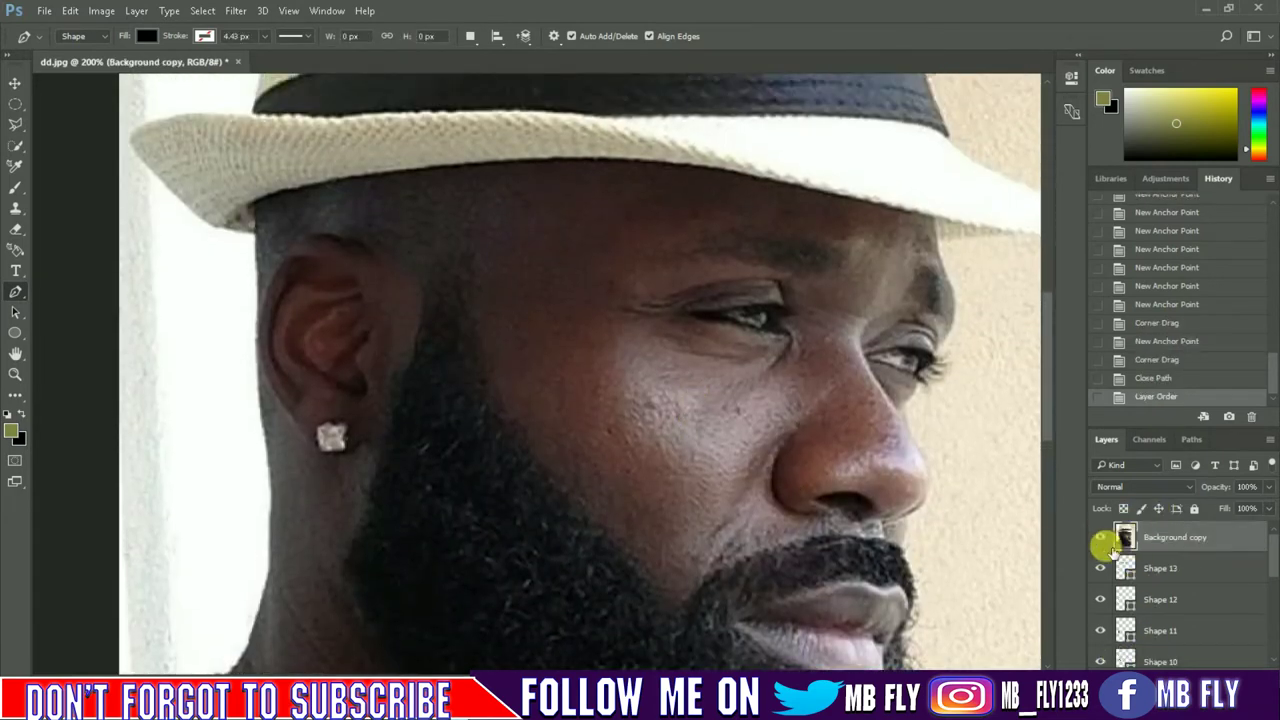
# Start the hair shape at the top of the ear with a corner at the brim and curve below the ear.
pyautogui.click(421, 292)
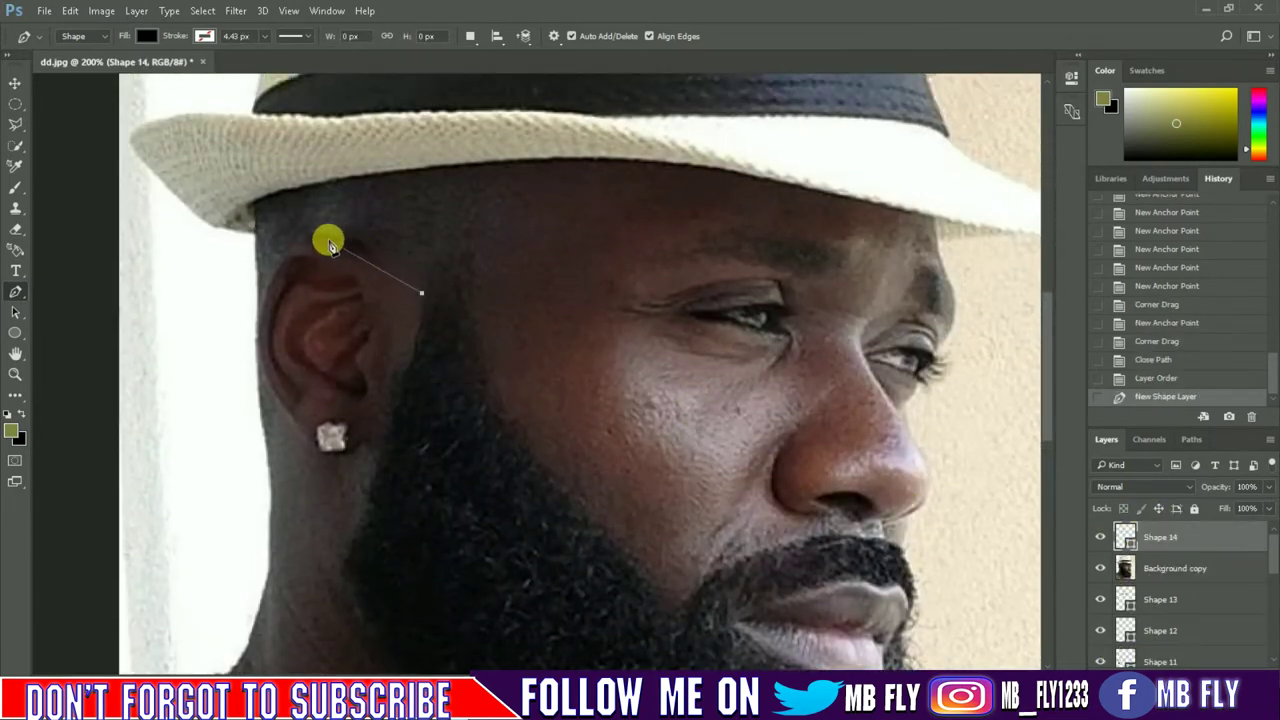
pyautogui.moveTo(335, 238); pyautogui.dragTo(283, 240)
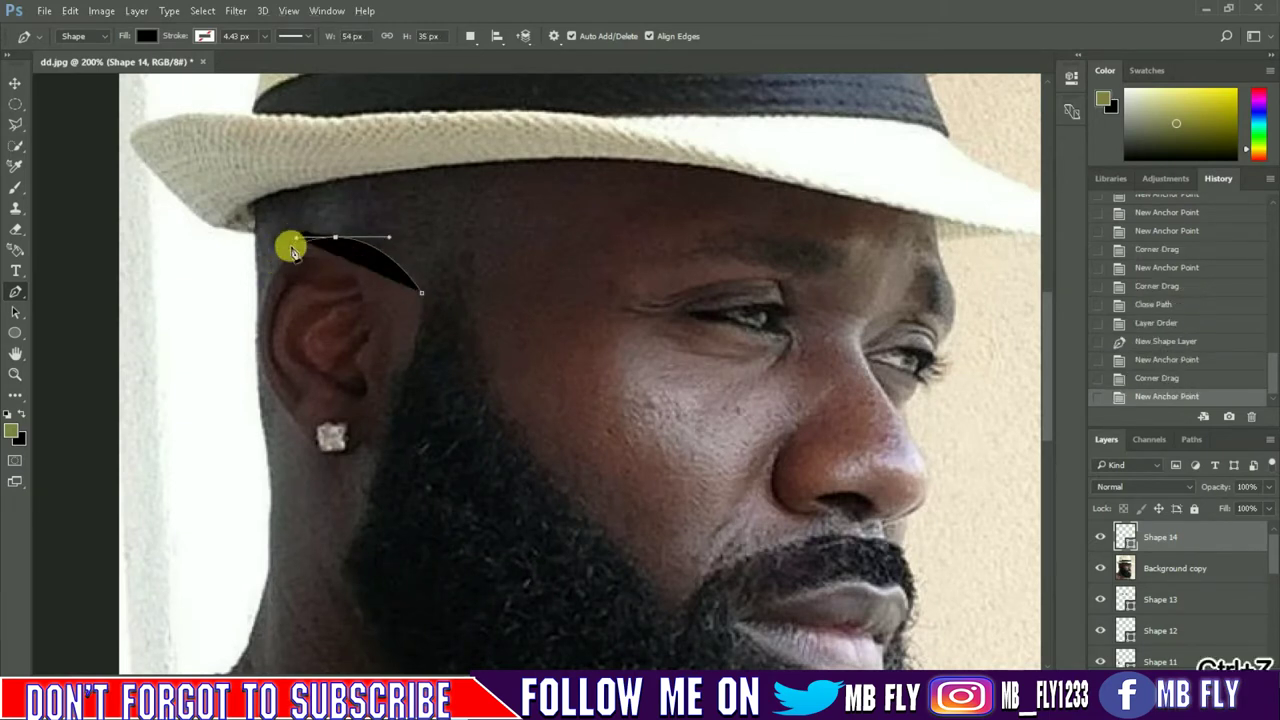
pyautogui.keyDown('alt'); pyautogui.click(336, 239); pyautogui.keyUp('alt')
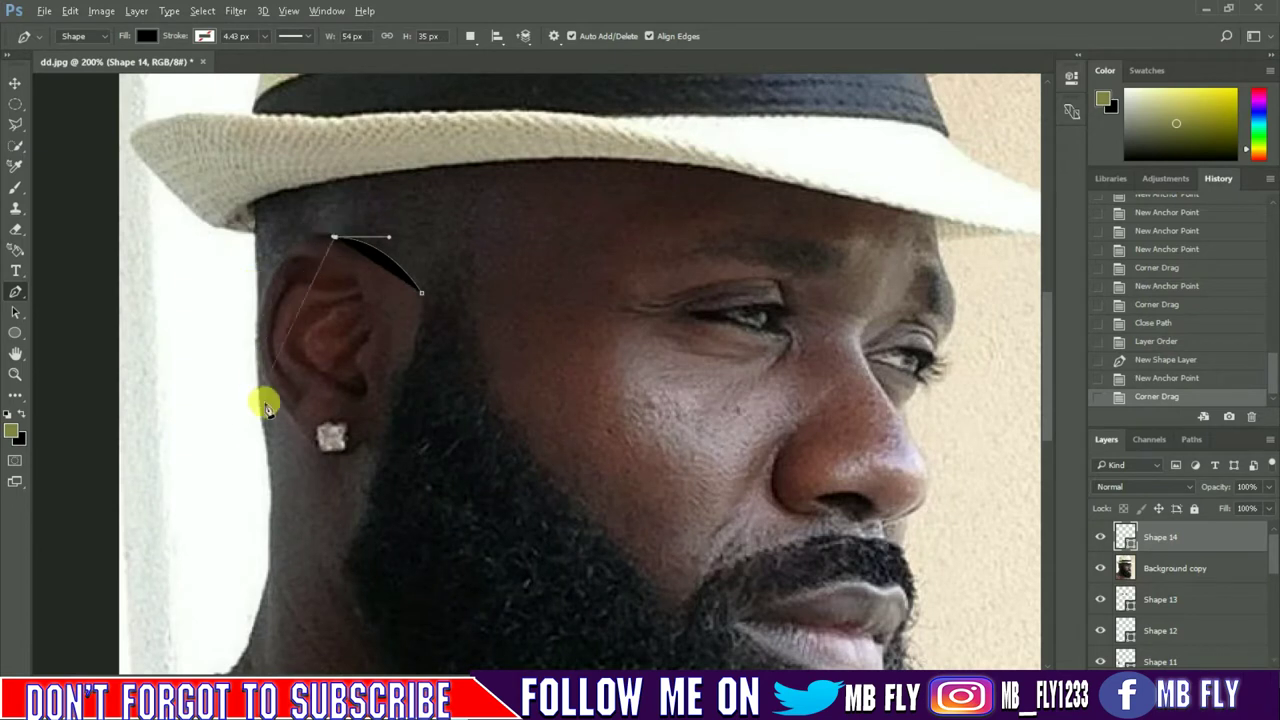
pyautogui.moveTo(279, 410)
pyautogui.mouseDown()
pyautogui.moveTo(348, 578)
pyautogui.moveTo(278, 415)
pyautogui.mouseUp()
pyautogui.moveTo(268, 460); pyautogui.dragTo(254, 405)
pyautogui.click(1100, 568)
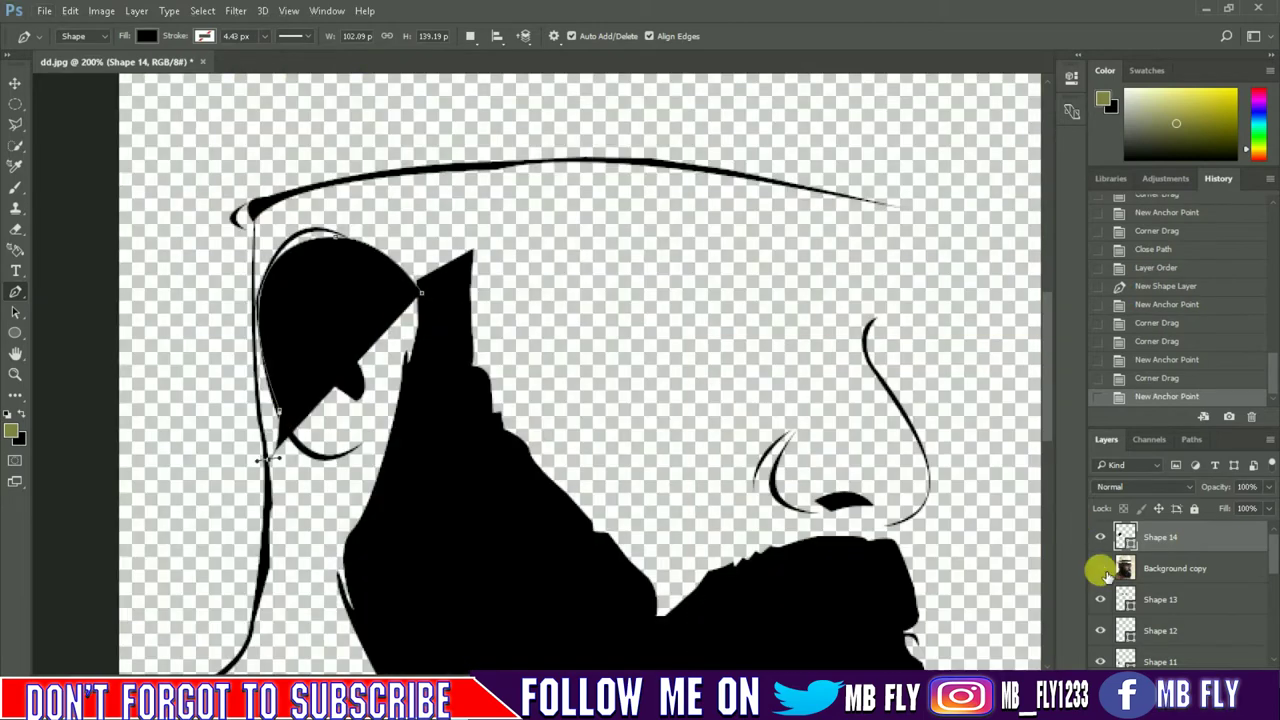
# Extend the hair outline up the back of the head to the hat line.
pyautogui.click(259, 387)
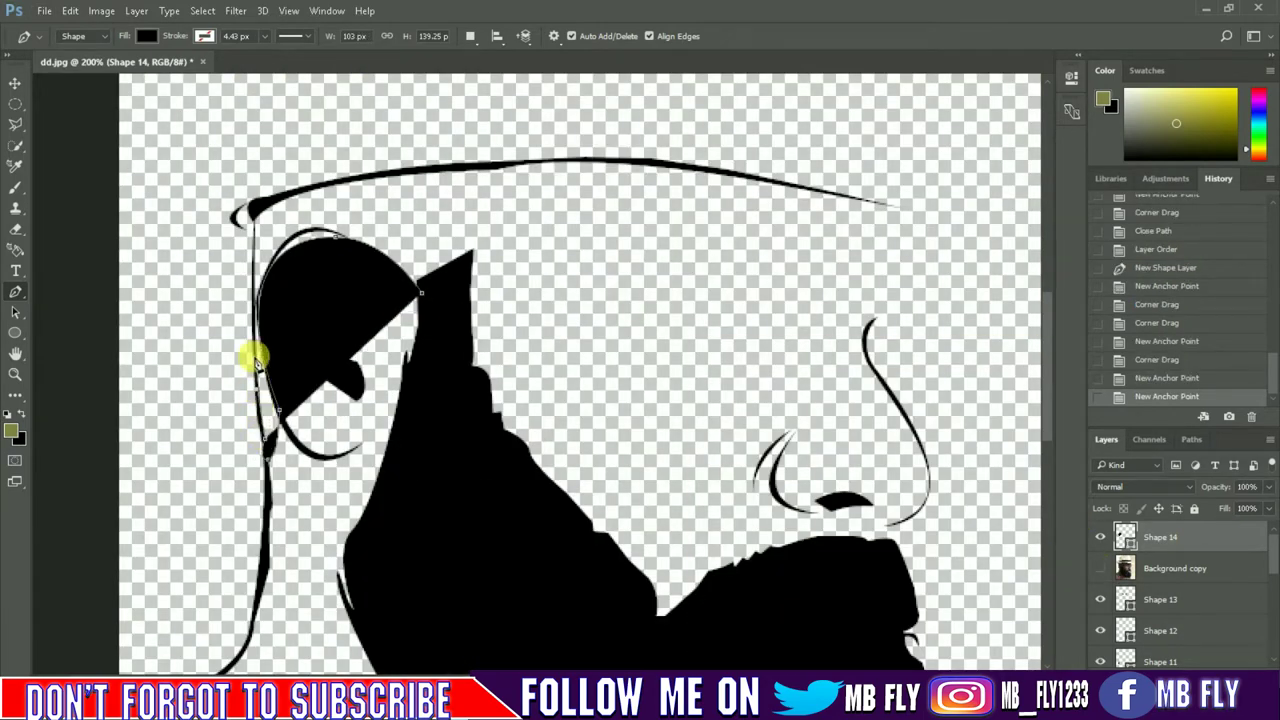
pyautogui.click(254, 318)
pyautogui.click(255, 316)
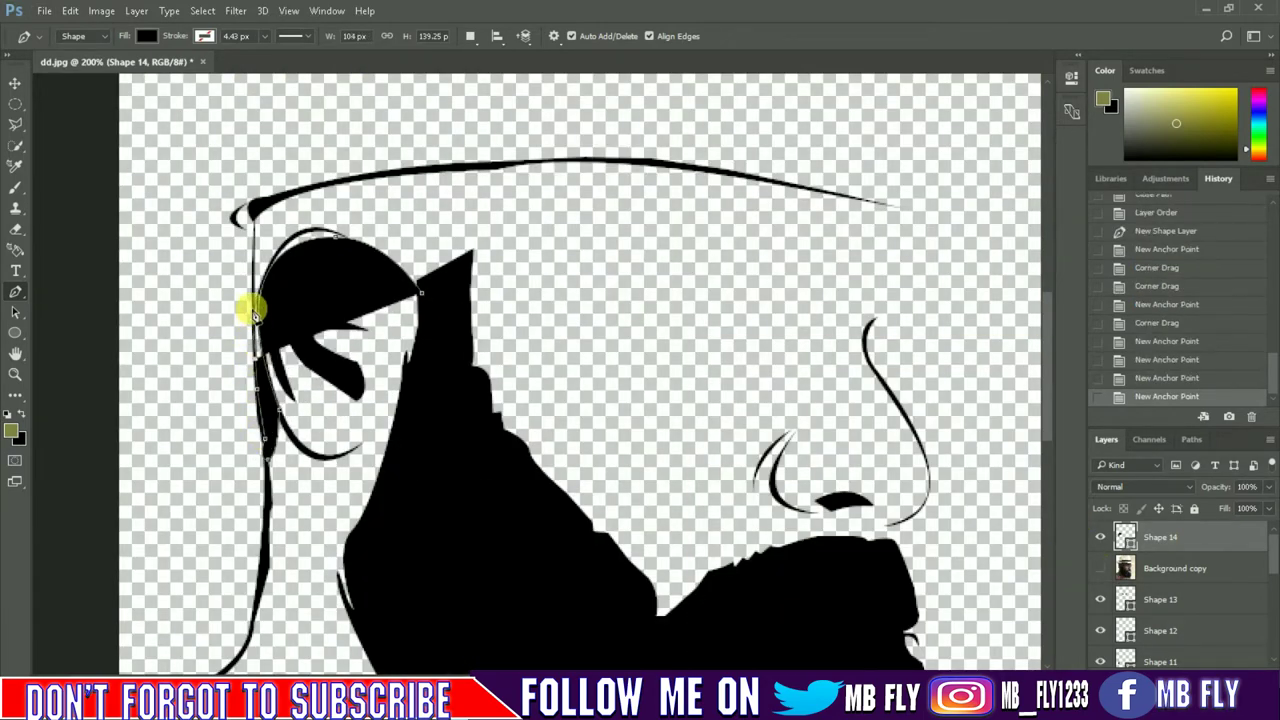
pyautogui.click(252, 248)
pyautogui.click(256, 220)
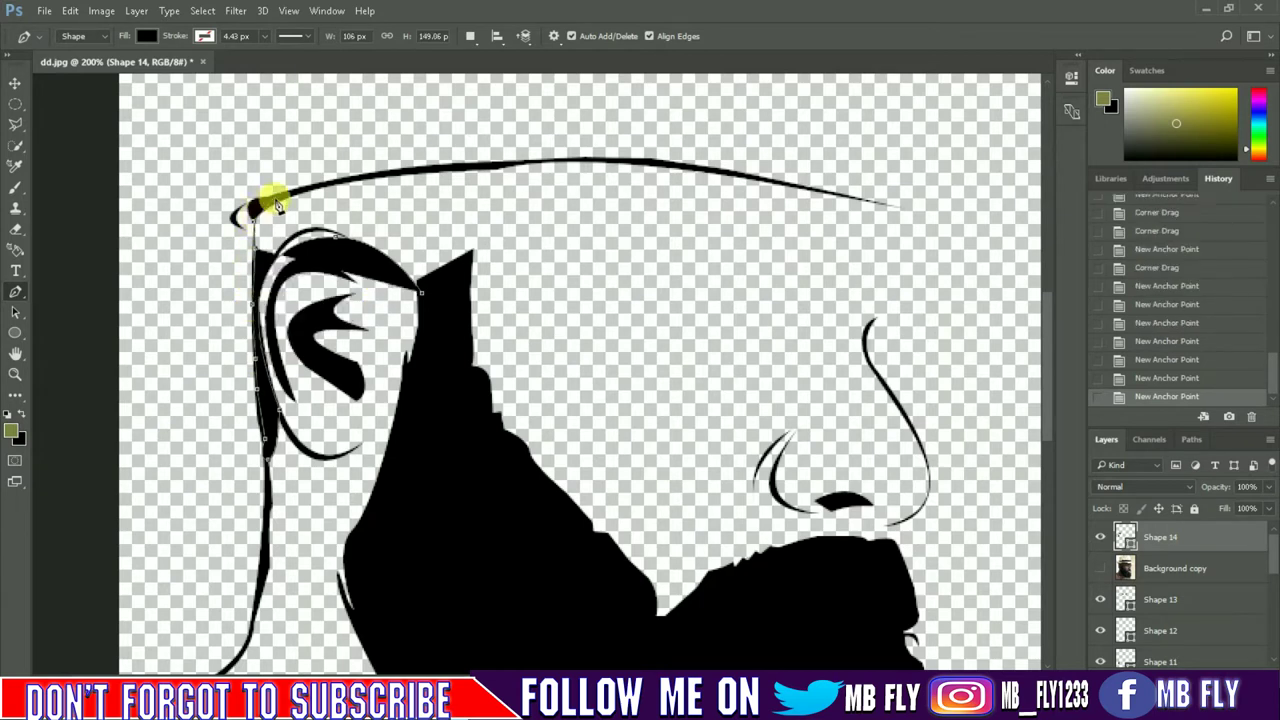
pyautogui.click(272, 199)
# Continue the hair outline rightward along the hat brim line and show the photo again.
pyautogui.click(305, 191)
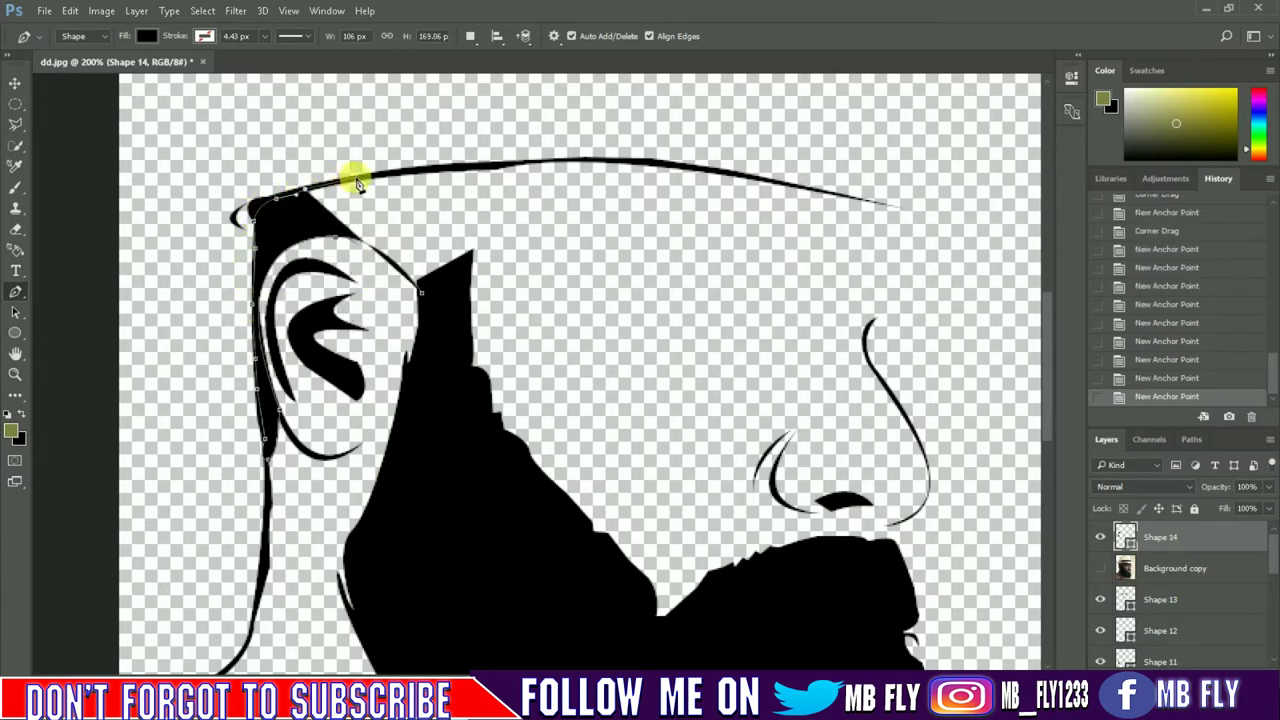
pyautogui.click(358, 185)
pyautogui.click(409, 175)
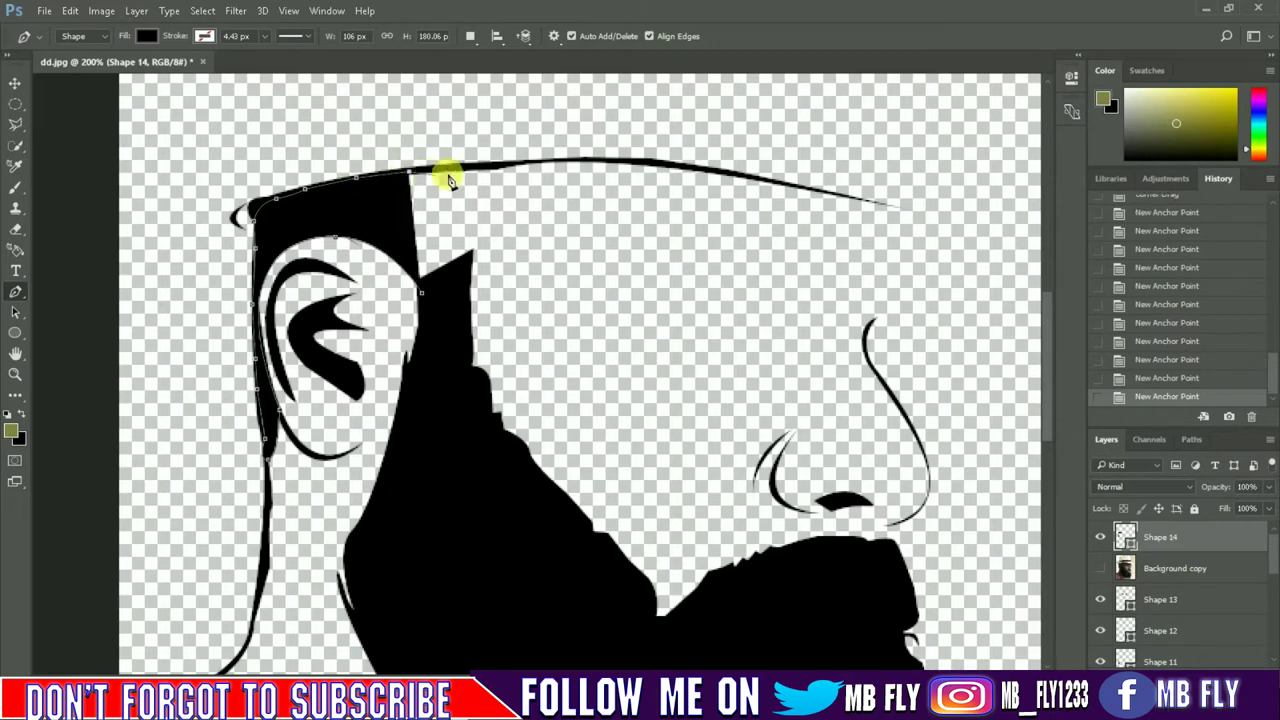
pyautogui.click(521, 166)
pyautogui.click(605, 159)
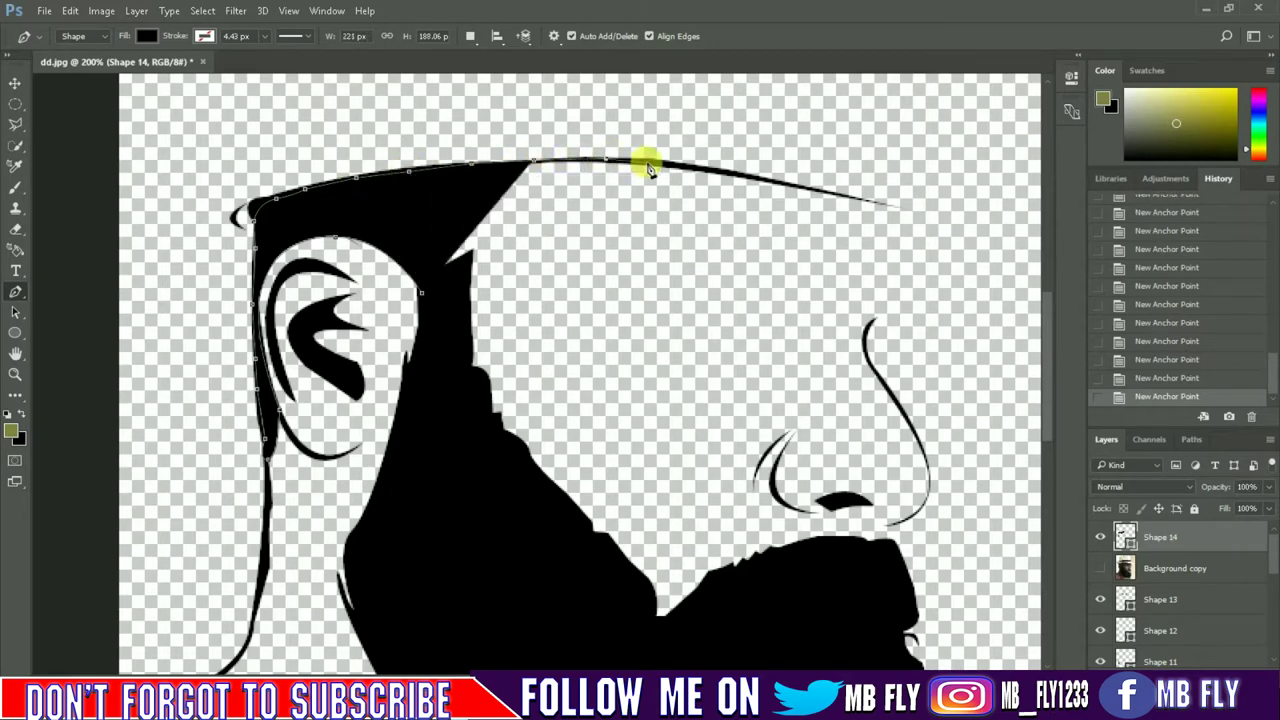
pyautogui.click(661, 162)
pyautogui.click(1100, 568)
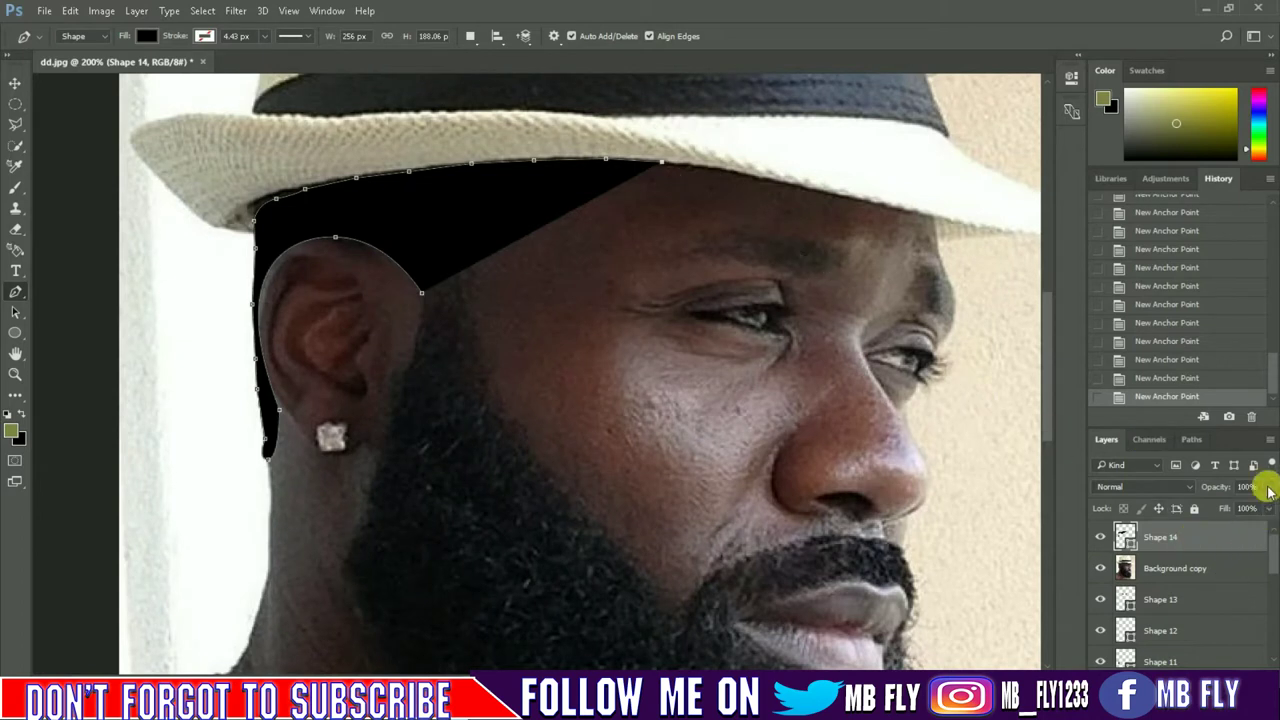
# Set the shape opacity to 0%, curve the hairline down to the ear, close it, and hide Shape 14.
pyautogui.moveTo(1240, 515); pyautogui.dragTo(1194, 508)
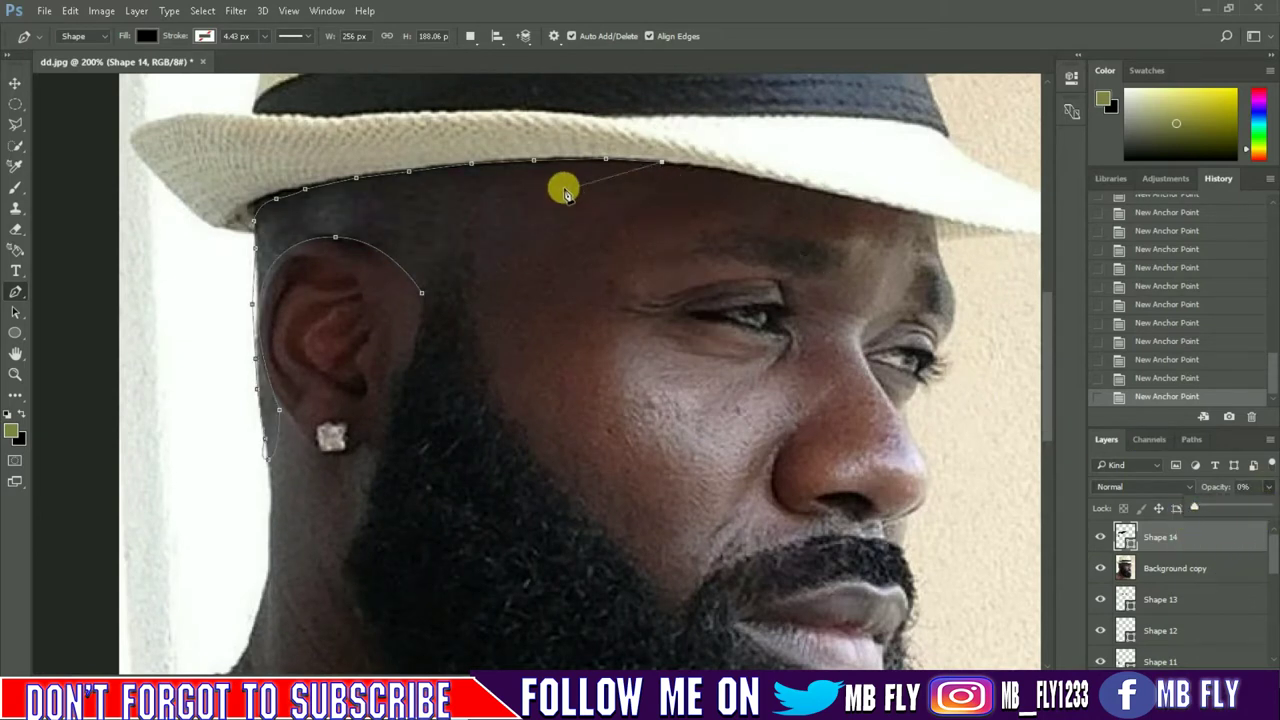
pyautogui.moveTo(497, 181); pyautogui.dragTo(471, 198)
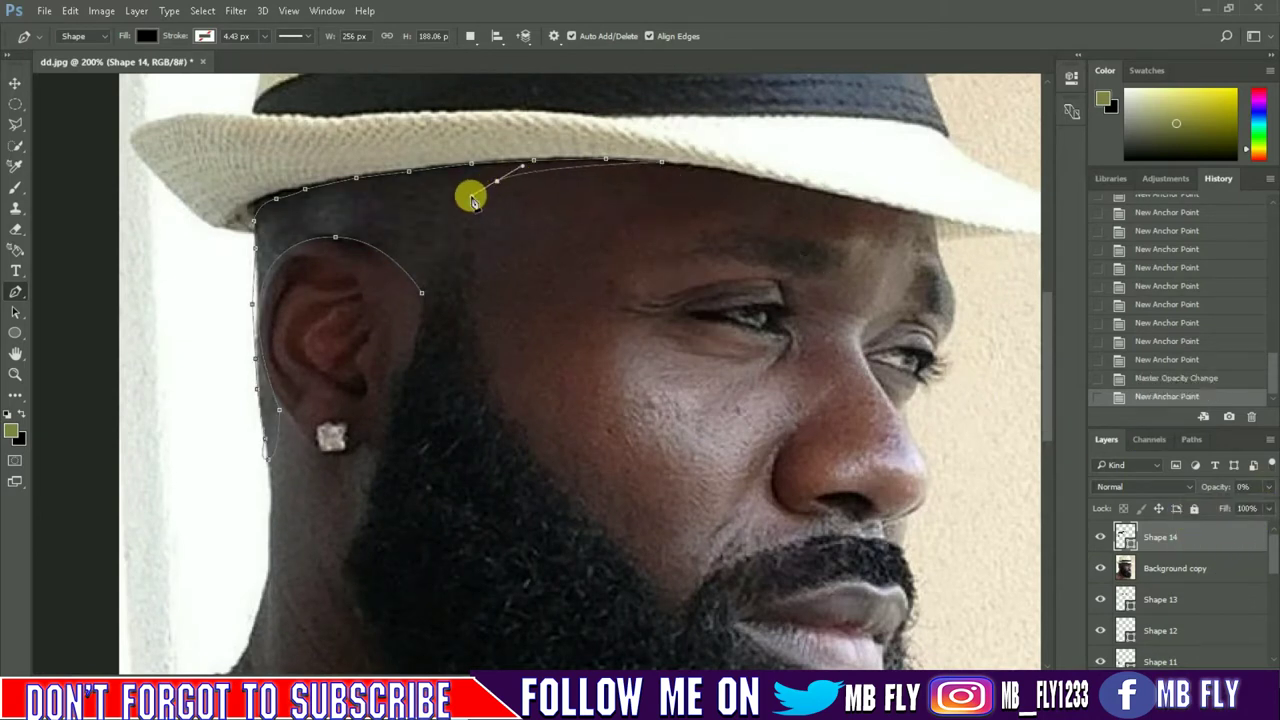
pyautogui.moveTo(470, 310); pyautogui.dragTo(481, 371)
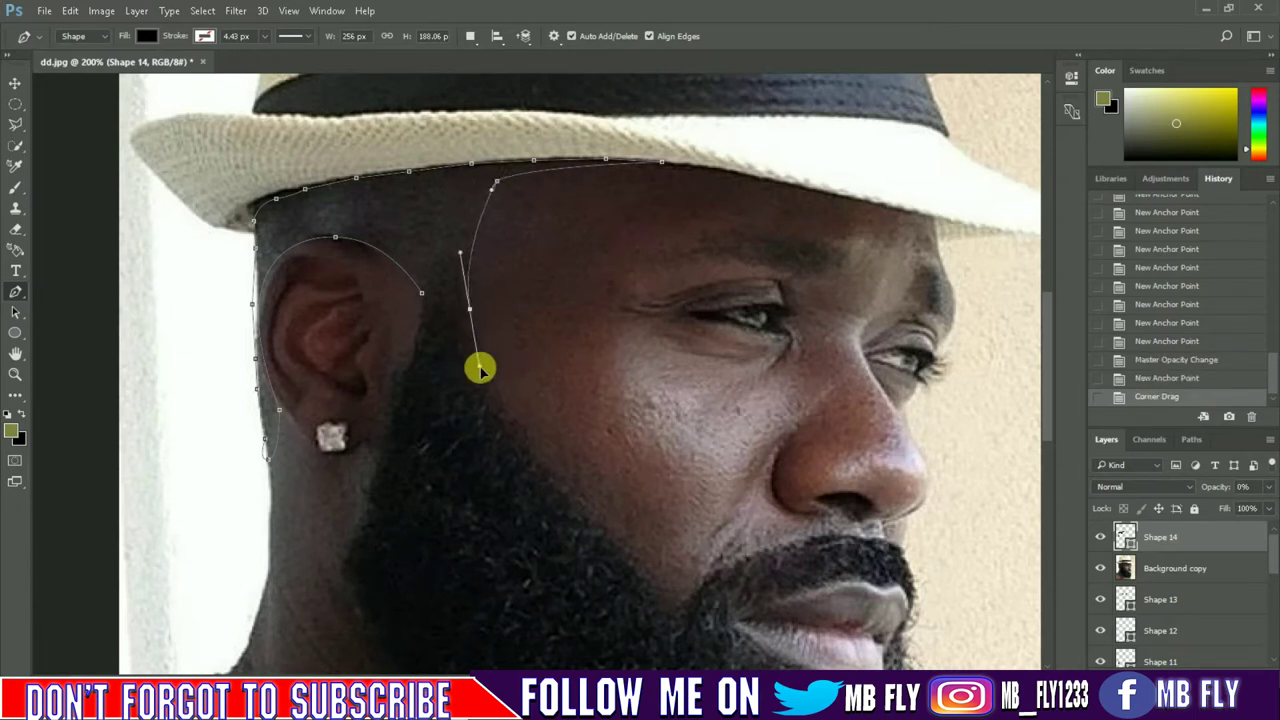
pyautogui.click(422, 293)
pyautogui.click(1100, 537)
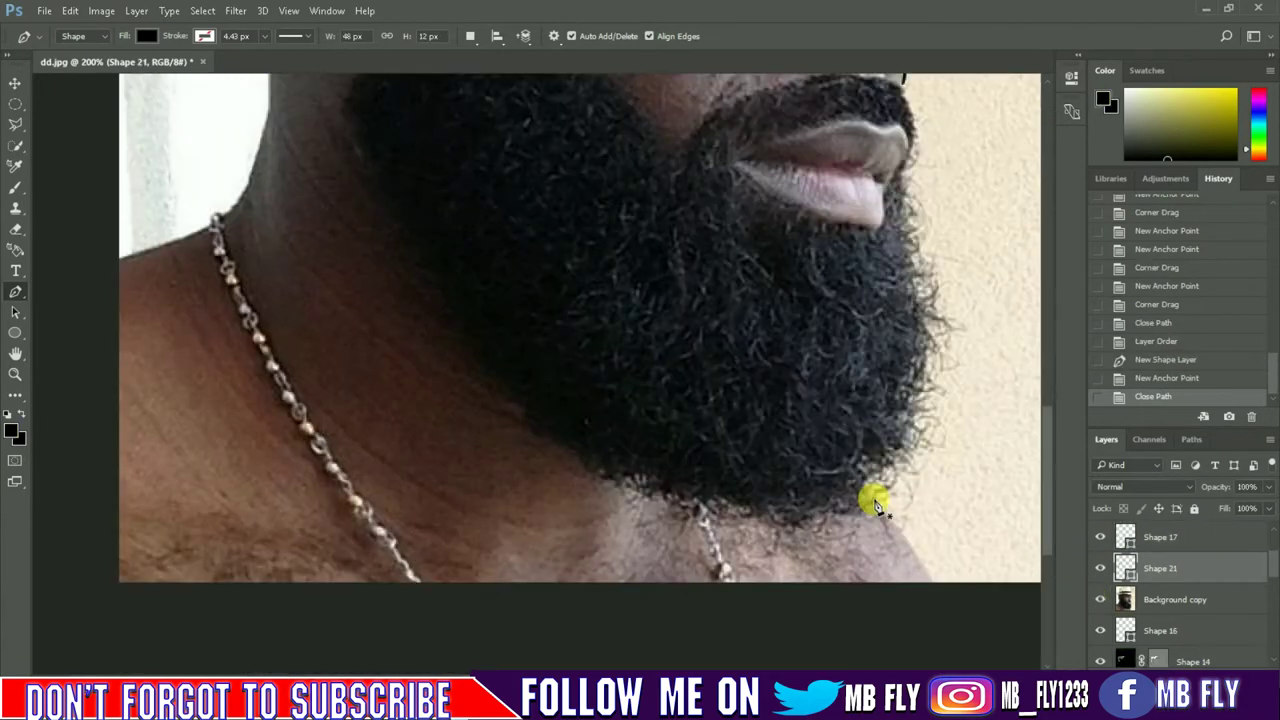
# Draw a thin black wedge shape along the neck just below the beard.
pyautogui.click(876, 504)
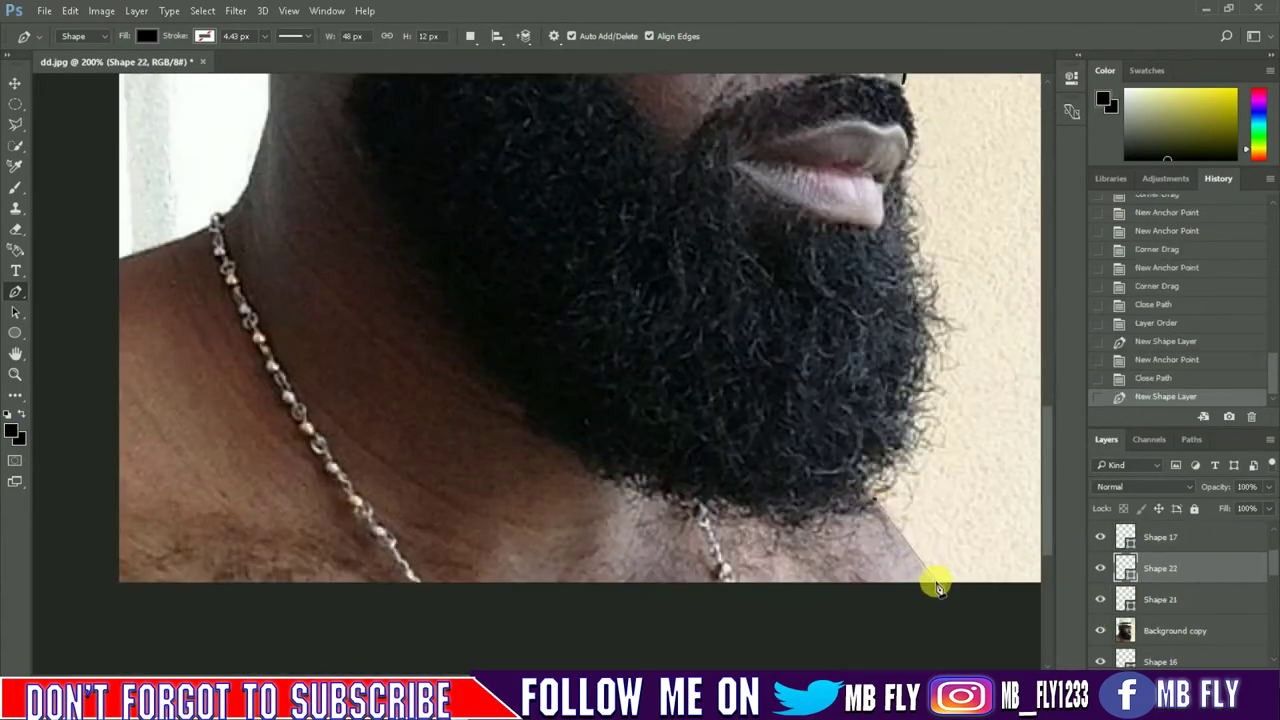
pyautogui.click(932, 610)
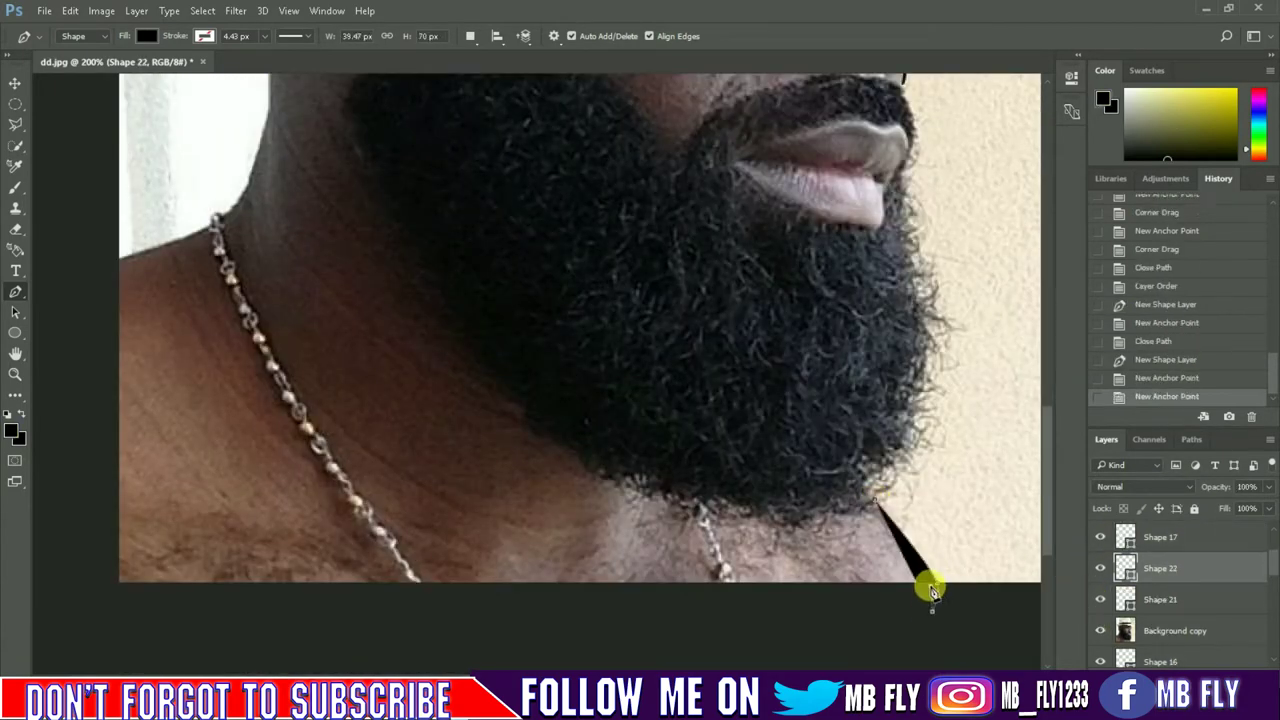
pyautogui.click(856, 511)
pyautogui.click(876, 504)
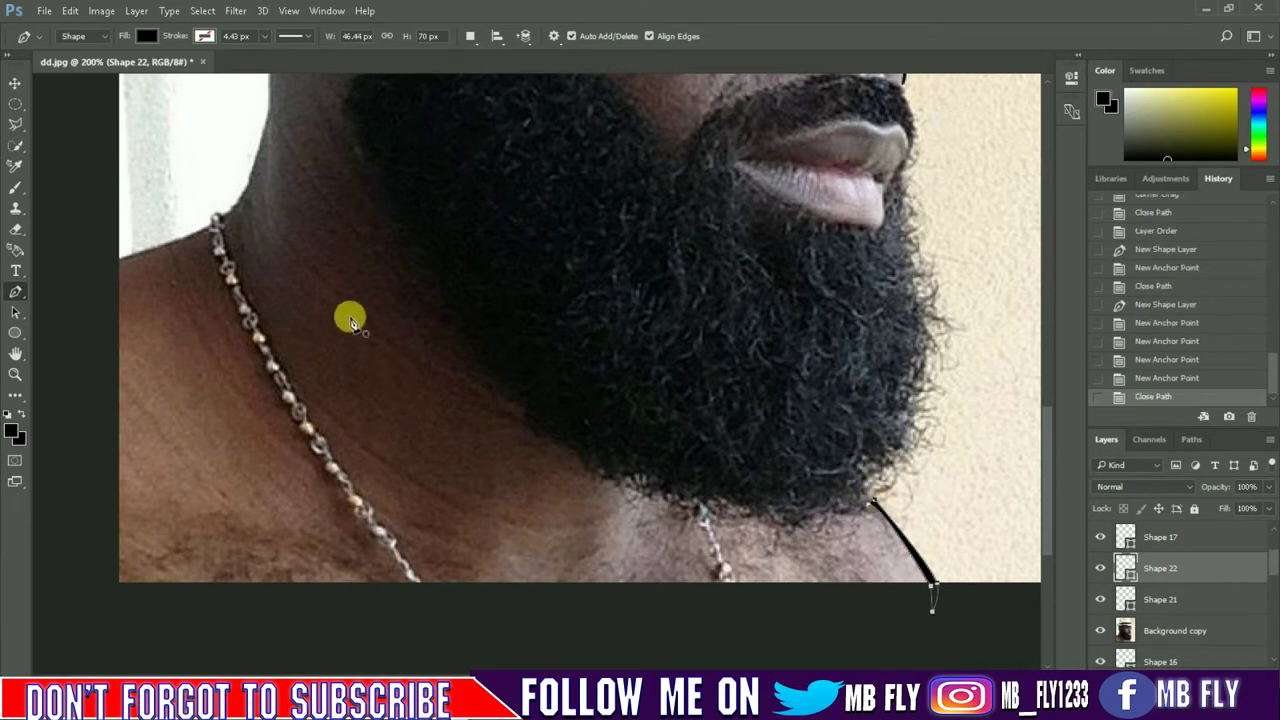
# Draw three thin curved crease shapes down the neck and beside the chain.
pyautogui.scroll(5, 349, 314)
pyautogui.moveTo(428, 425); pyautogui.dragTo(508, 467)
pyautogui.keyDown('alt'); pyautogui.click(428, 425); pyautogui.keyUp('alt')
pyautogui.click(278, 244)
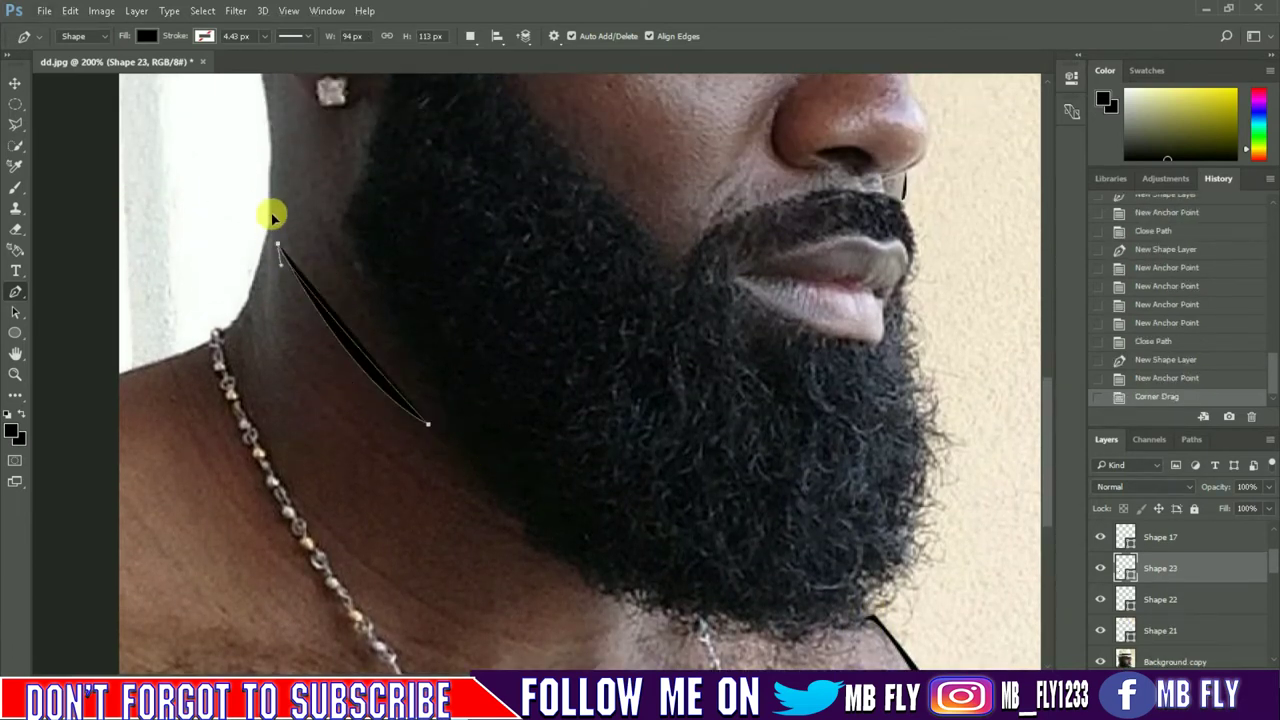
pyautogui.click(307, 383)
pyautogui.moveTo(523, 536); pyautogui.dragTo(607, 524)
pyautogui.click(307, 383)
pyautogui.click(284, 487)
pyautogui.moveTo(479, 636); pyautogui.dragTo(548, 642)
pyautogui.click(285, 487)
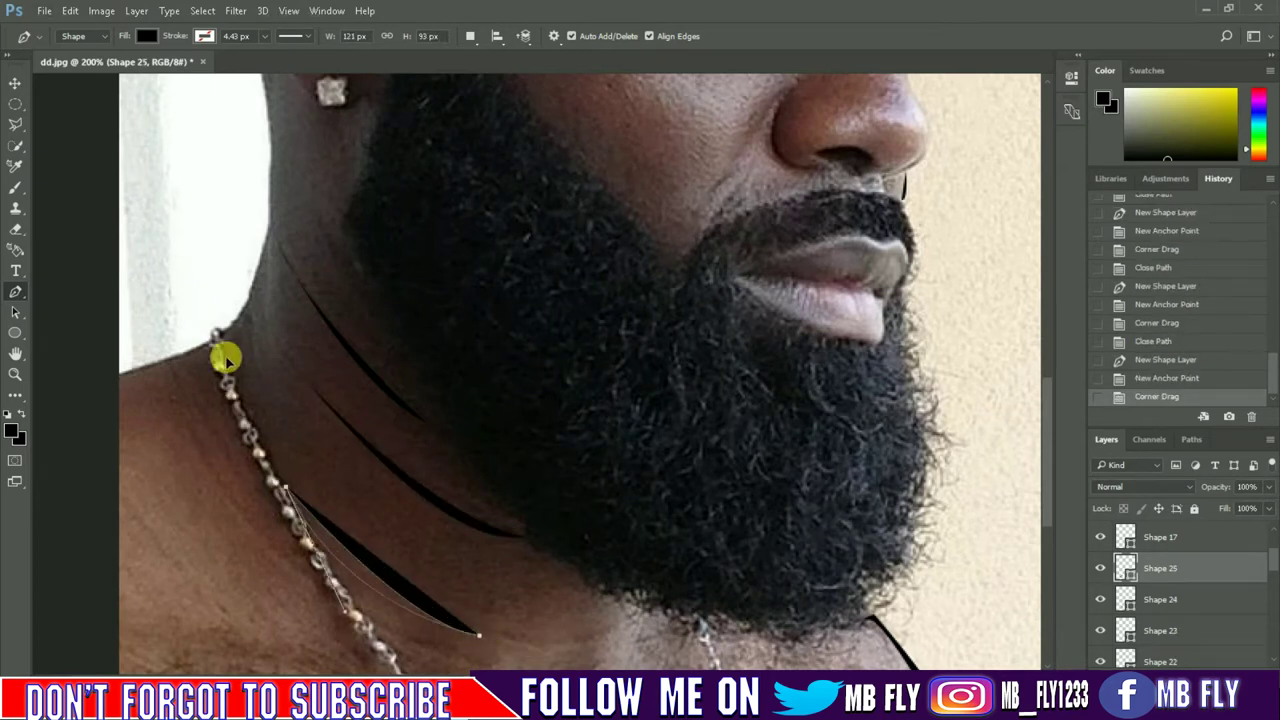
# Add the collarbone crease and throat notch shapes, then hide the photo to check them.
pyautogui.scroll(-2, 458, 540)
pyautogui.scroll(-1, 458, 540)
pyautogui.click(191, 355)
pyautogui.moveTo(453, 590); pyautogui.dragTo(500, 610)
pyautogui.moveTo(191, 355)
pyautogui.mouseDown()
pyautogui.moveTo(107, 100)
pyautogui.moveTo(160, 155)
pyautogui.mouseUp()
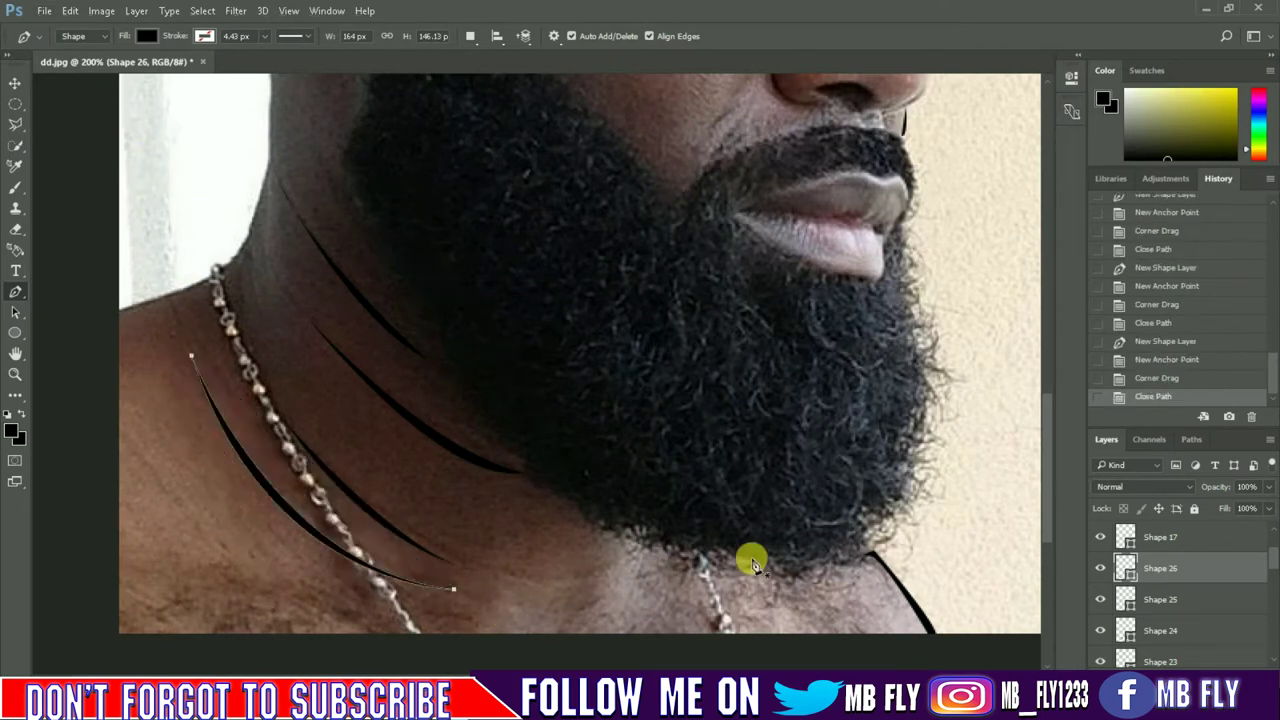
pyautogui.click(505, 573)
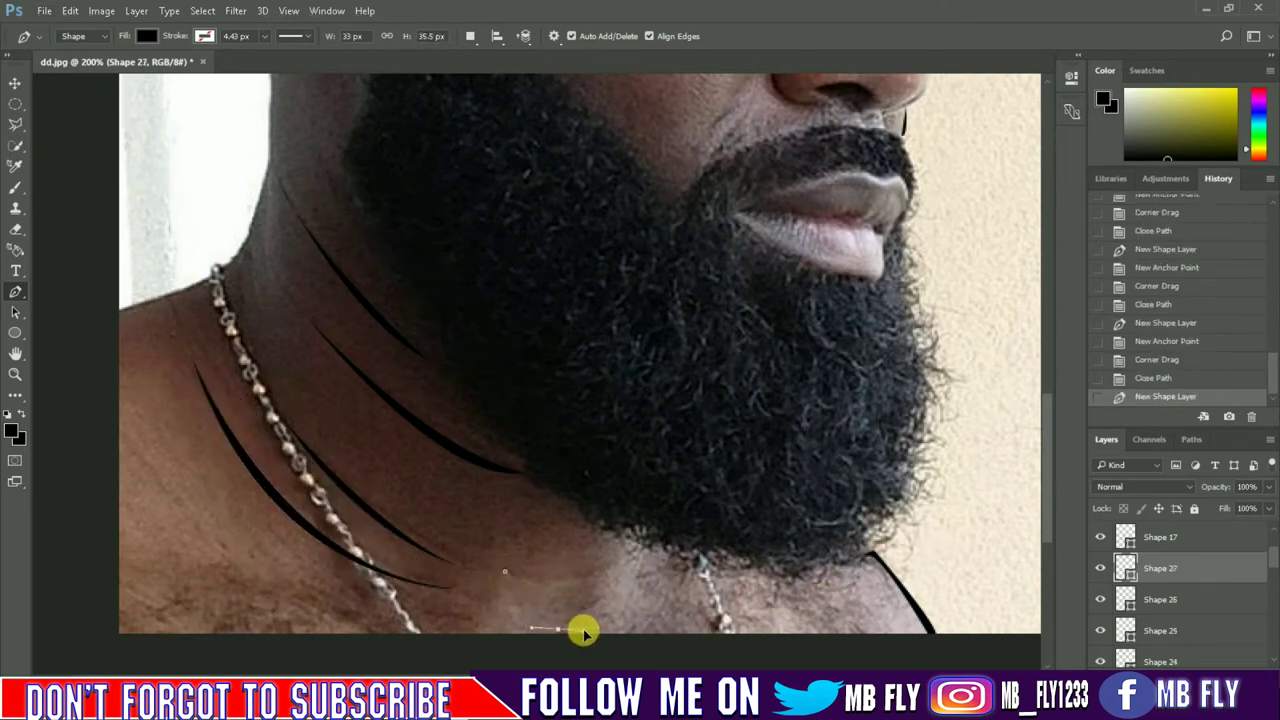
pyautogui.moveTo(560, 630)
pyautogui.mouseDown()
pyautogui.moveTo(604, 522)
pyautogui.moveTo(566, 637)
pyautogui.mouseUp()
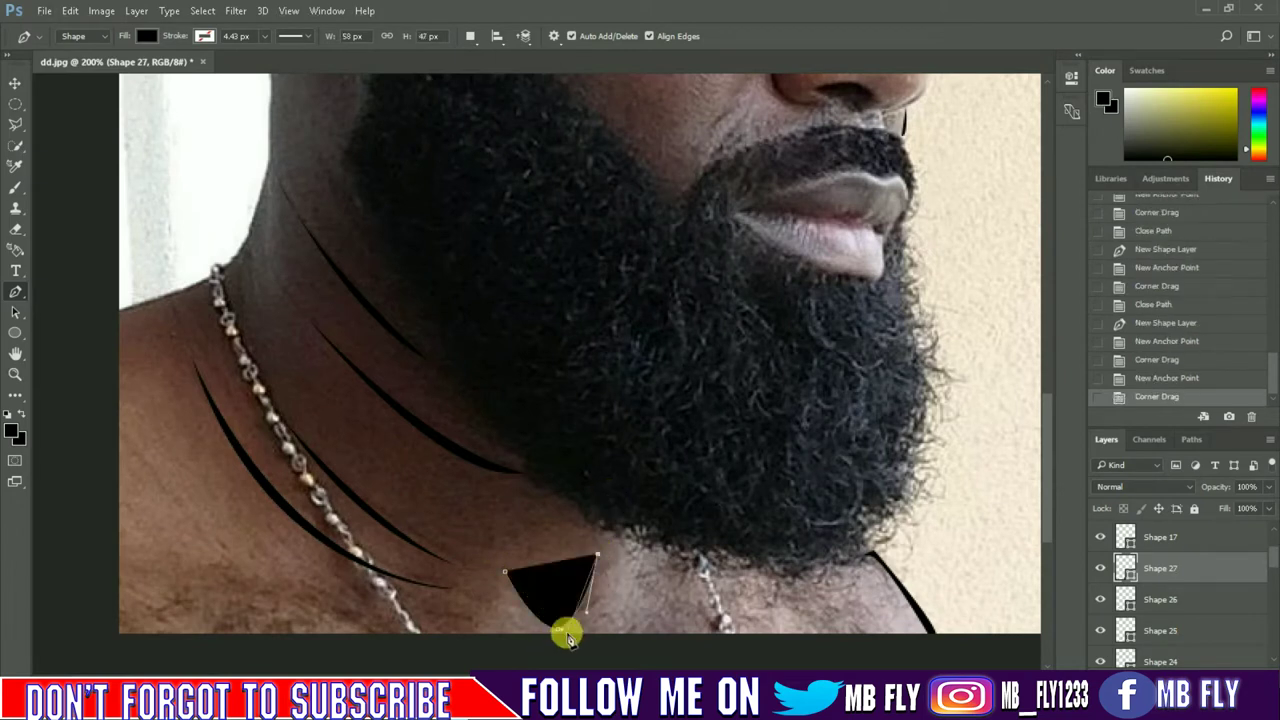
pyautogui.moveTo(500, 665); pyautogui.dragTo(428, 578)
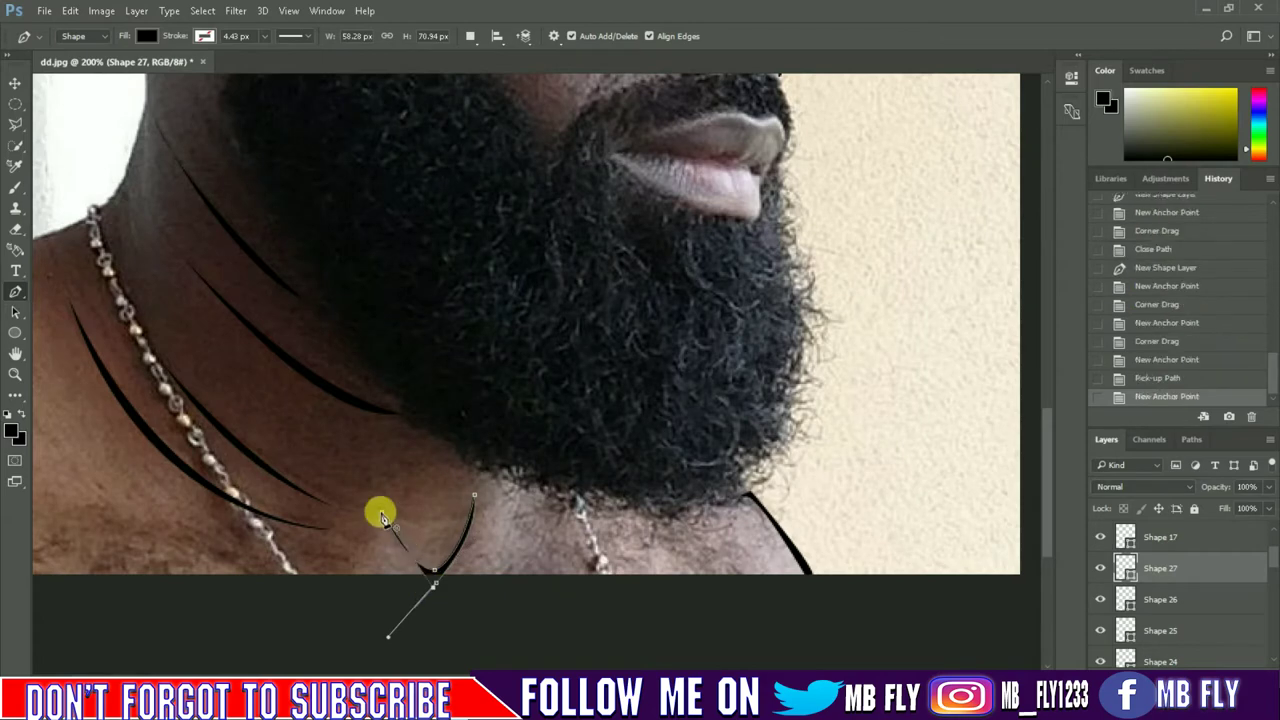
pyautogui.moveTo(381, 512); pyautogui.dragTo(370, 465)
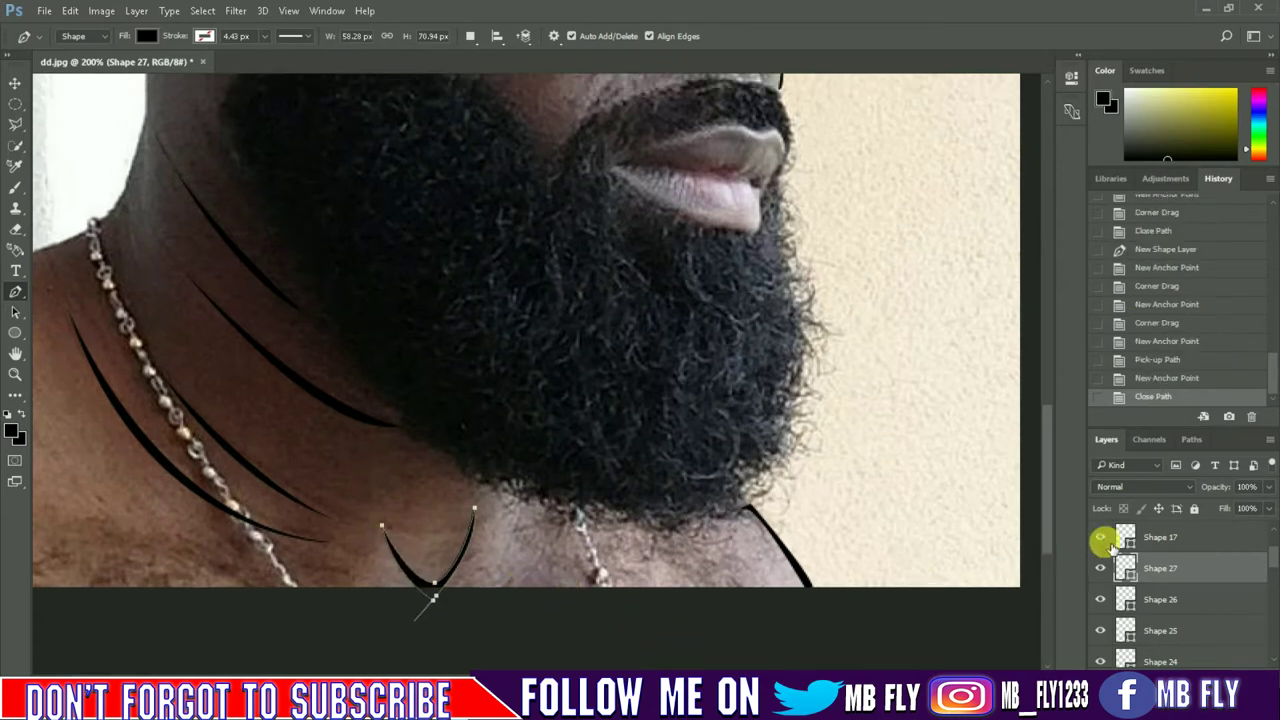
pyautogui.scroll(-3, 1086, 543)
pyautogui.click(1100, 568)
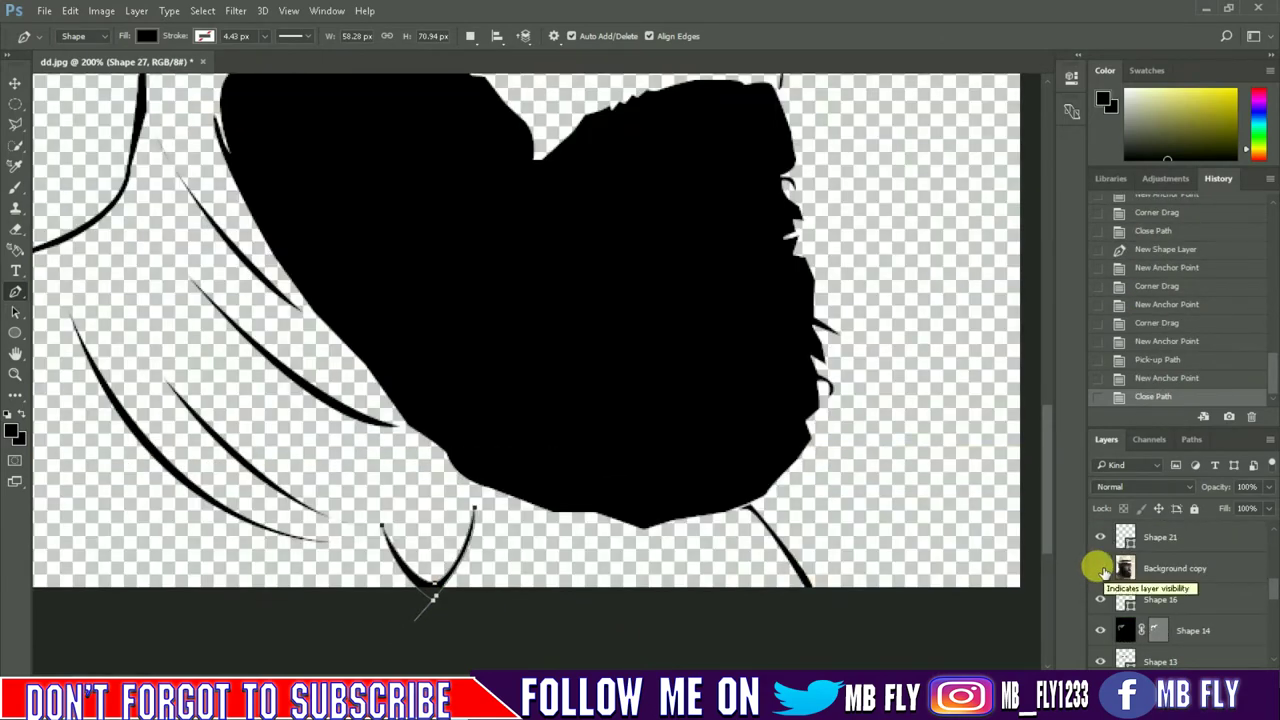
# Drag the Background copy photo layer to the top of the layer stack.
pyautogui.scroll(5, 771, 491)
pyautogui.scroll(5, 785, 491)
pyautogui.moveTo(1147, 567)
pyautogui.mouseDown()
pyautogui.moveTo(1143, 488)
pyautogui.moveTo(1137, 537)
pyautogui.moveTo(1166, 629)
pyautogui.moveTo(1143, 520)
pyautogui.mouseUp()
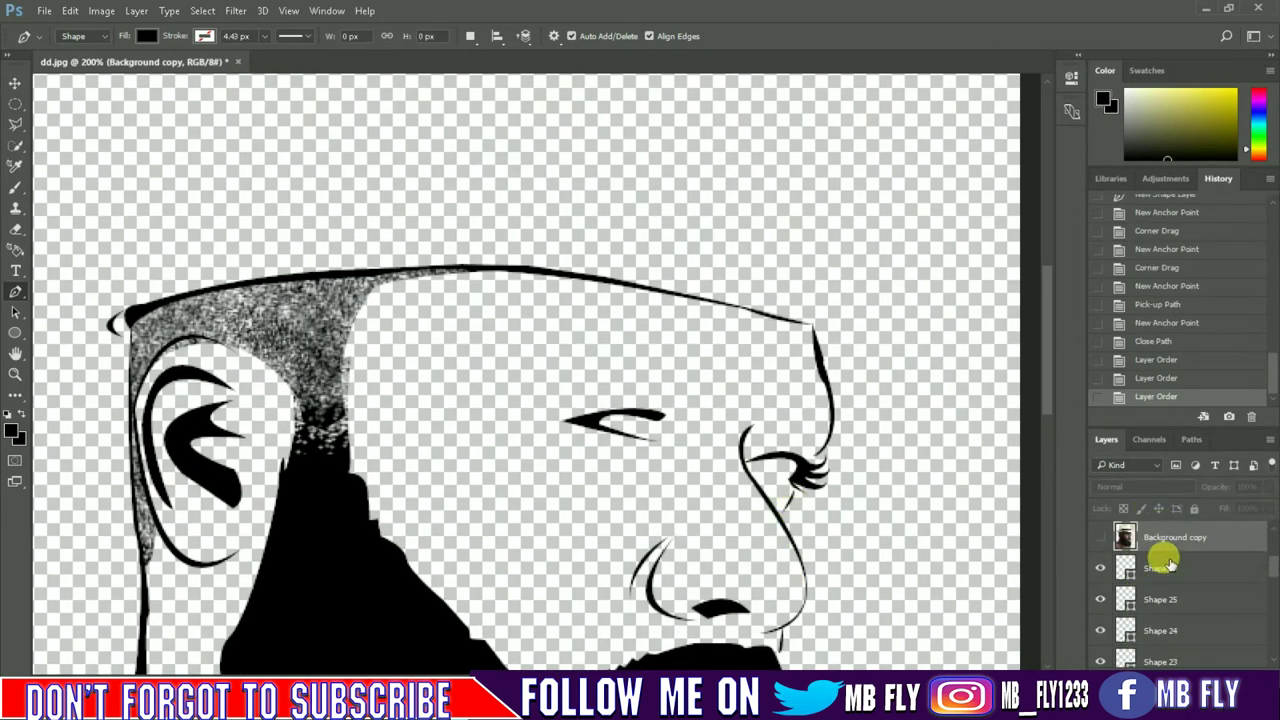
pyautogui.moveTo(1168, 565); pyautogui.dragTo(1143, 528)
pyautogui.scroll(3, 251, 300)
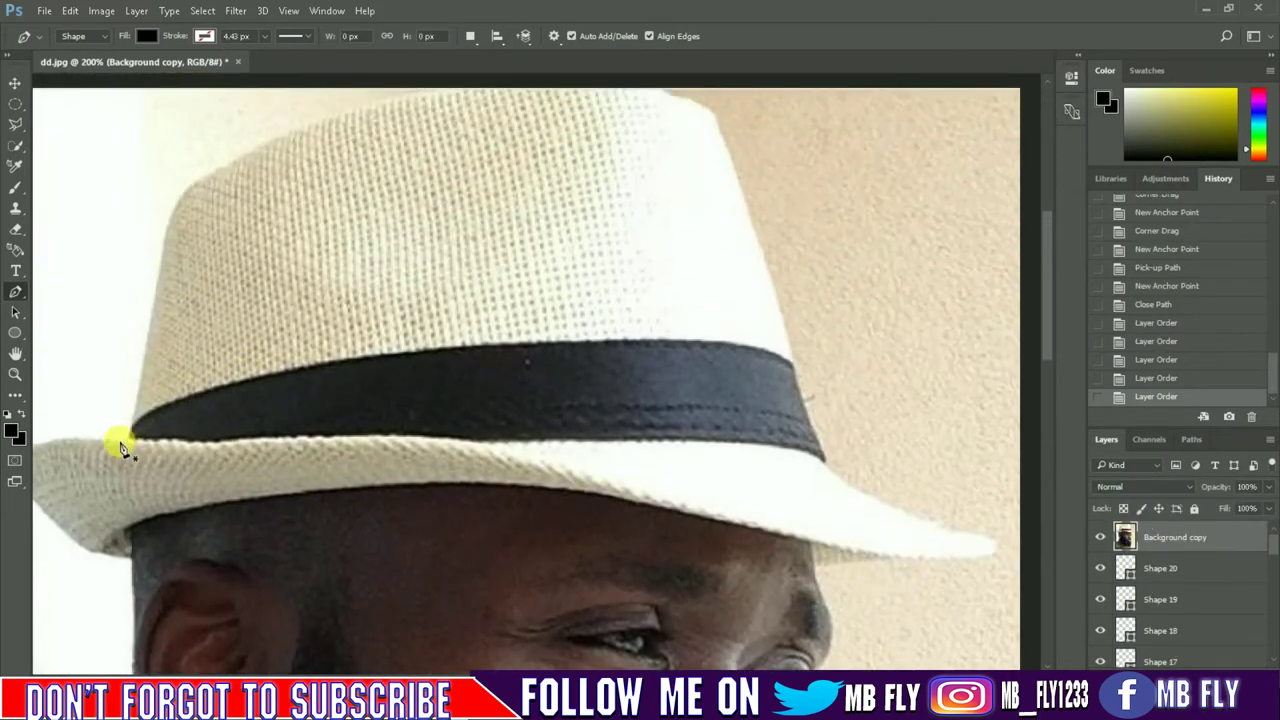
# Trace and close the hat brim's left outline as a black shape.
pyautogui.scroll(-1, 120, 447)
pyautogui.hscroll(-2, 120, 447)
pyautogui.click(150, 540)
pyautogui.click(69, 452)
pyautogui.click(190, 428)
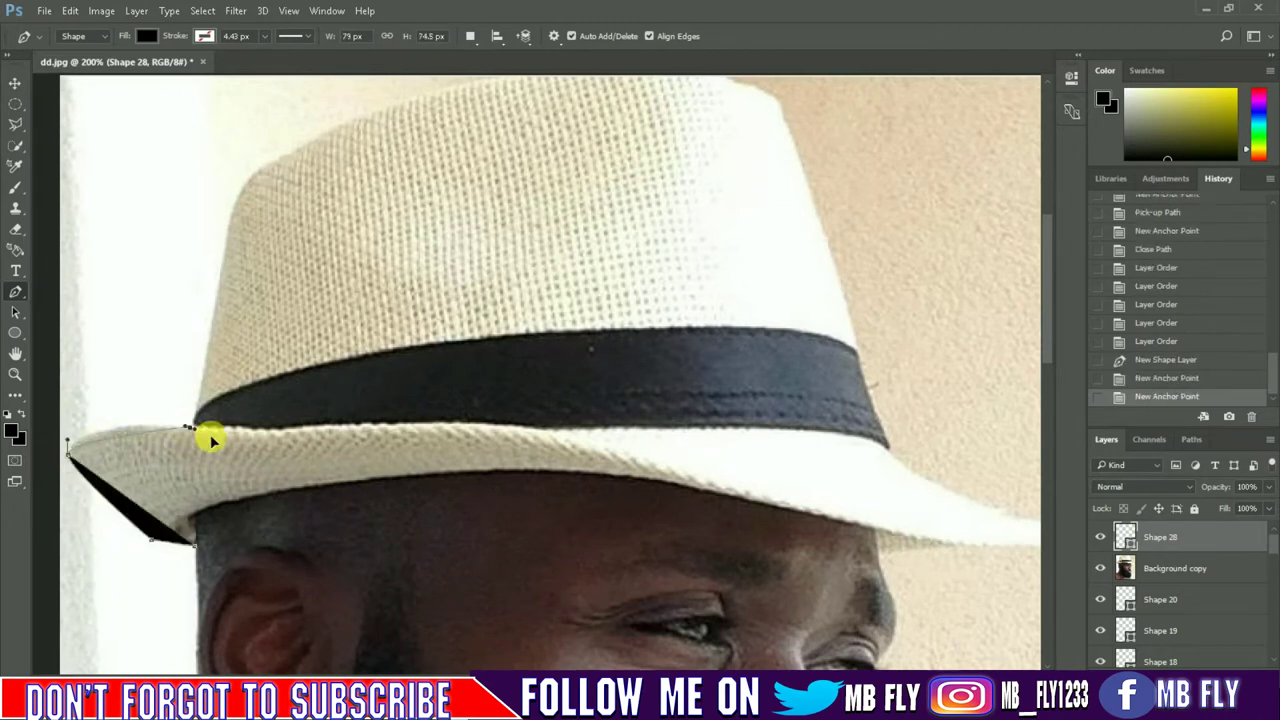
pyautogui.moveTo(245, 442); pyautogui.dragTo(245, 442)
pyautogui.keyDown('alt'); pyautogui.click(191, 431); pyautogui.keyUp('alt')
pyautogui.moveTo(70, 447)
pyautogui.mouseDown()
pyautogui.moveTo(14, 463)
pyautogui.moveTo(95, 478)
pyautogui.mouseUp()
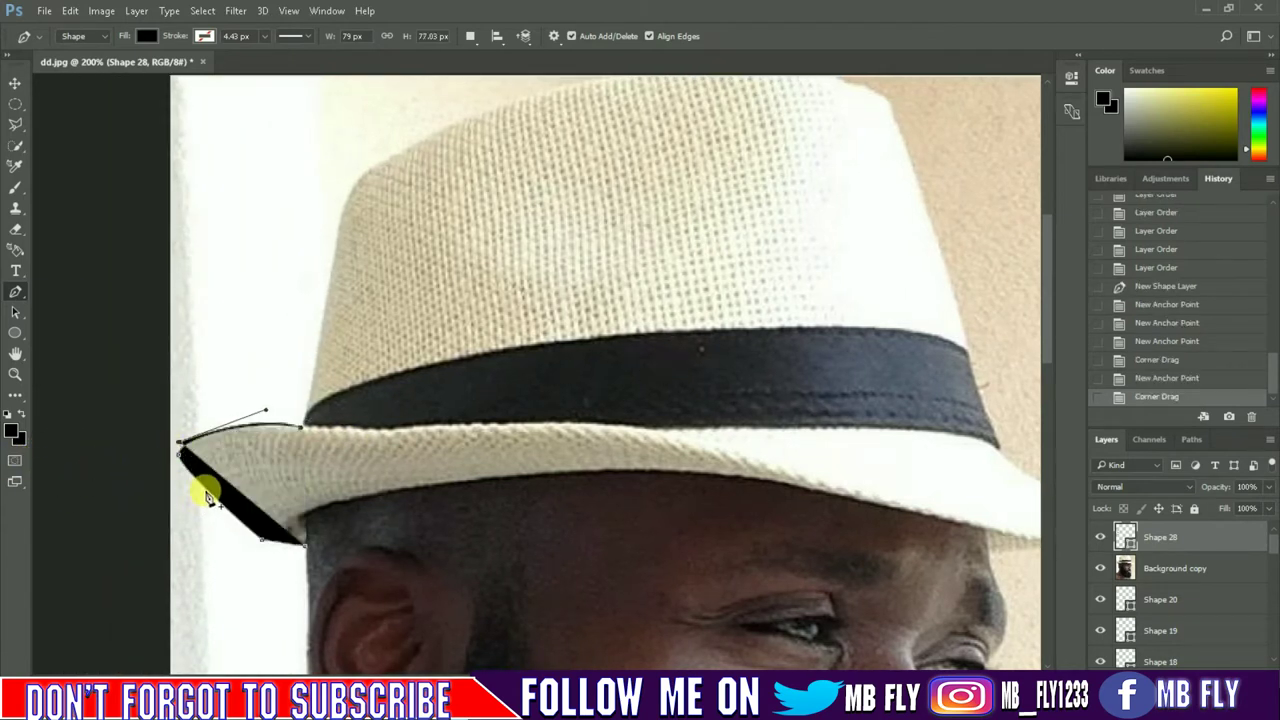
pyautogui.click(243, 528)
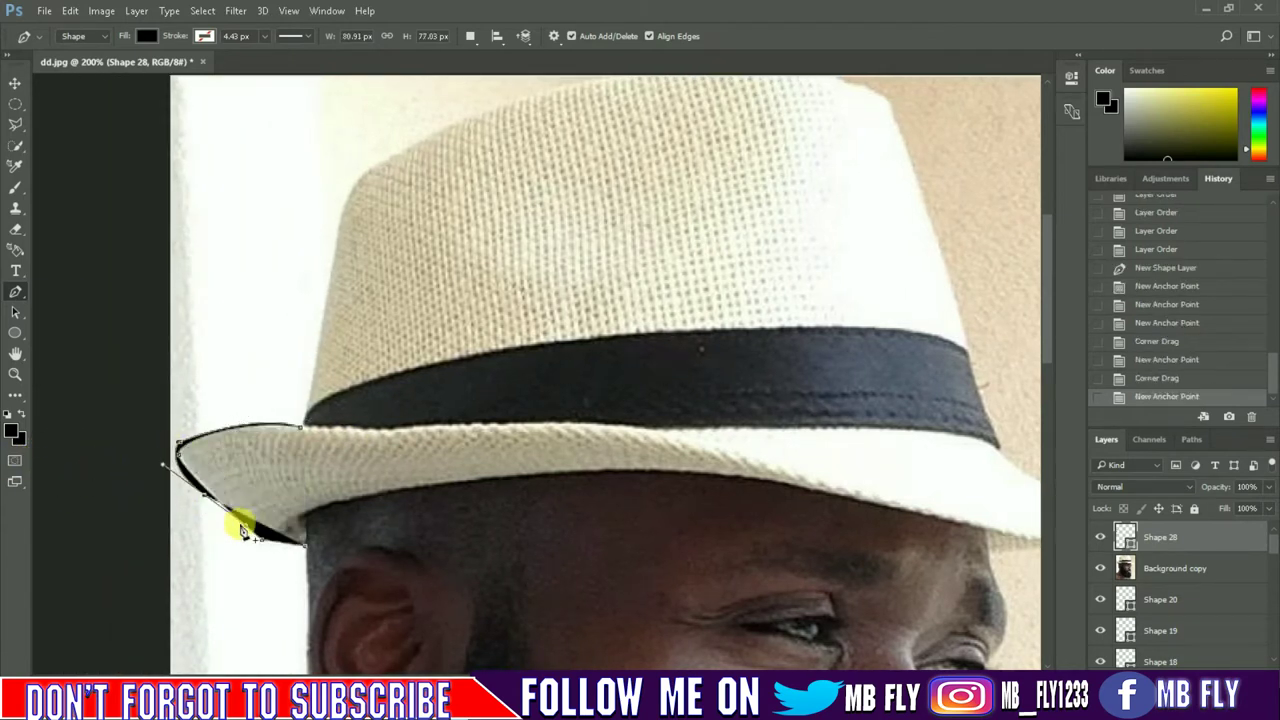
pyautogui.moveTo(268, 556); pyautogui.dragTo(266, 551)
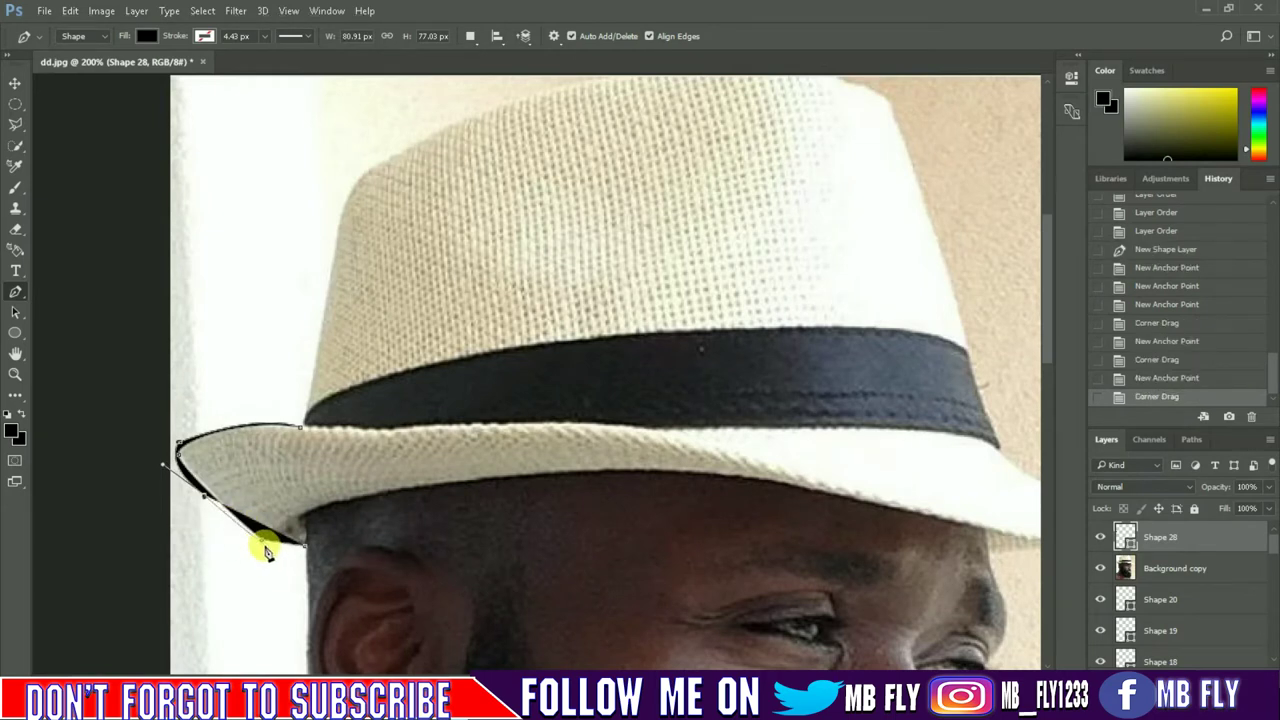
pyautogui.click(262, 545)
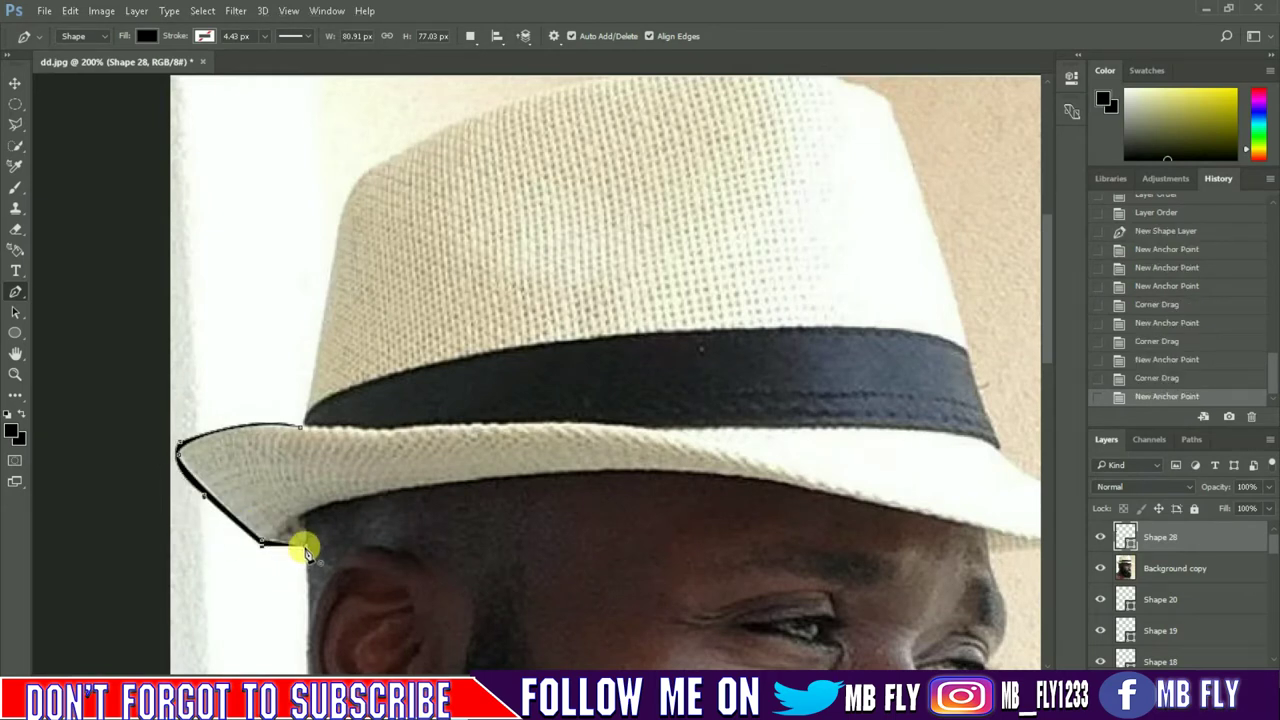
pyautogui.click(302, 428)
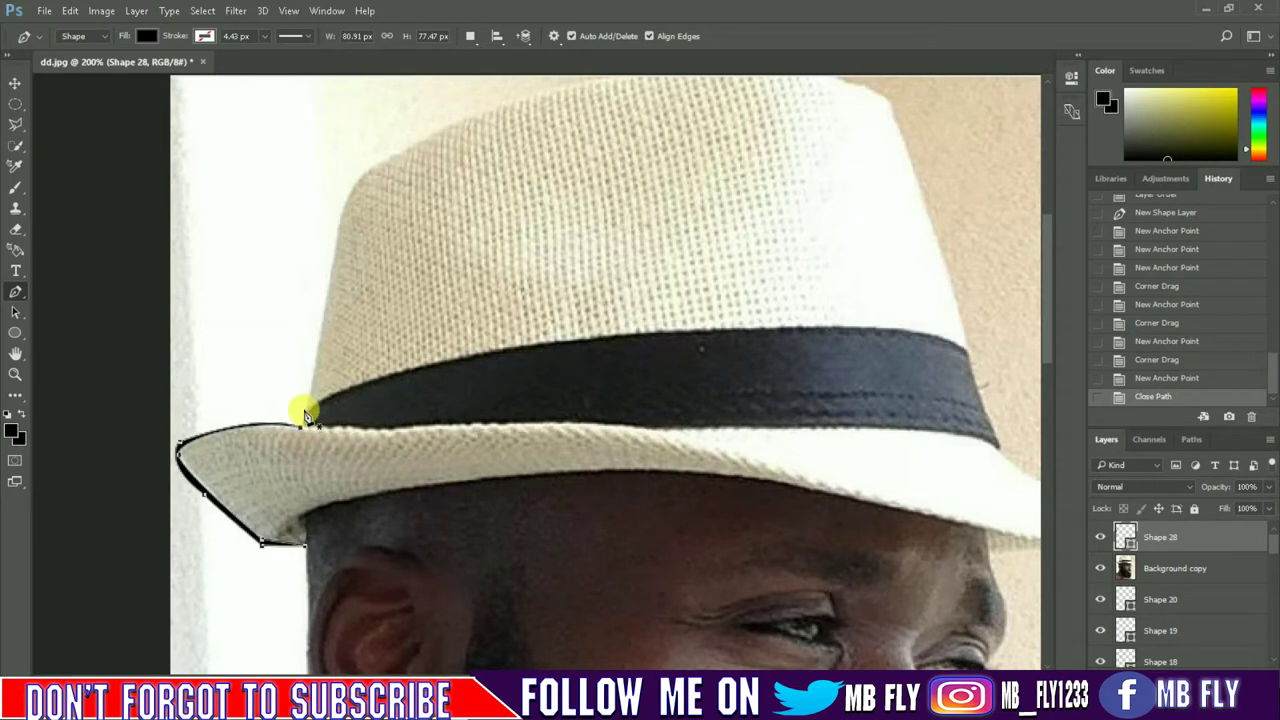
# Trace the left part of the dark hat band as a closed black shape.
pyautogui.click(308, 428)
pyautogui.click(392, 429)
pyautogui.click(484, 425)
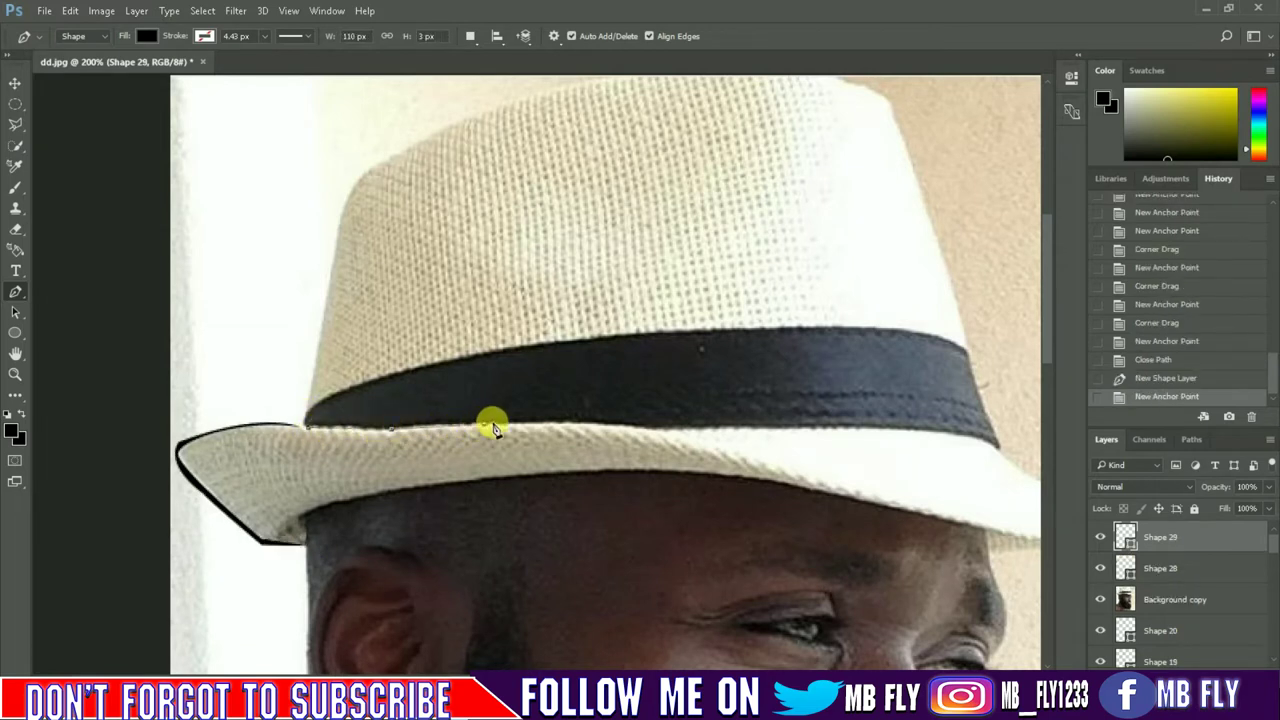
pyautogui.click(593, 426)
pyautogui.click(596, 338)
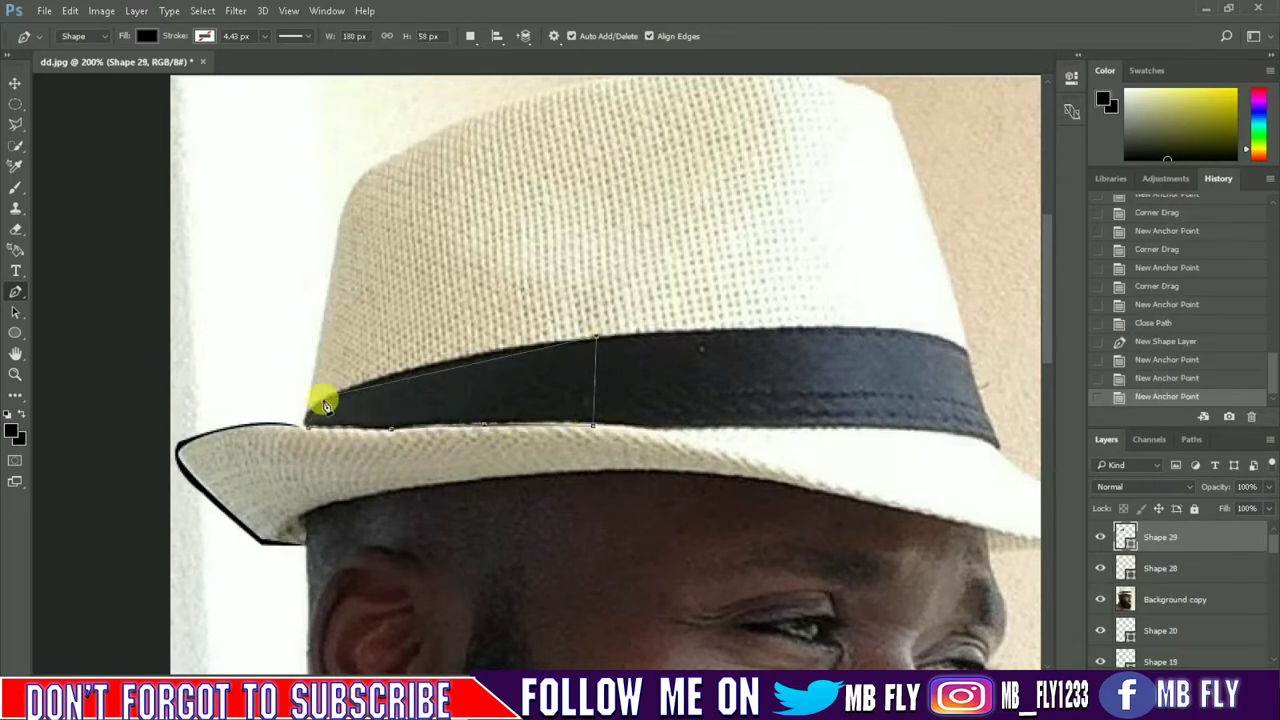
pyautogui.moveTo(302, 422); pyautogui.dragTo(290, 472)
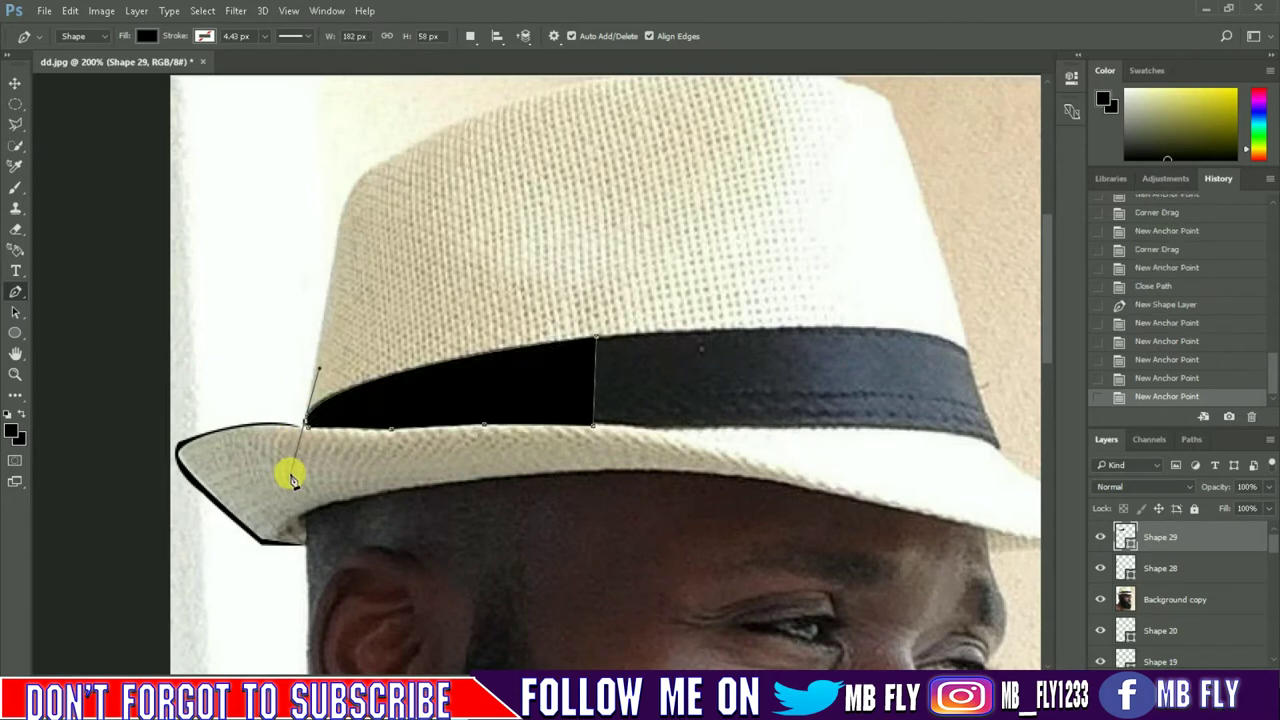
pyautogui.keyDown('alt'); pyautogui.click(300, 428); pyautogui.keyUp('alt')
pyautogui.click(594, 426)
# Draw a thin shape along the brim's edge, then undo the last step.
pyautogui.scroll(-2, 857, 580)
pyautogui.hscroll(5, 857, 580)
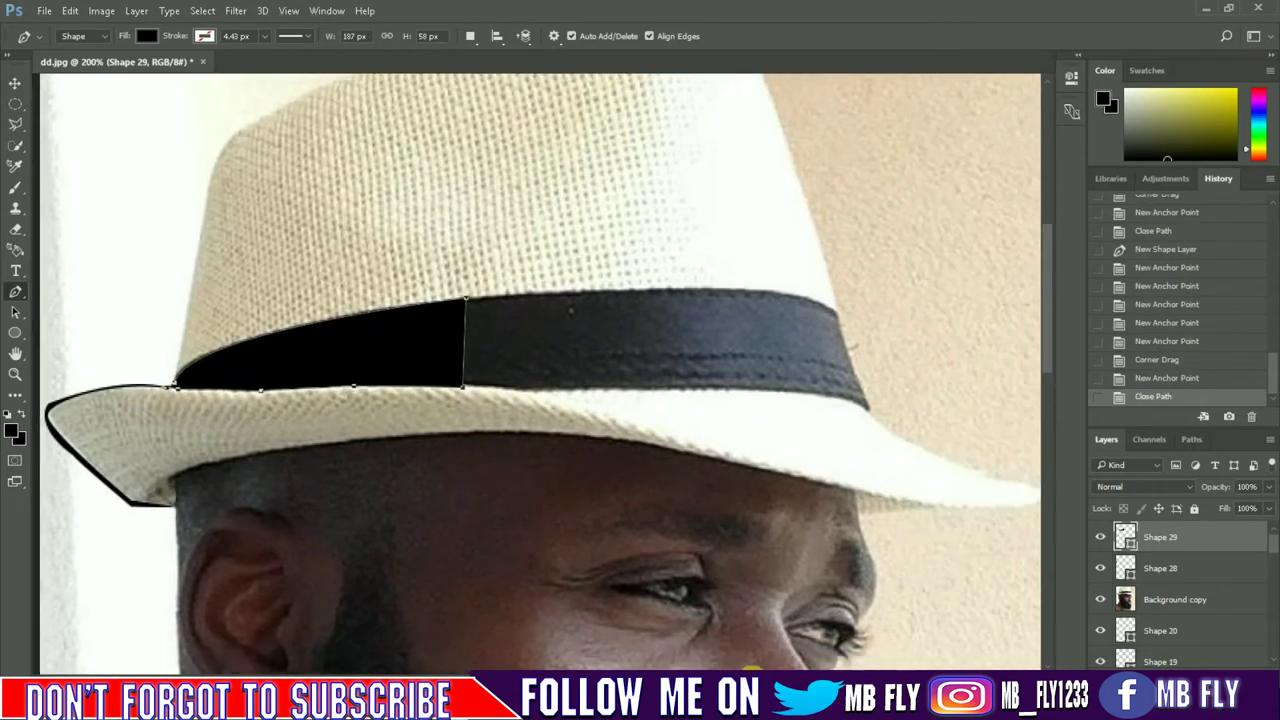
pyautogui.click(717, 460)
pyautogui.moveTo(421, 388); pyautogui.dragTo(391, 400)
pyautogui.keyDown('alt'); pyautogui.click(422, 389); pyautogui.keyUp('alt')
pyautogui.click(717, 461)
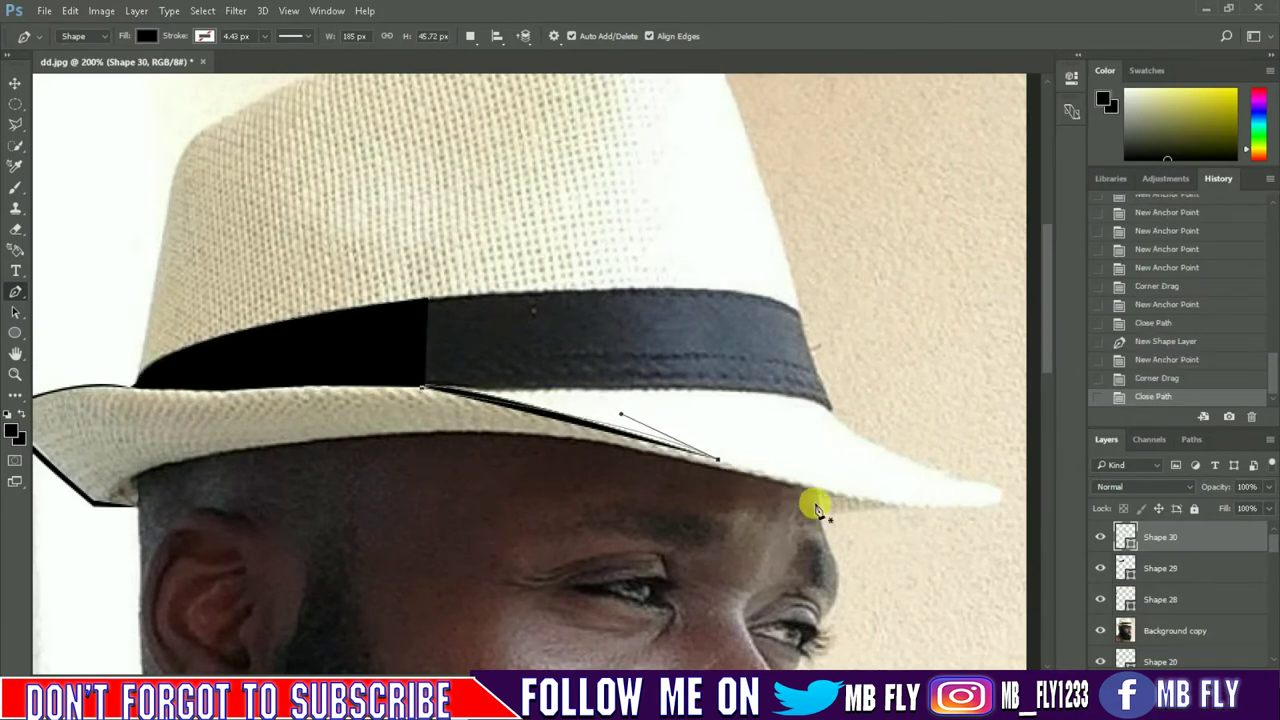
pyautogui.hotkey('ctrl', 'z')
# Start a new shape along the hat band's lower edge and left end.
pyautogui.click(832, 407)
pyautogui.moveTo(421, 388); pyautogui.dragTo(94, 406)
pyautogui.keyDown('alt'); pyautogui.click(416, 390); pyautogui.keyUp('alt')
pyautogui.click(399, 338)
pyautogui.click(426, 298)
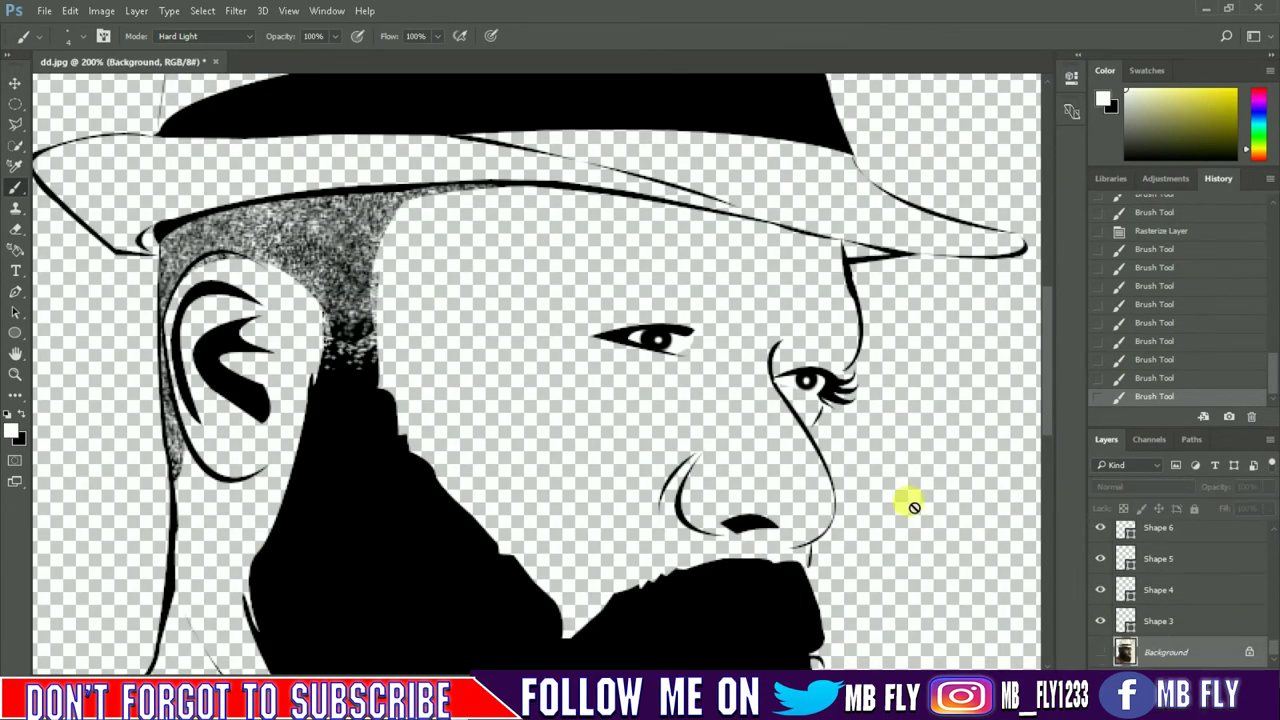
# Show the original photo and sample reddish brown skin shades, then cancel the Color Picker.
pyautogui.click(1100, 650)
pyautogui.click(13, 429)
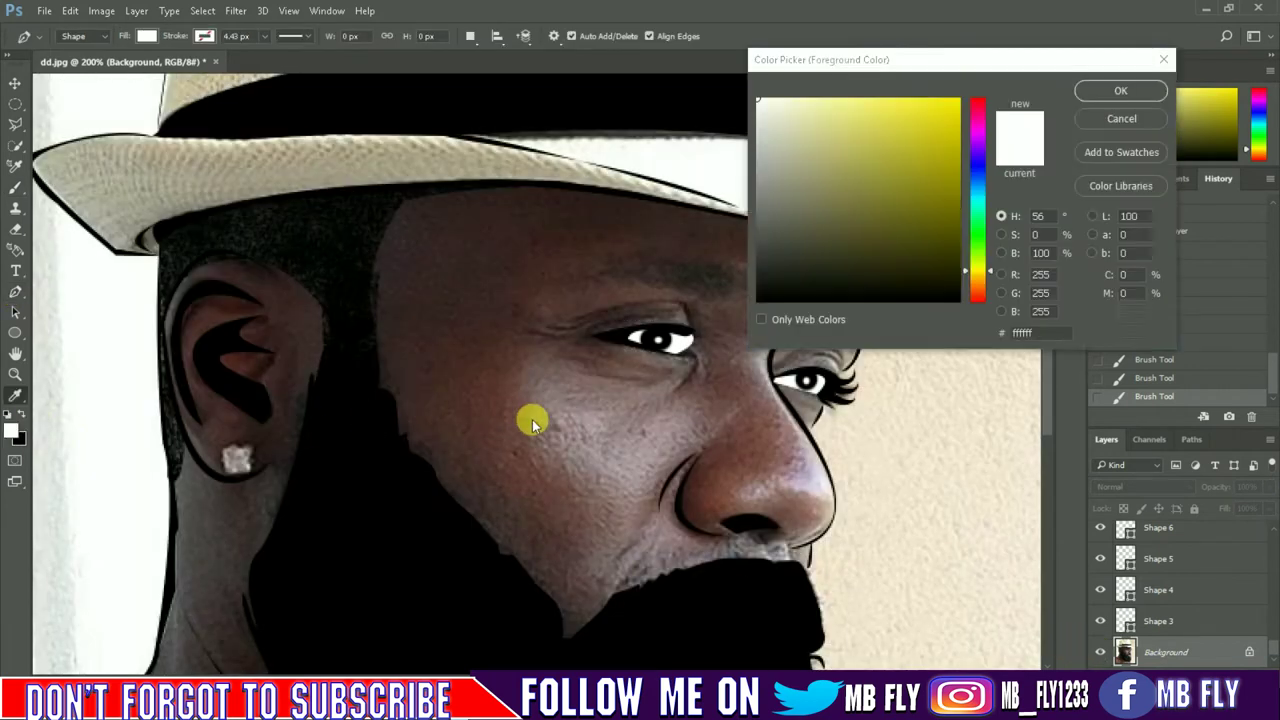
pyautogui.click(524, 418)
pyautogui.click(605, 280)
pyautogui.click(810, 206)
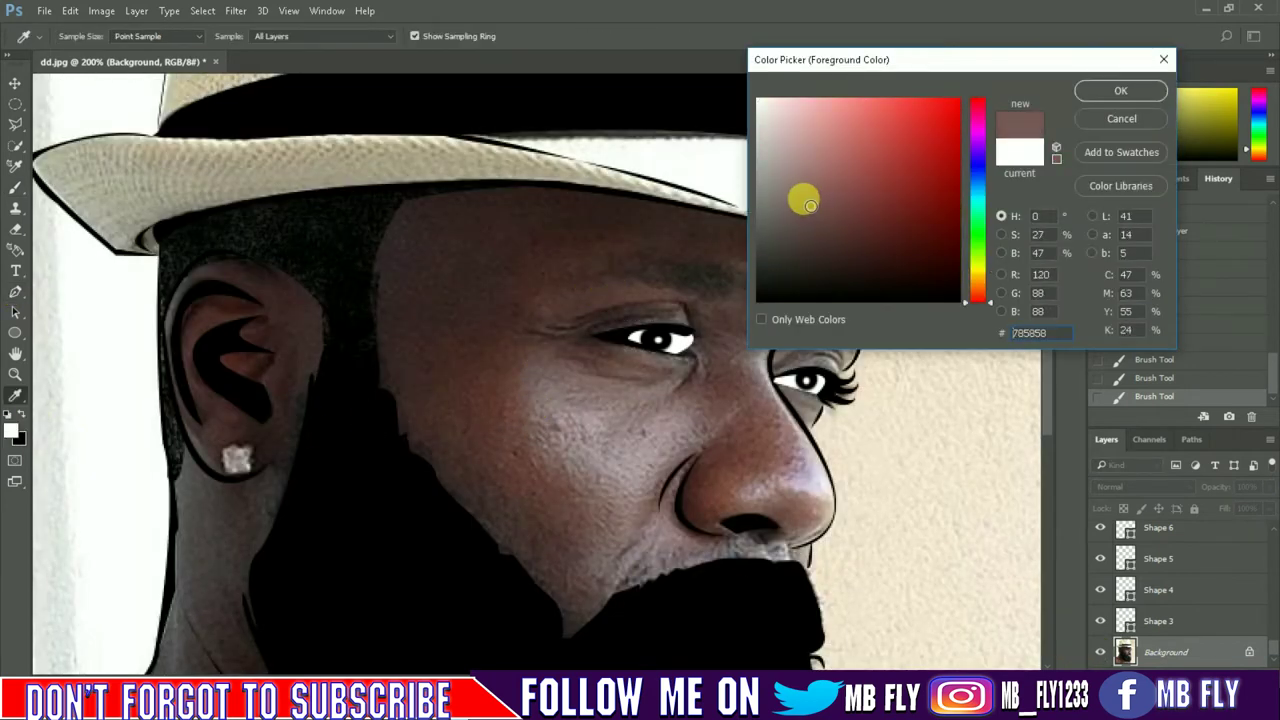
pyautogui.click(1107, 122)
# Switch to the Pen tool and place the first anchor at the beard's base.
pyautogui.press('p')
pyautogui.scroll(-5, 185, 500)
pyautogui.scroll(2, 178, 525)
pyautogui.scroll(2, 400, 510)
pyautogui.scroll(-2, 720, 525)
pyautogui.scroll(-3, 790, 552)
pyautogui.scroll(-3, 850, 540)
pyautogui.scroll(-1, 913, 532)
pyautogui.click(790, 541)
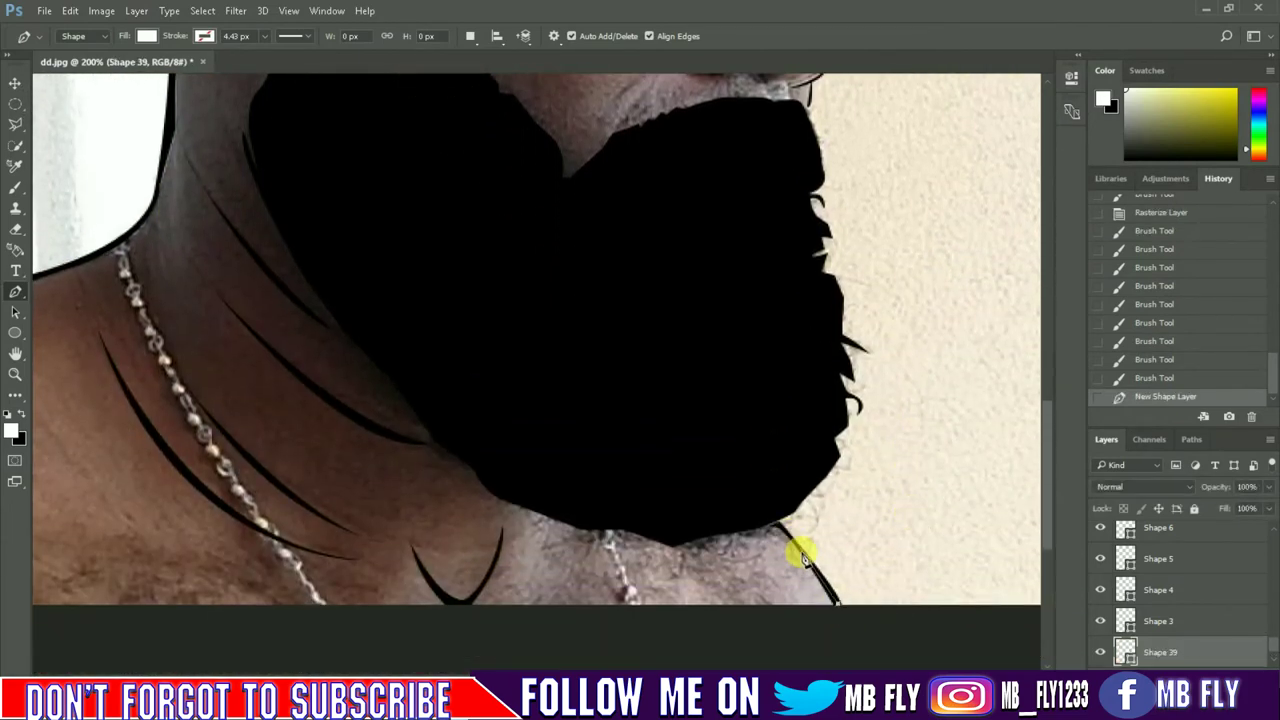
# Trace the skin outline up the beard's right edge to the nose, with the photo hidden.
pyautogui.click(775, 526)
pyautogui.click(786, 483)
pyautogui.click(818, 381)
pyautogui.scroll(3, 817, 374)
pyautogui.click(808, 342)
pyautogui.click(806, 308)
pyautogui.scroll(-1, 1110, 595)
pyautogui.click(1100, 652)
pyautogui.click(806, 290)
pyautogui.click(802, 247)
pyautogui.click(809, 214)
pyautogui.click(808, 192)
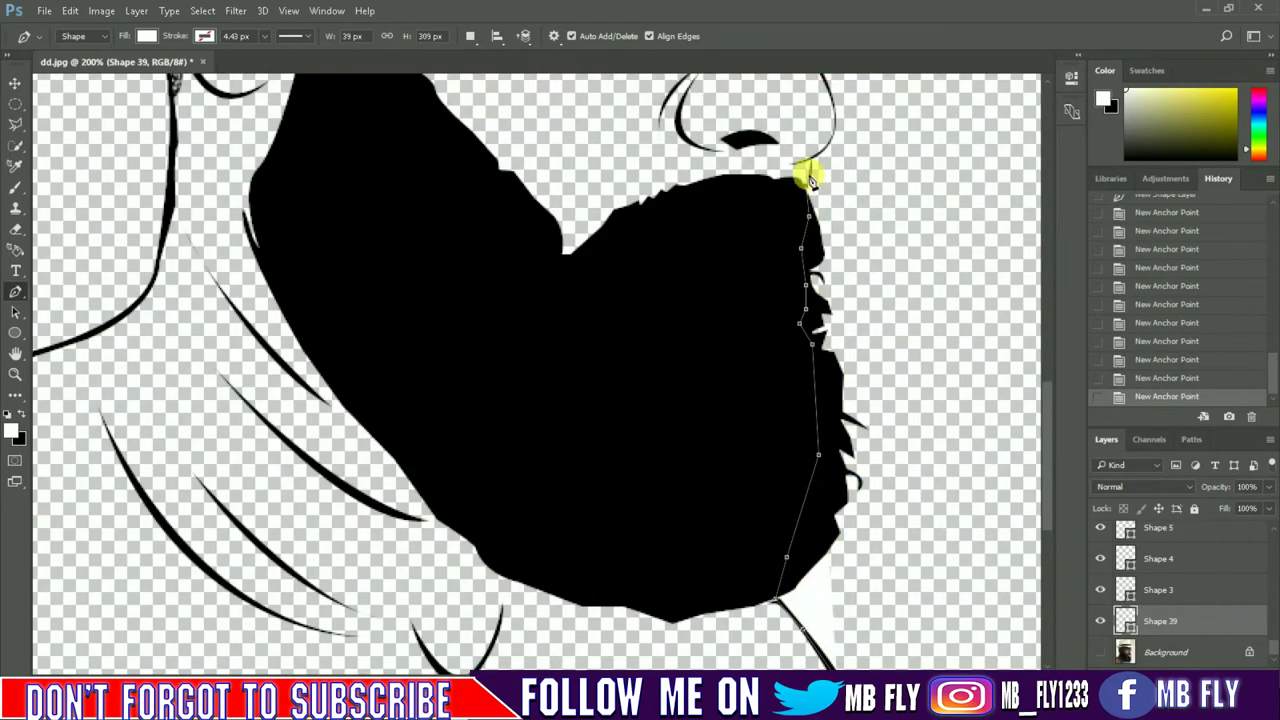
pyautogui.scroll(2, 810, 180)
pyautogui.moveTo(826, 214); pyautogui.dragTo(836, 203)
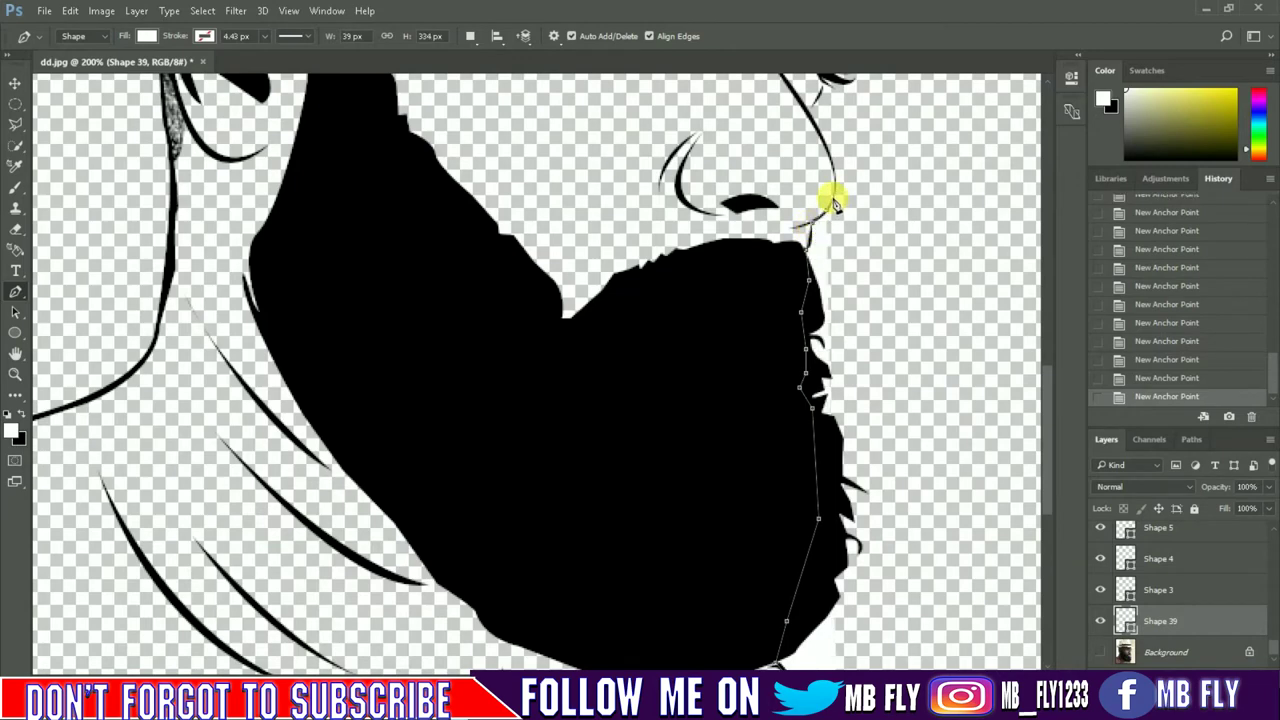
pyautogui.scroll(6, 840, 378)
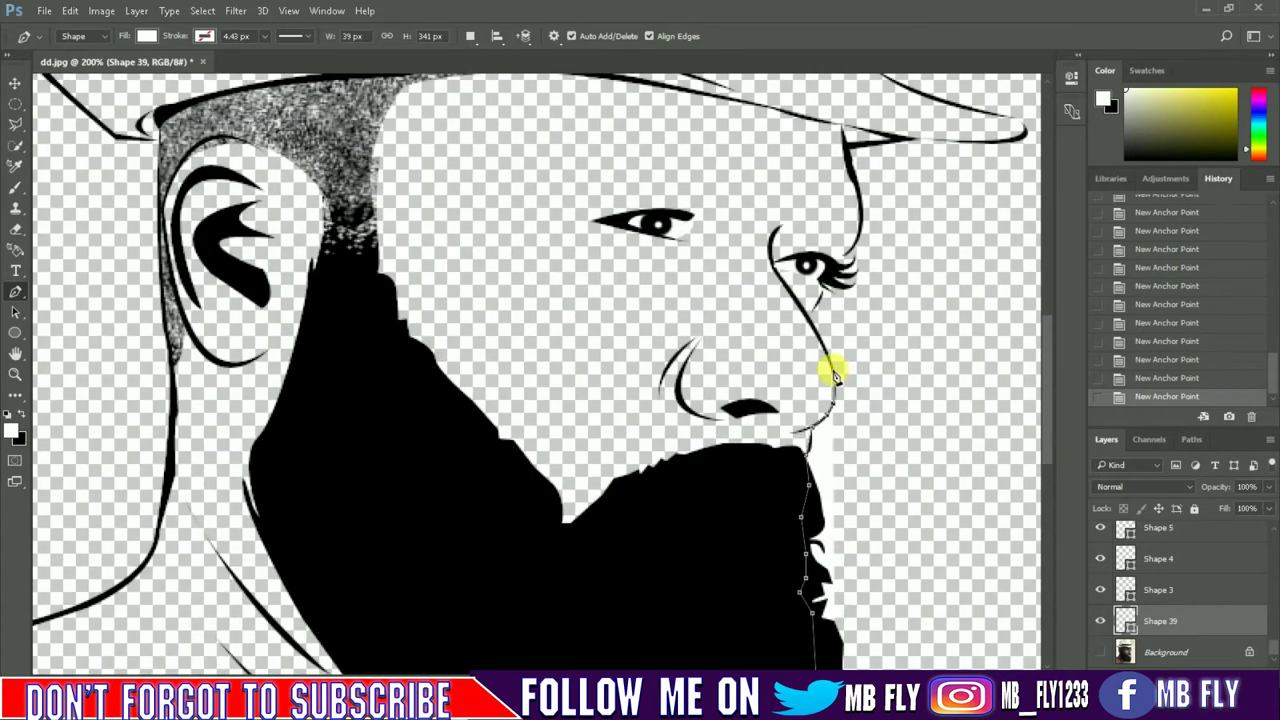
# Continue the outline past the eye and along the underside of the hat brim.
pyautogui.click(822, 292)
pyautogui.click(843, 258)
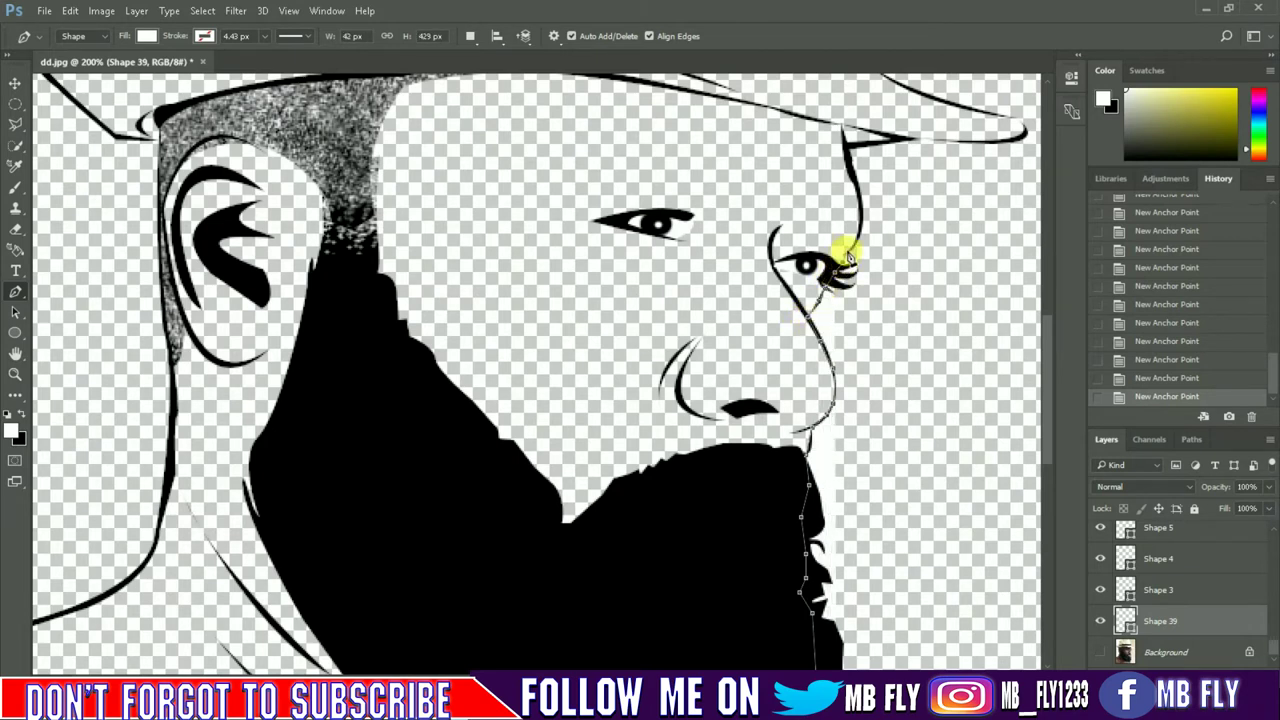
pyautogui.click(853, 170)
pyautogui.scroll(1, 850, 165)
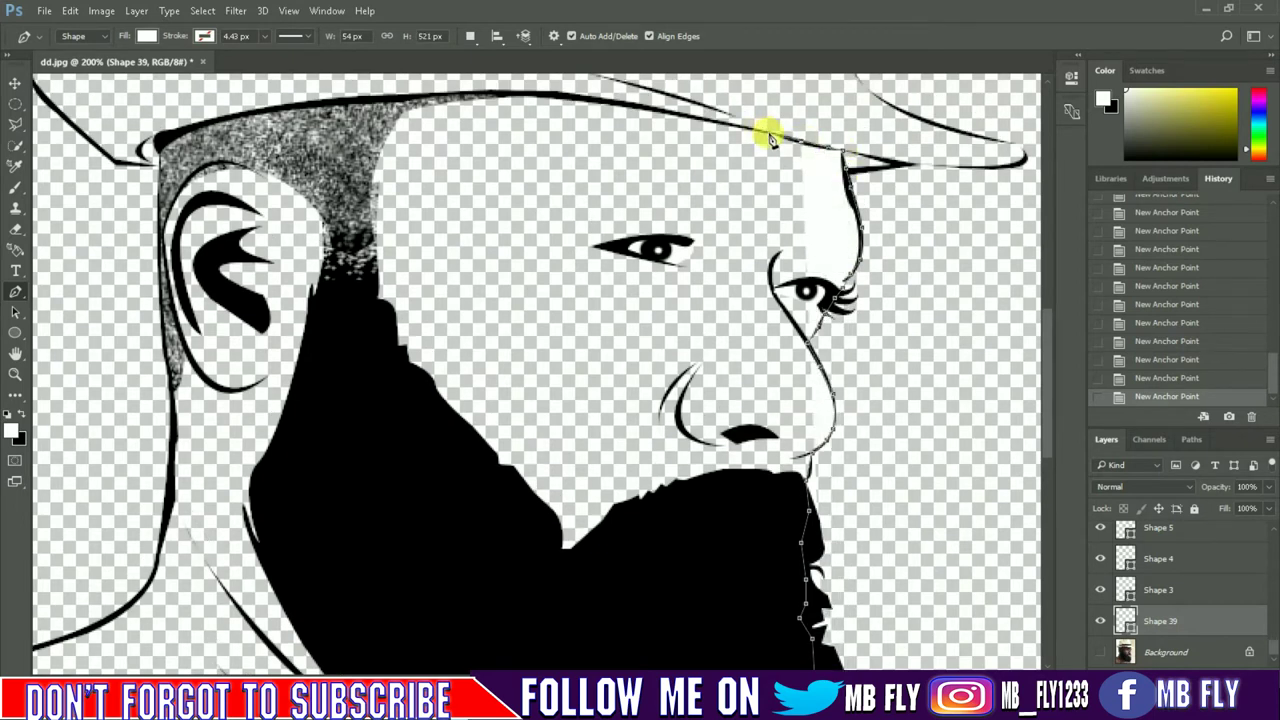
pyautogui.click(668, 109)
pyautogui.click(554, 95)
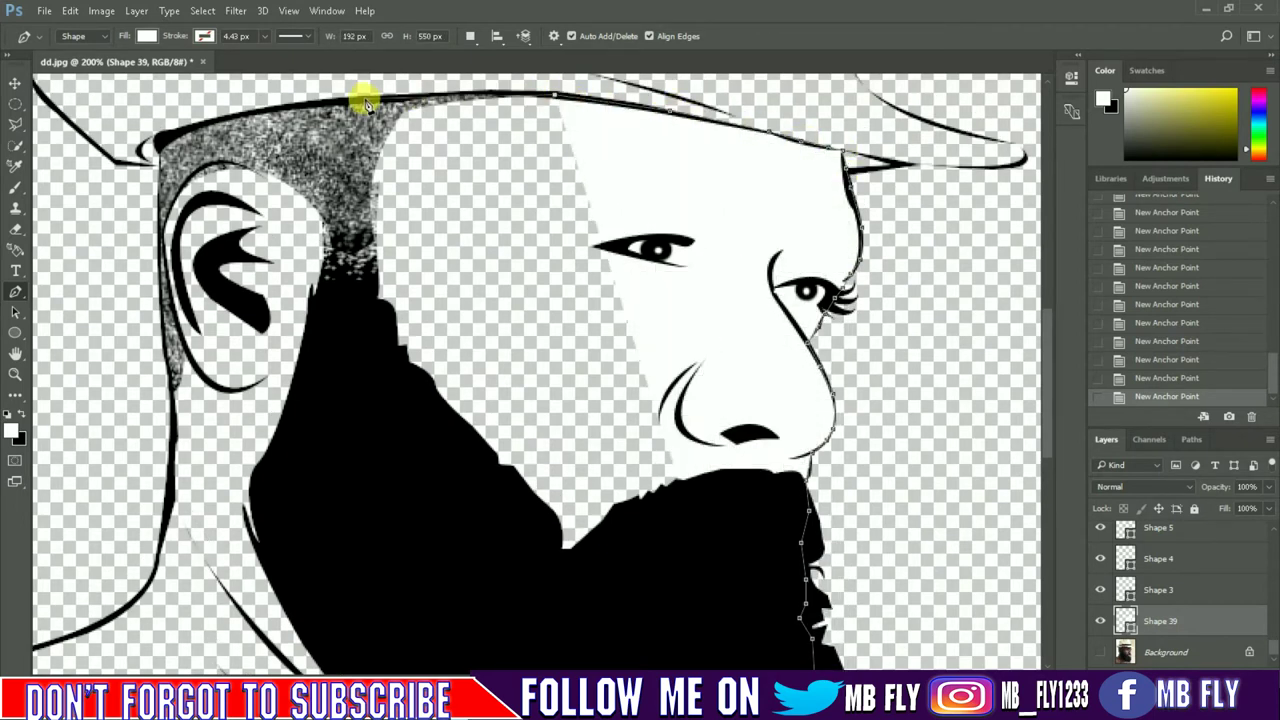
pyautogui.click(362, 100)
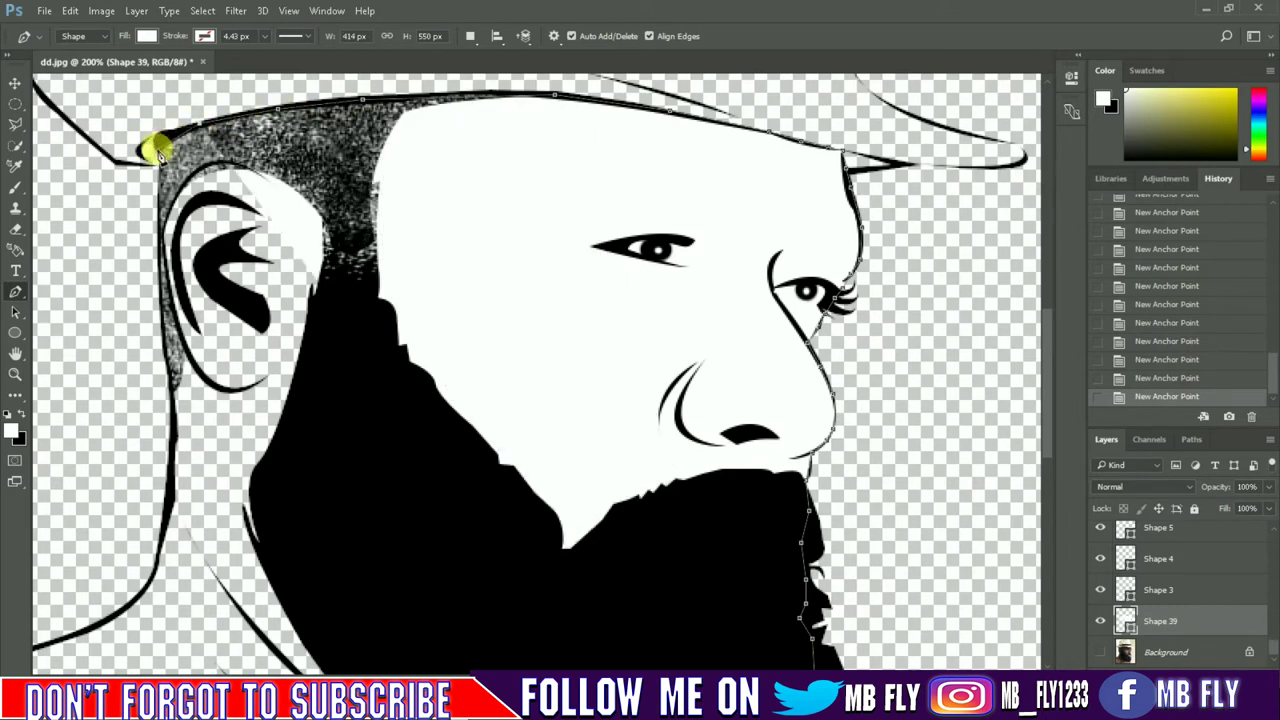
pyautogui.scroll(-2, 158, 250)
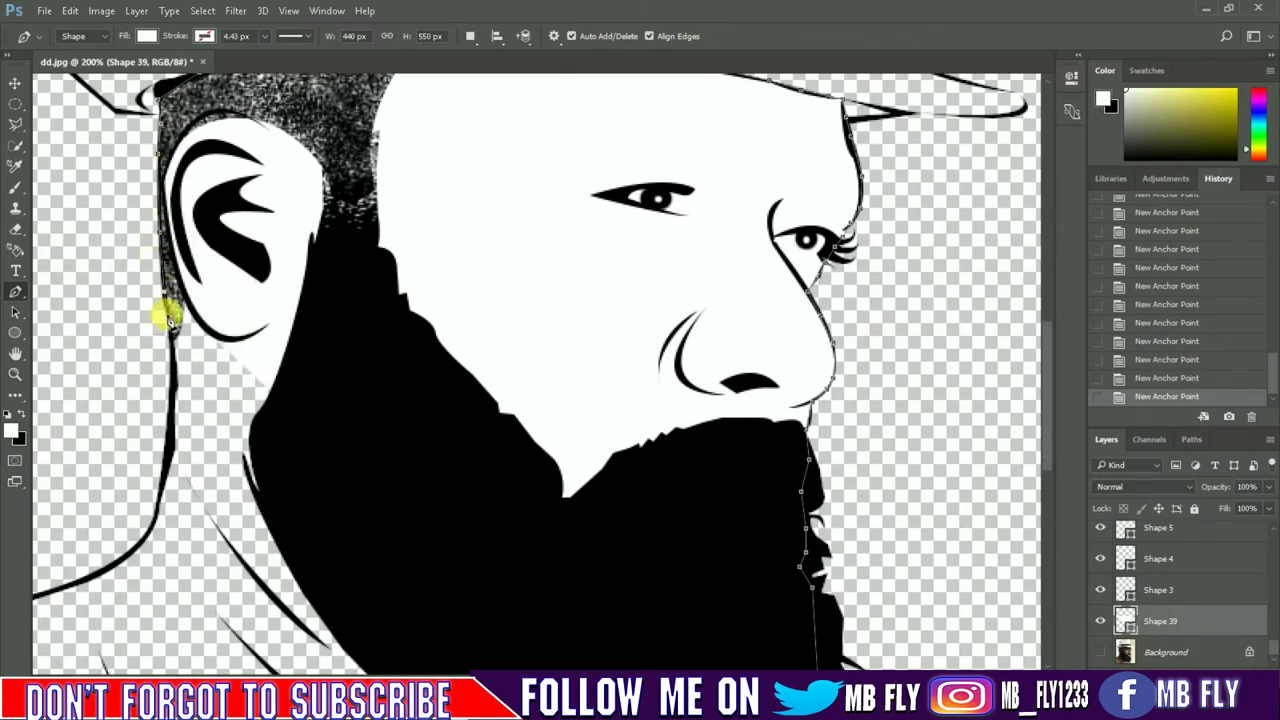
pyautogui.scroll(-5, 172, 365)
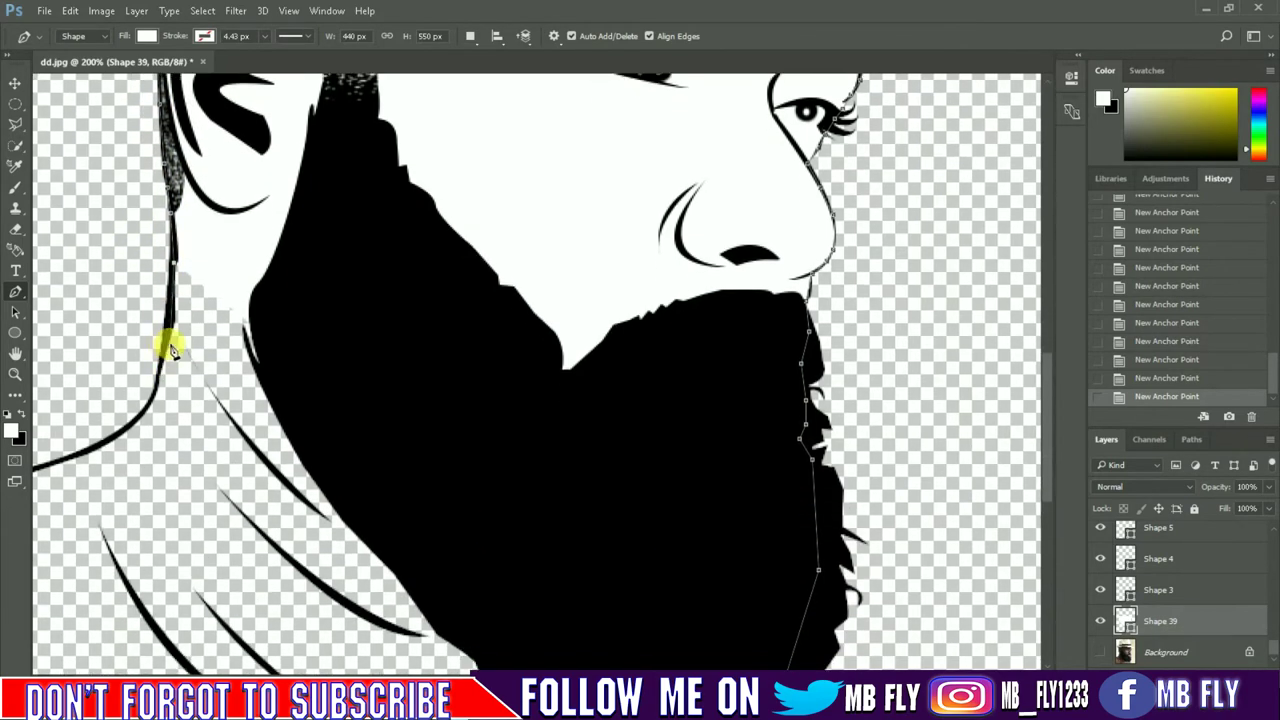
# Run the outline down the back of the neck, across the shoulders and bottom edge, closing it.
pyautogui.click(150, 401)
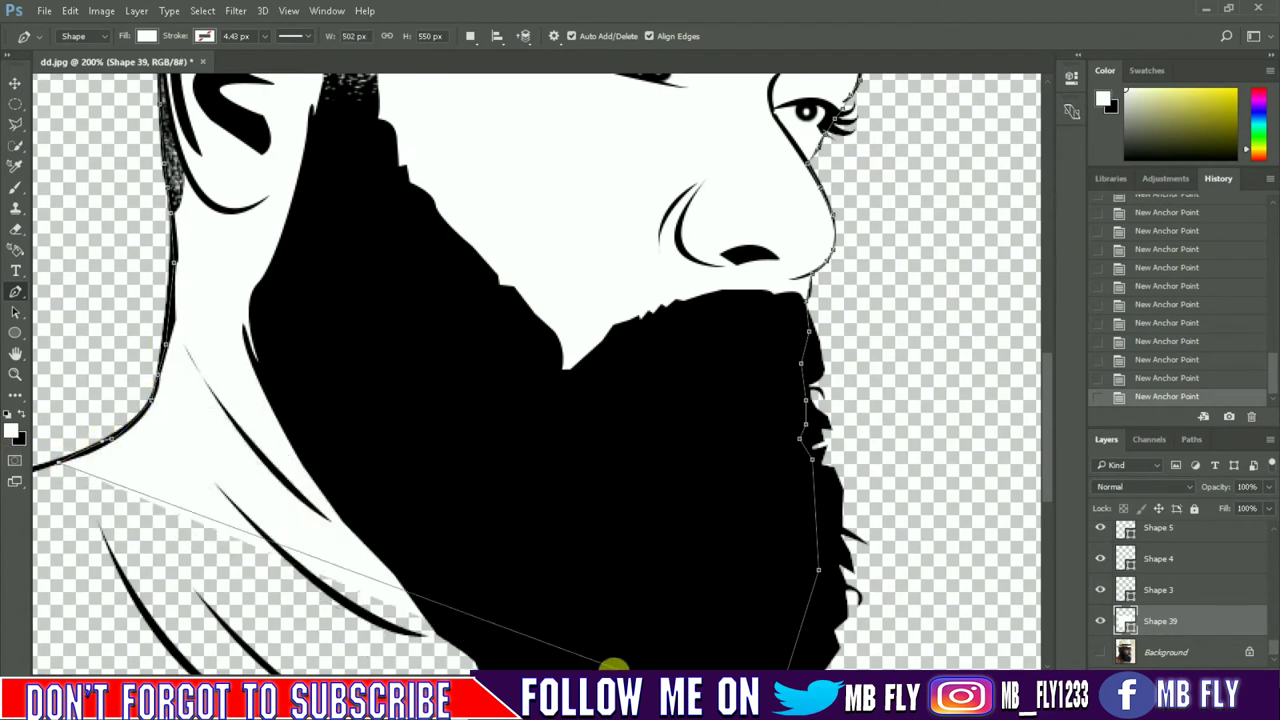
pyautogui.hscroll(-10, 510, 665)
pyautogui.hscroll(1, 510, 665)
pyautogui.click(243, 471)
pyautogui.scroll(-8, 246, 480)
pyautogui.click(199, 553)
pyautogui.click(292, 622)
pyautogui.click(768, 621)
pyautogui.hscroll(10, 768, 621)
pyautogui.click(810, 610)
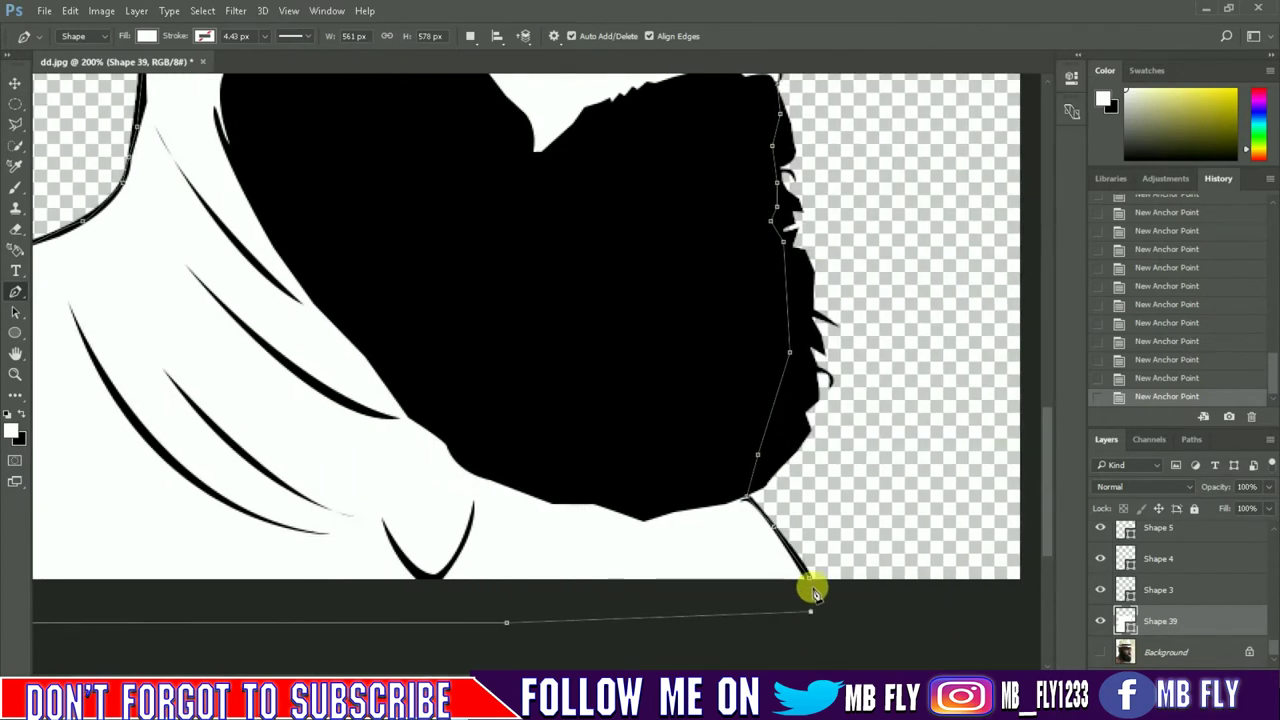
pyautogui.click(810, 585)
pyautogui.click(147, 36)
# Try several brown swatches and fill the skin shape with a darker medium brown.
pyautogui.click(172, 257)
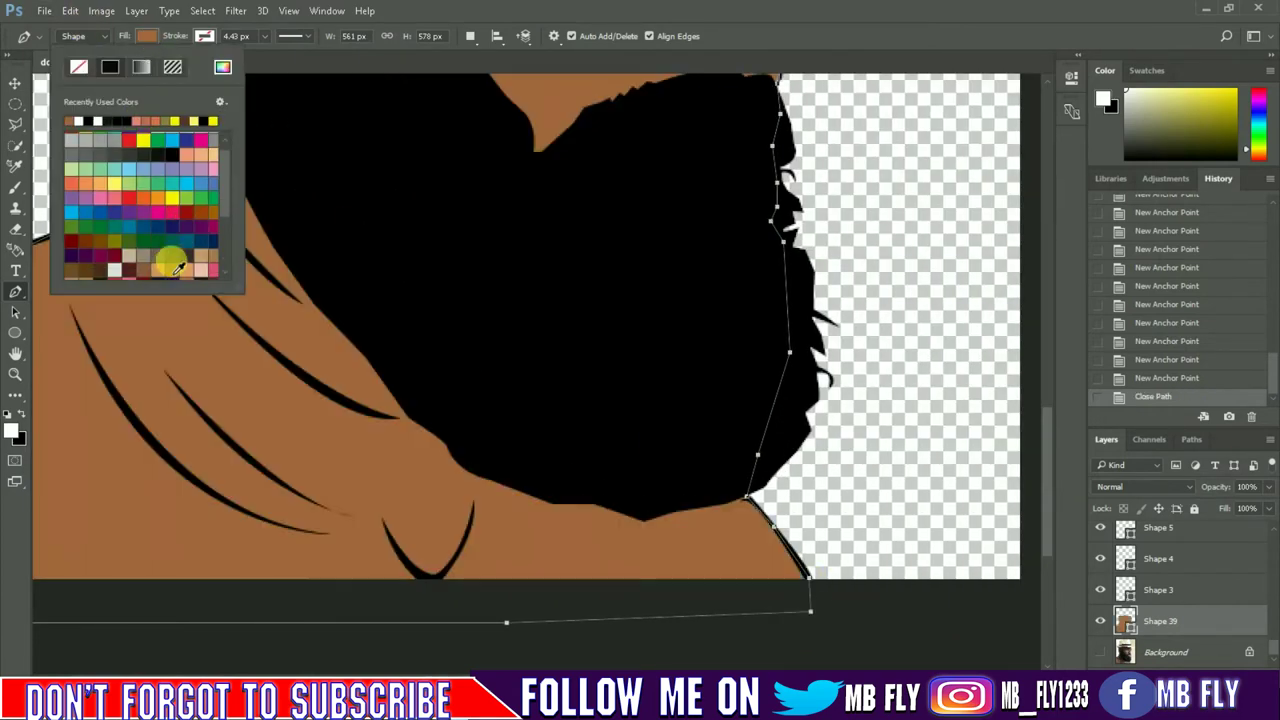
pyautogui.scroll(10, 391, 281)
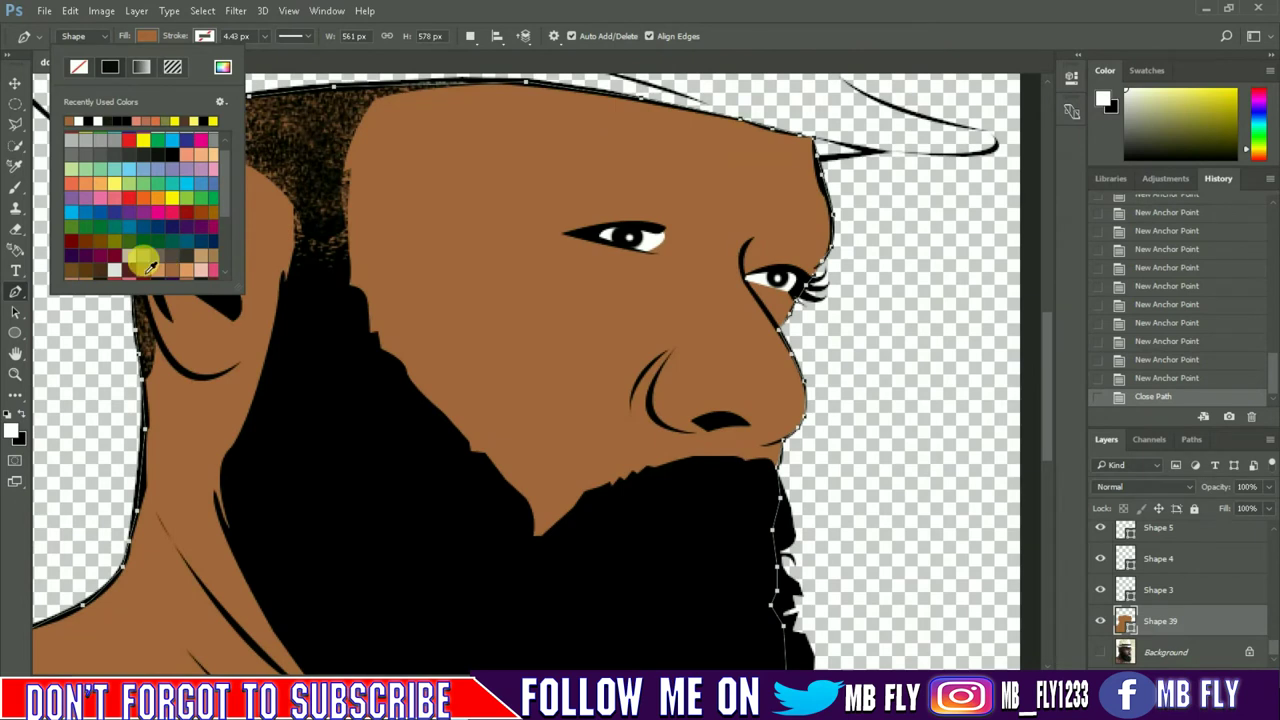
pyautogui.scroll(-4, 145, 258)
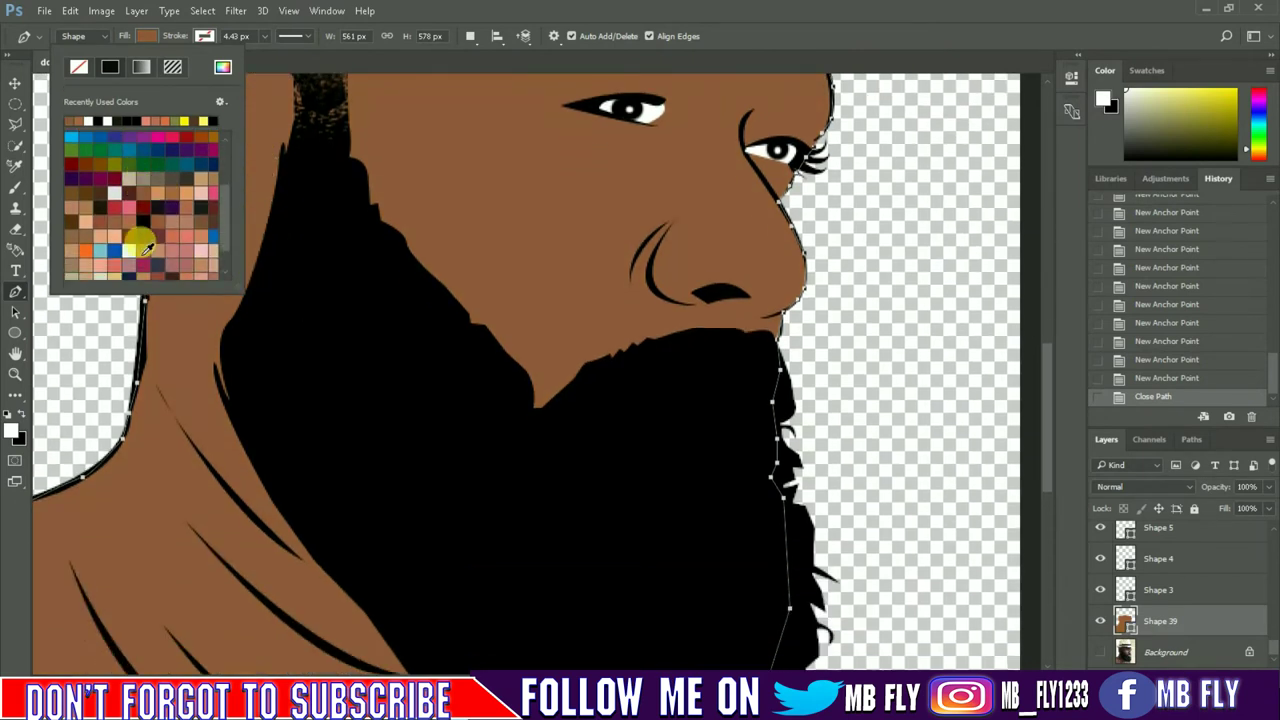
pyautogui.click(143, 248)
pyautogui.scroll(-5, 150, 250)
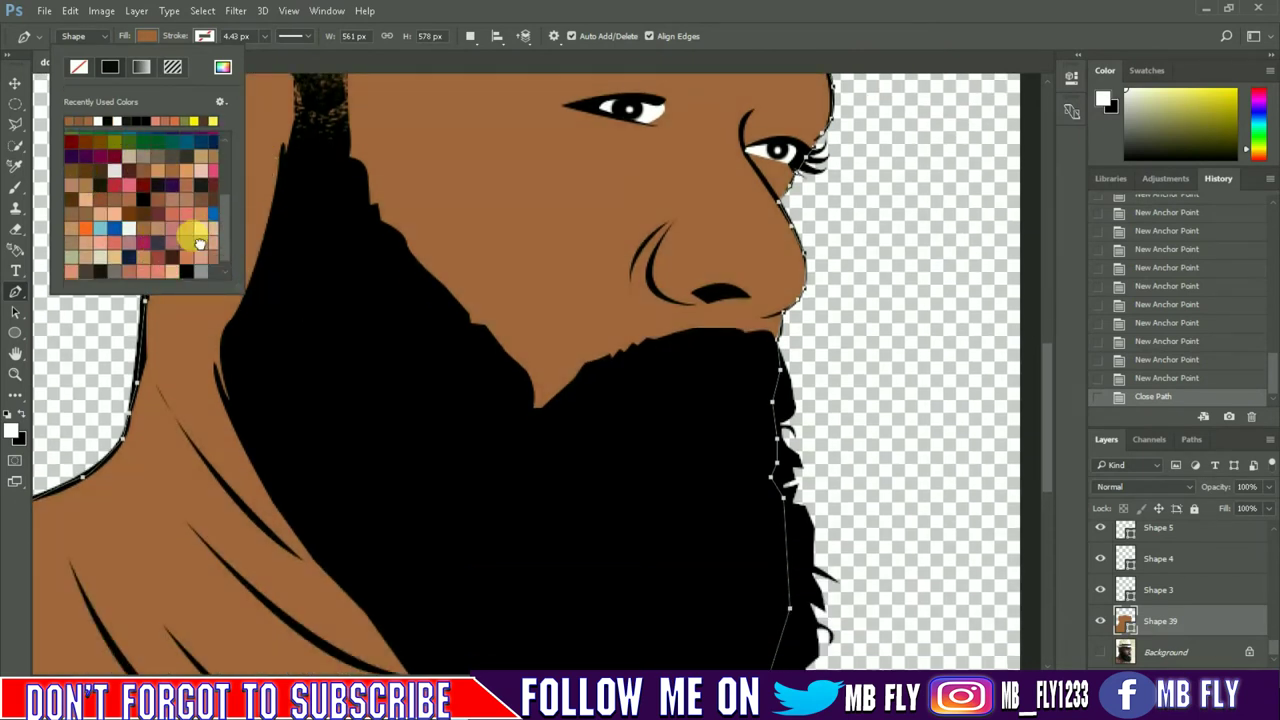
pyautogui.click(197, 242)
pyautogui.scroll(-2, 193, 241)
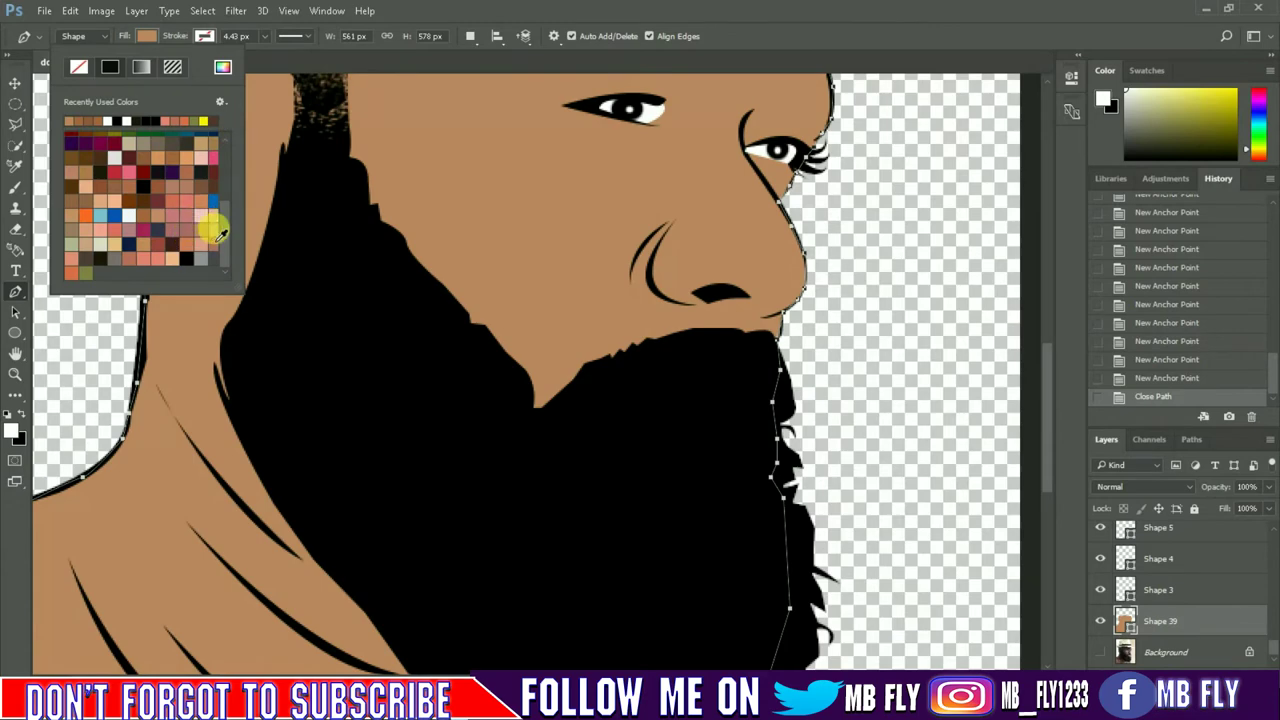
pyautogui.click(218, 233)
pyautogui.moveTo(243, 292); pyautogui.dragTo(350, 380)
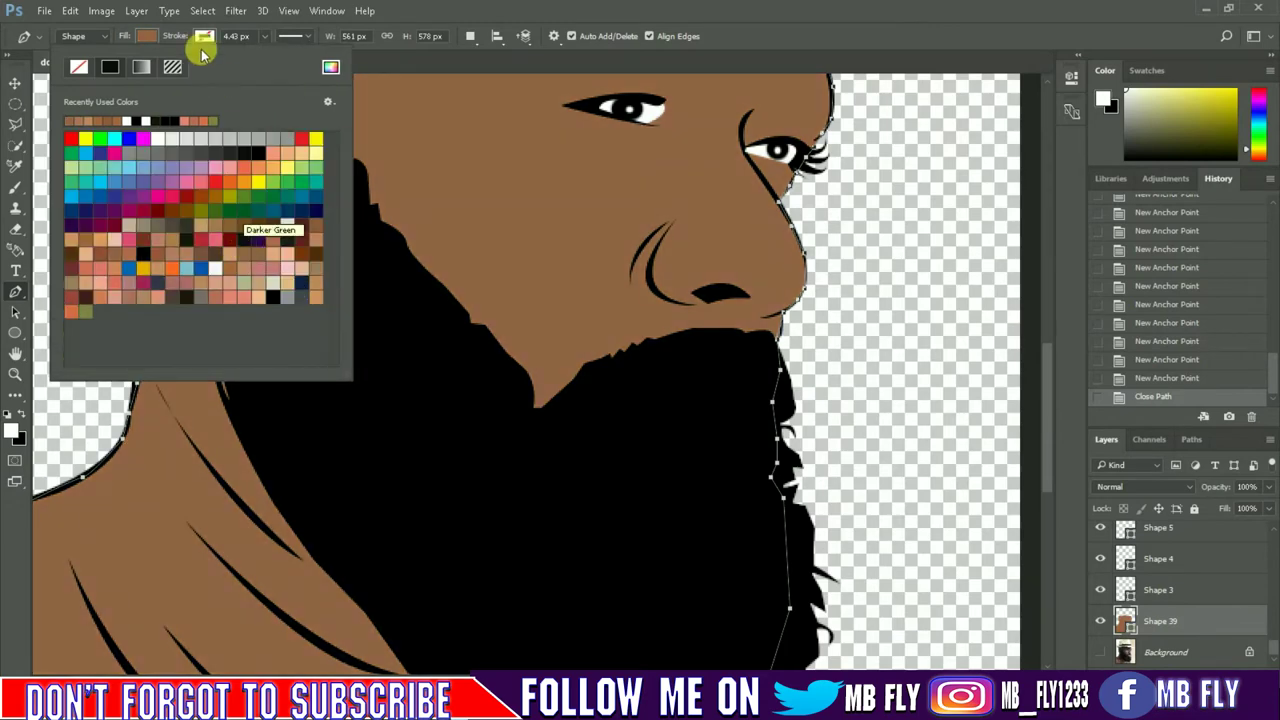
pyautogui.click(400, 134)
pyautogui.hotkey('ctrl', '-')
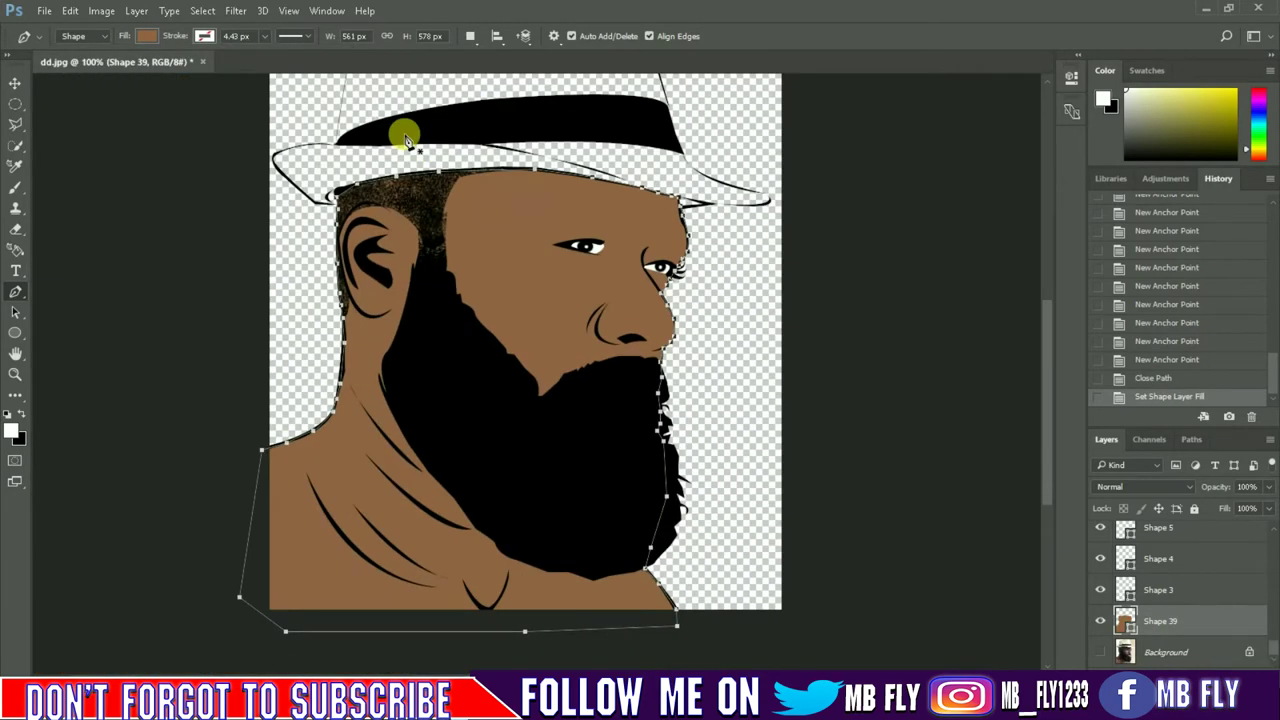
# With the photo visible, trace the lower lip outline with the Pen tool and close it into a shape.
pyautogui.scroll(3, 1108, 540)
pyautogui.scroll(3, 1148, 603)
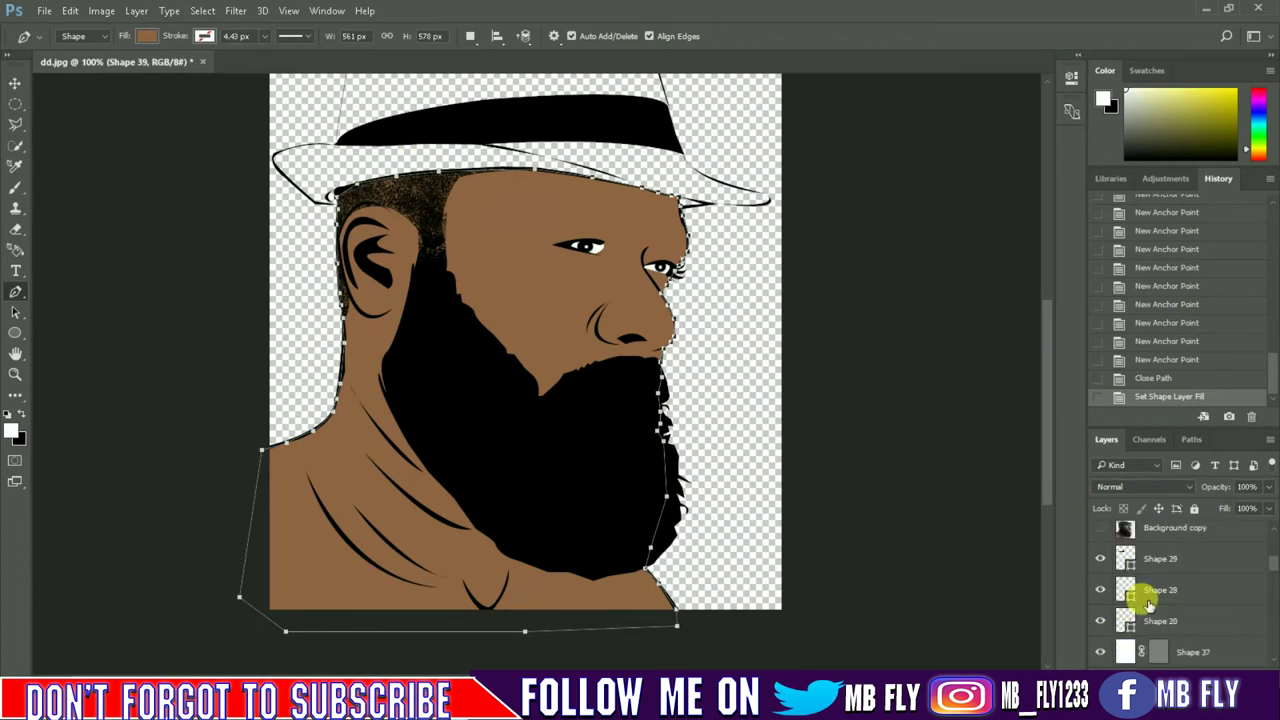
pyautogui.click(1100, 528)
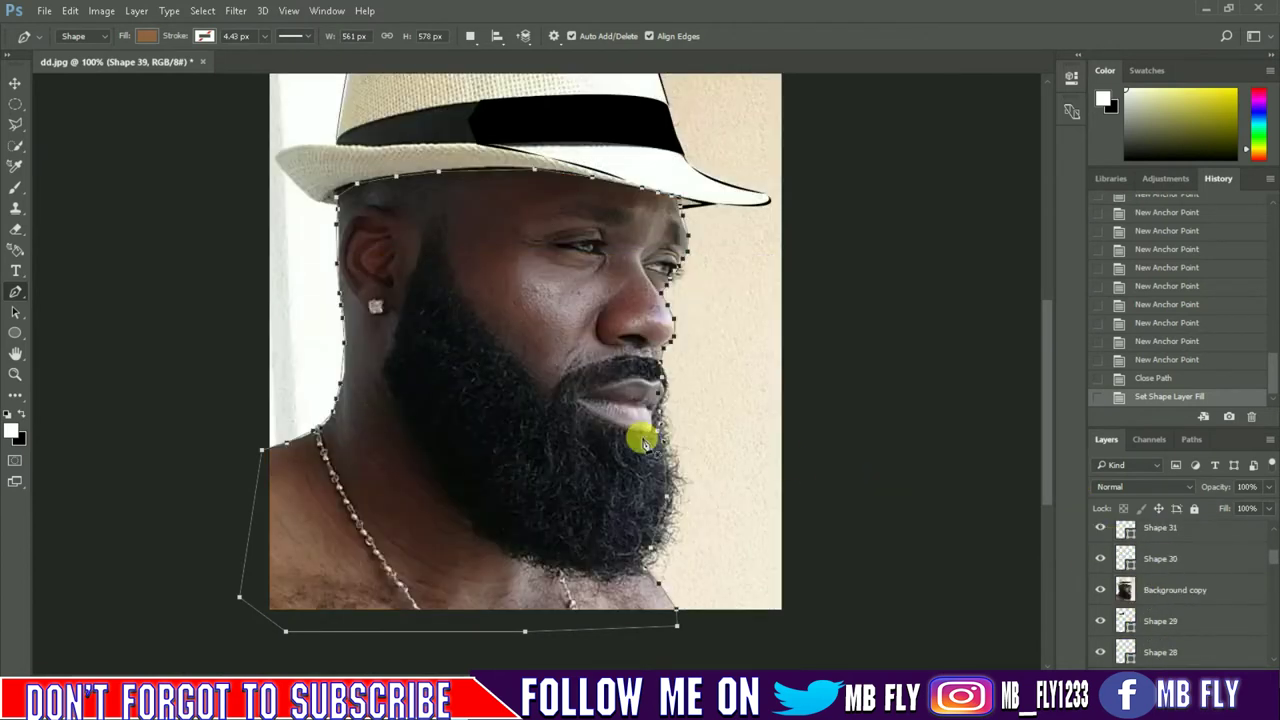
pyautogui.click(575, 402)
pyautogui.click(650, 381)
pyautogui.click(662, 401)
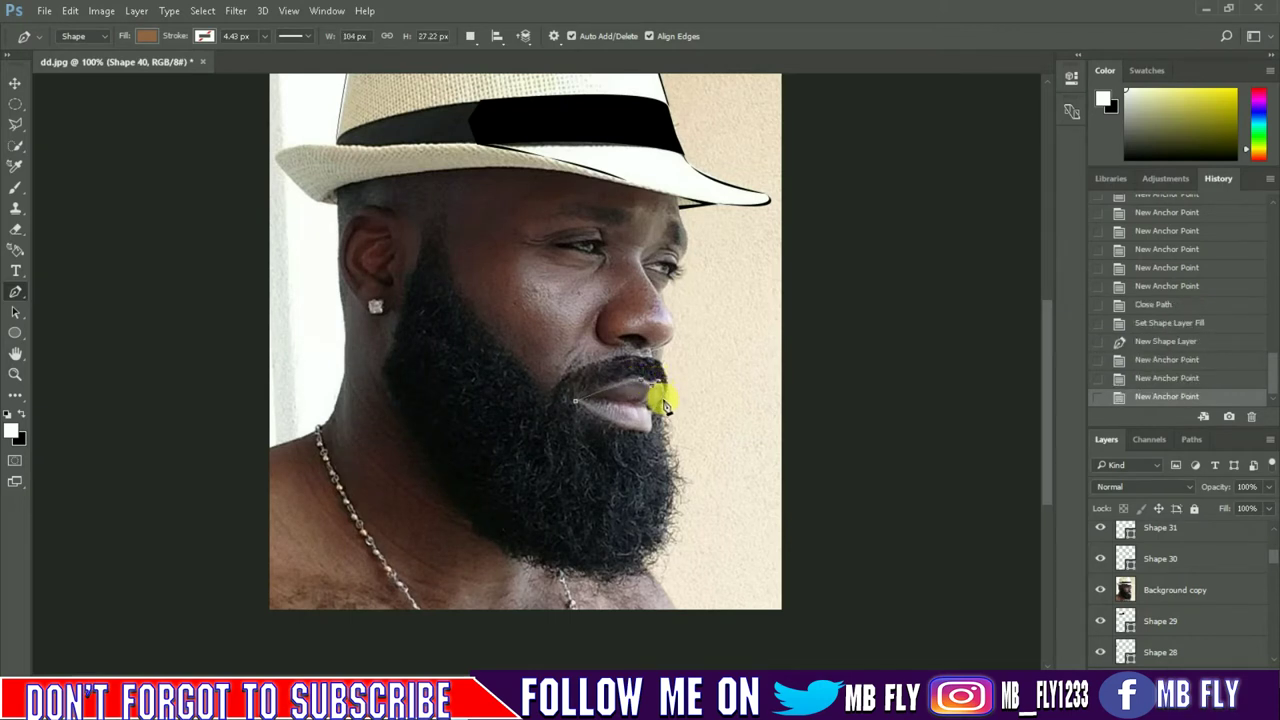
pyautogui.click(637, 430)
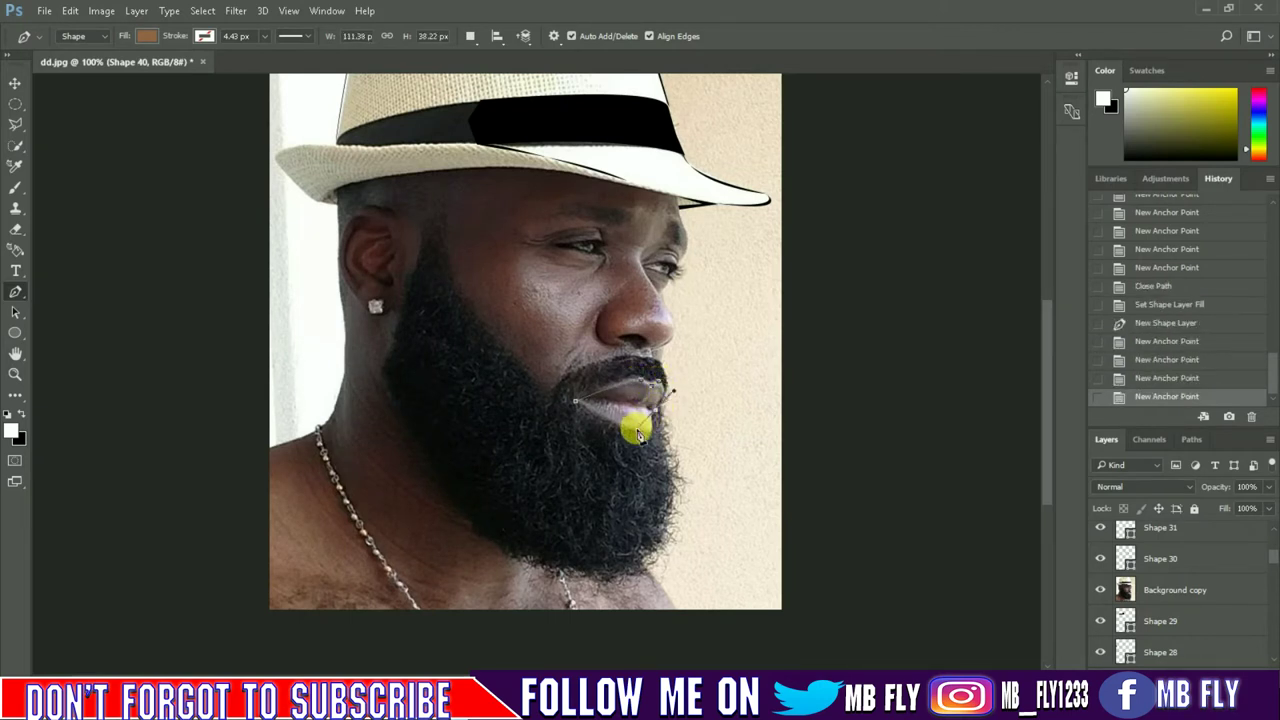
pyautogui.keyDown('alt'); pyautogui.click(651, 417); pyautogui.keyUp('alt')
pyautogui.click(650, 423)
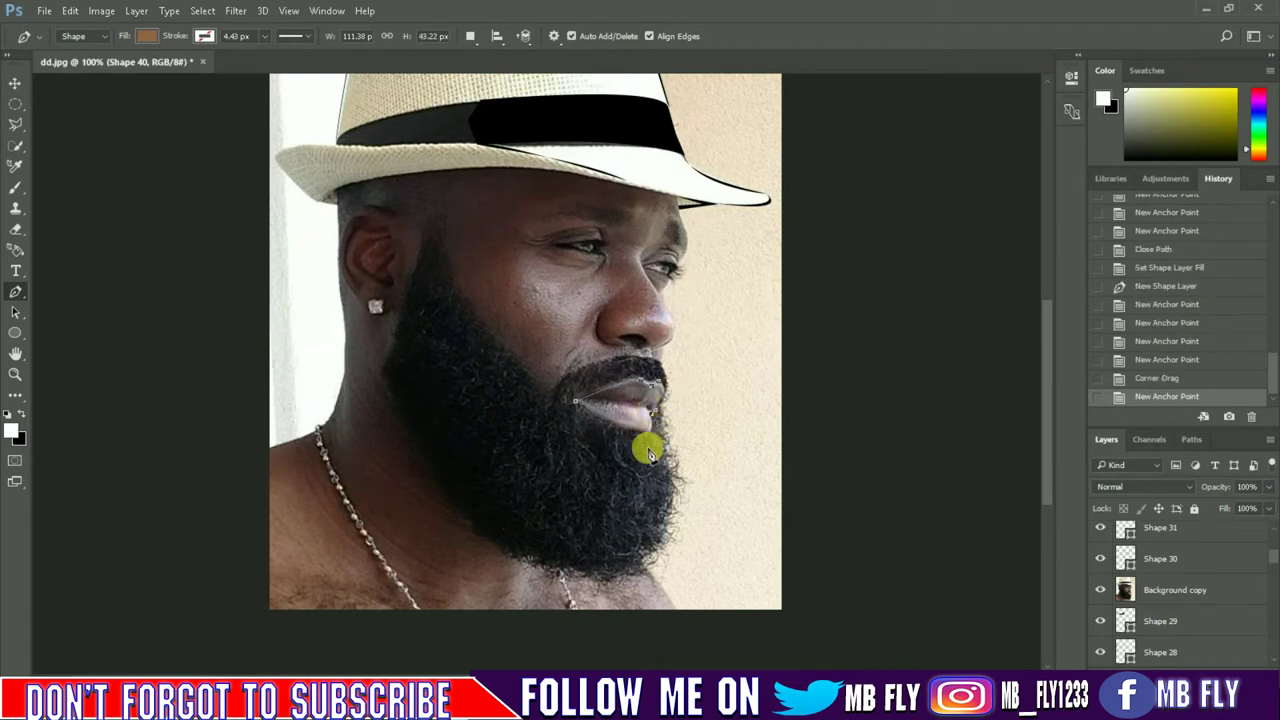
pyautogui.click(636, 436)
pyautogui.click(572, 410)
pyautogui.click(576, 403)
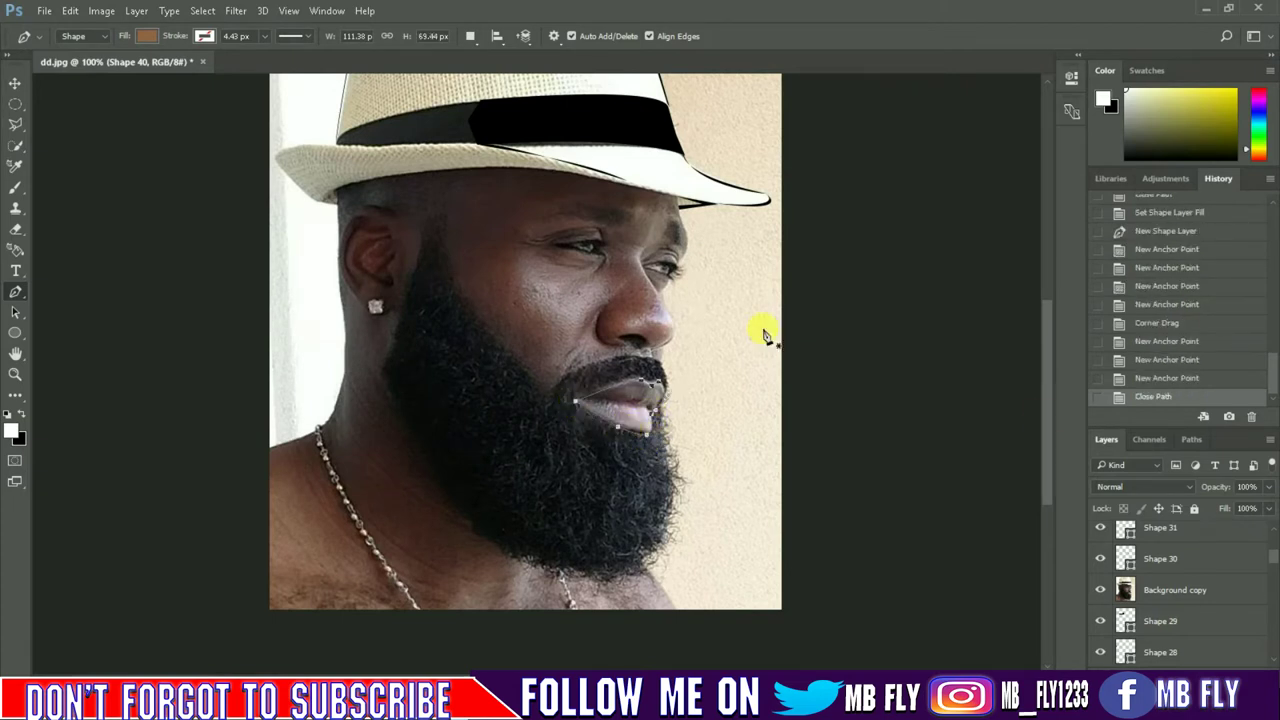
pyautogui.click(1100, 590)
# Fill the lip shape with a reddish colour from the Fill swatches.
pyautogui.click(143, 37)
pyautogui.scroll(2, 1150, 580)
pyautogui.scroll(3, 1130, 565)
pyautogui.click(88, 121)
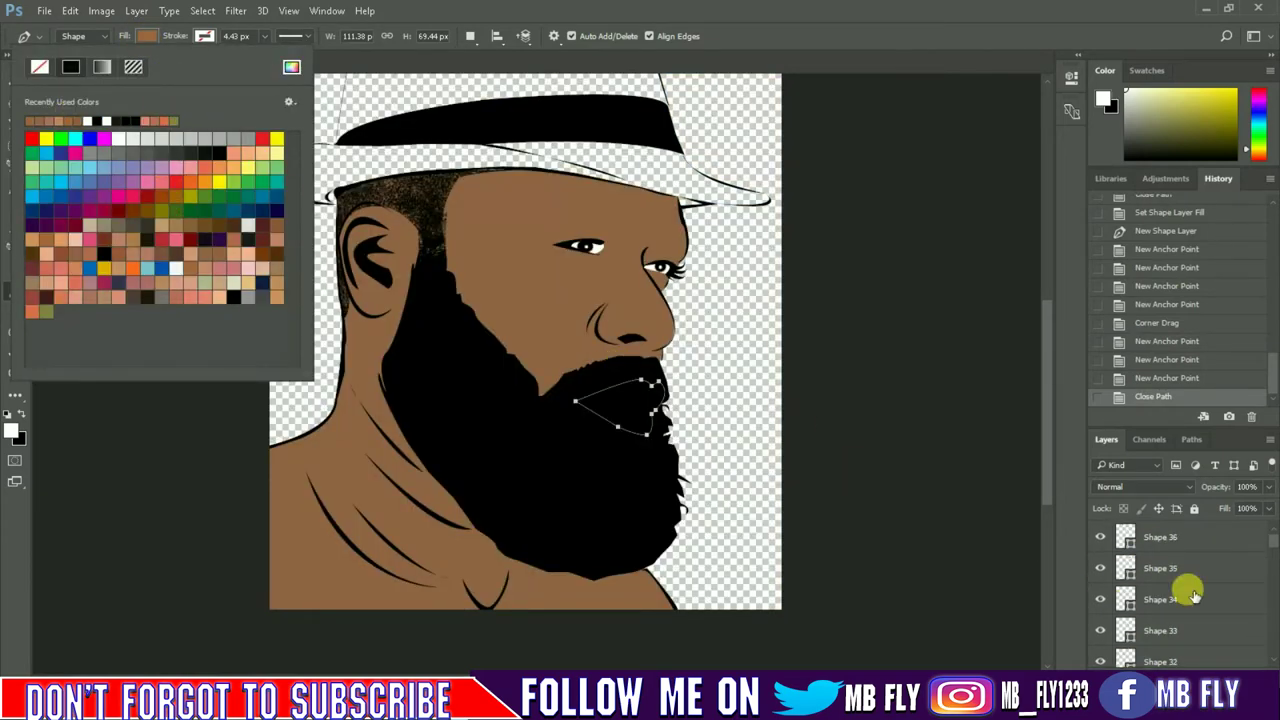
pyautogui.click(1186, 591)
pyautogui.scroll(-3, 1180, 560)
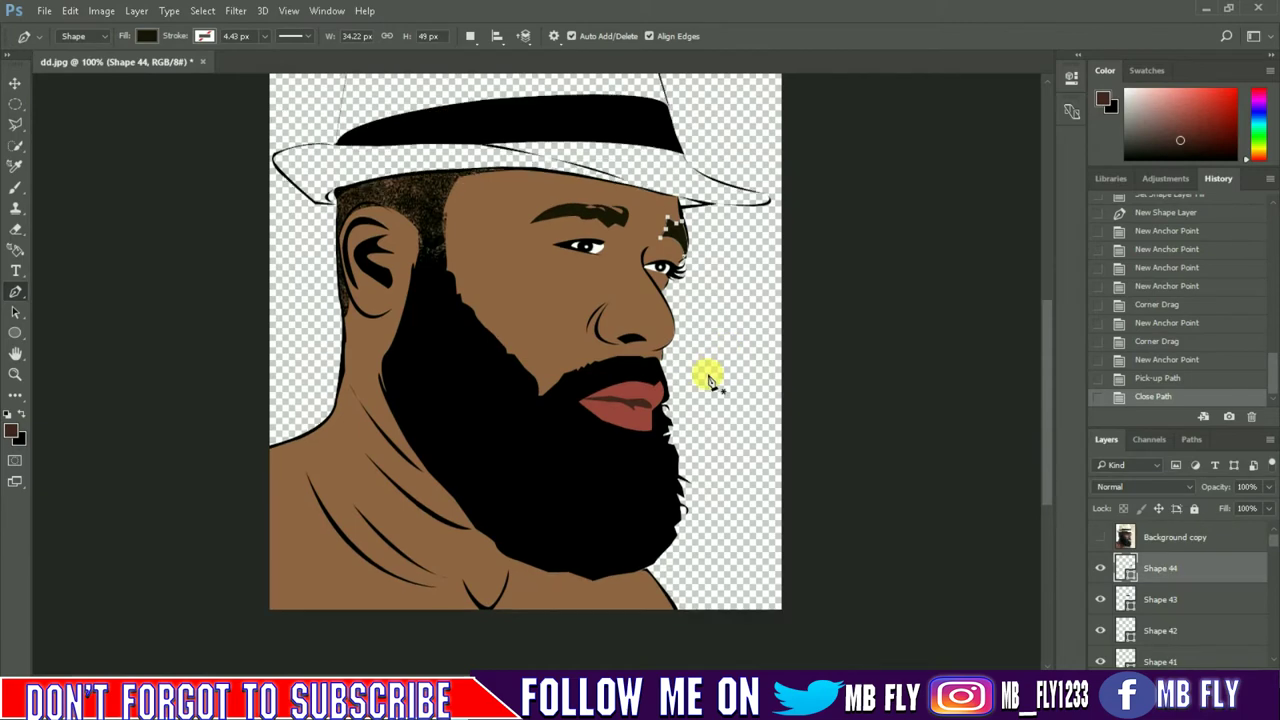
pyautogui.scroll(-10, 1183, 588)
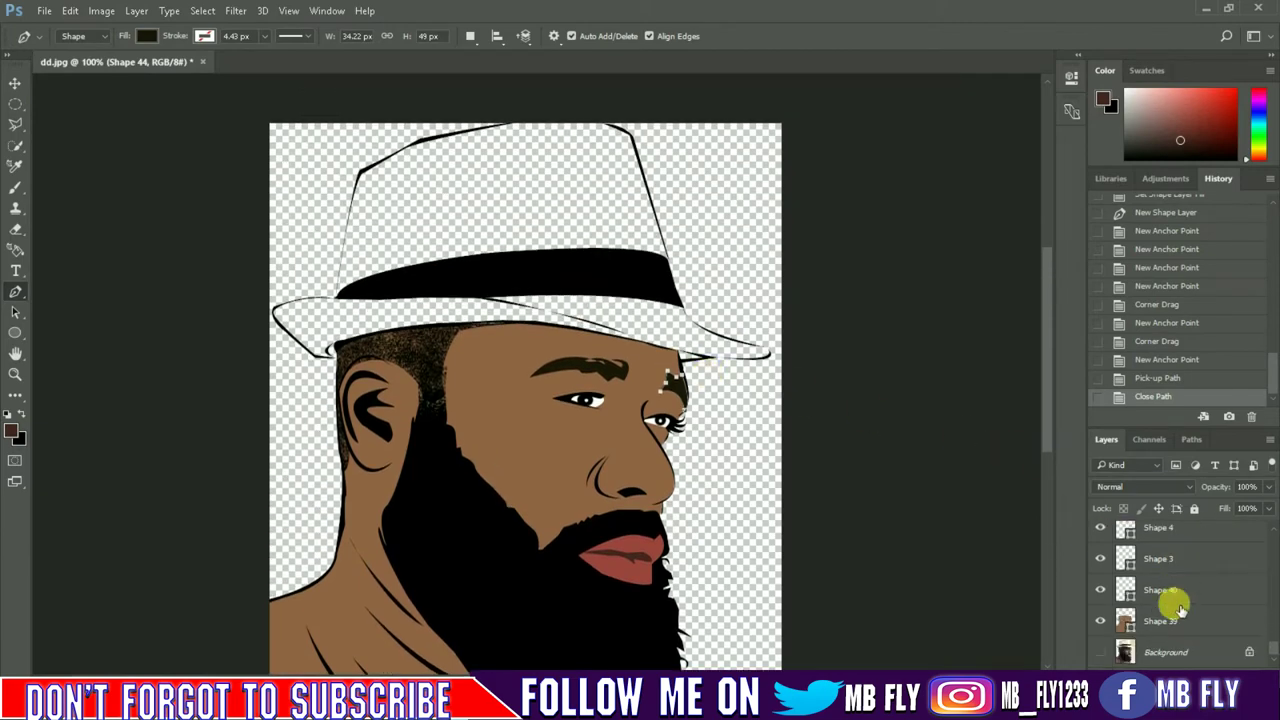
# From Shape 39 at 200% zoom, trace the left brim and left side of the crown.
pyautogui.click(1160, 621)
pyautogui.hotkey('ctrl', '+')
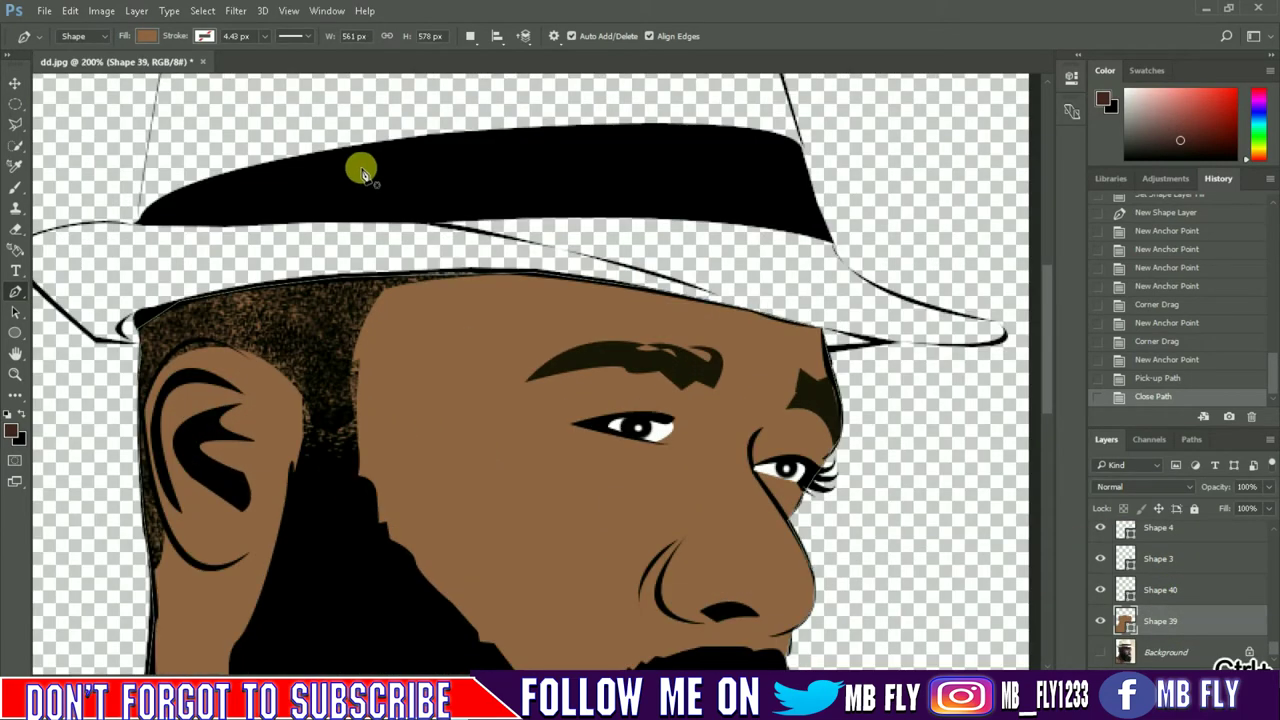
pyautogui.click(110, 348)
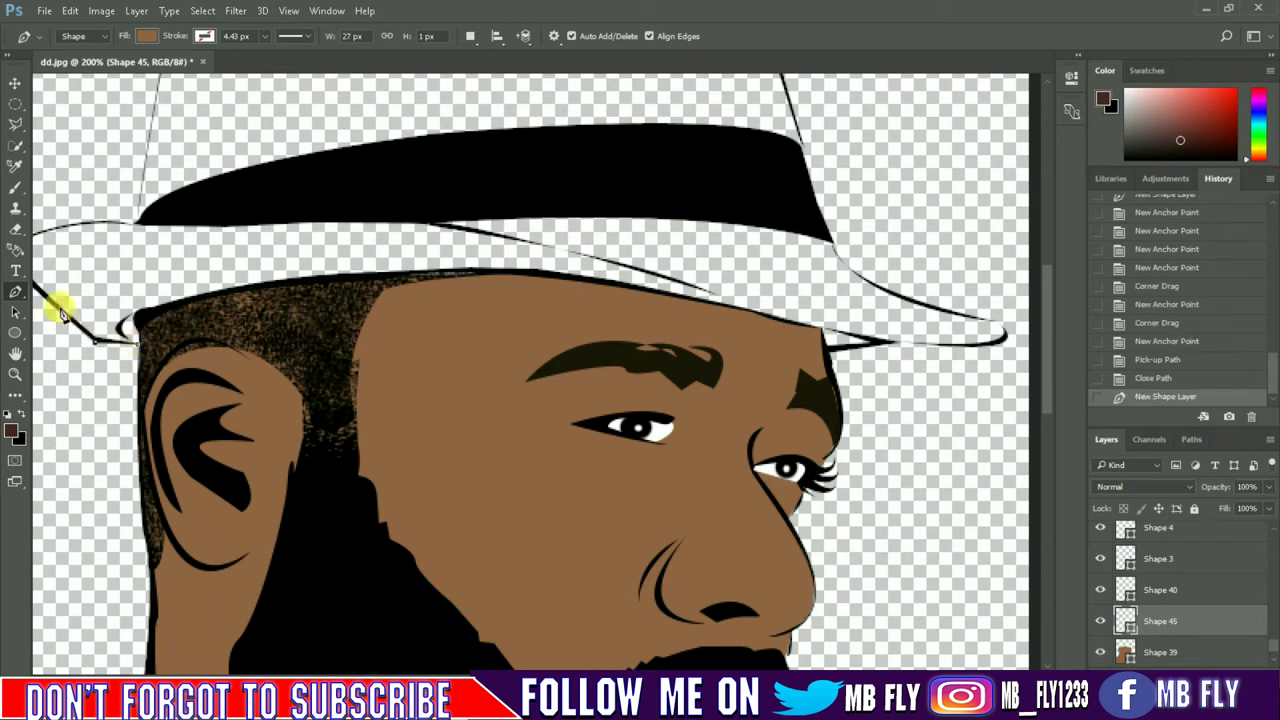
pyautogui.click(72, 330)
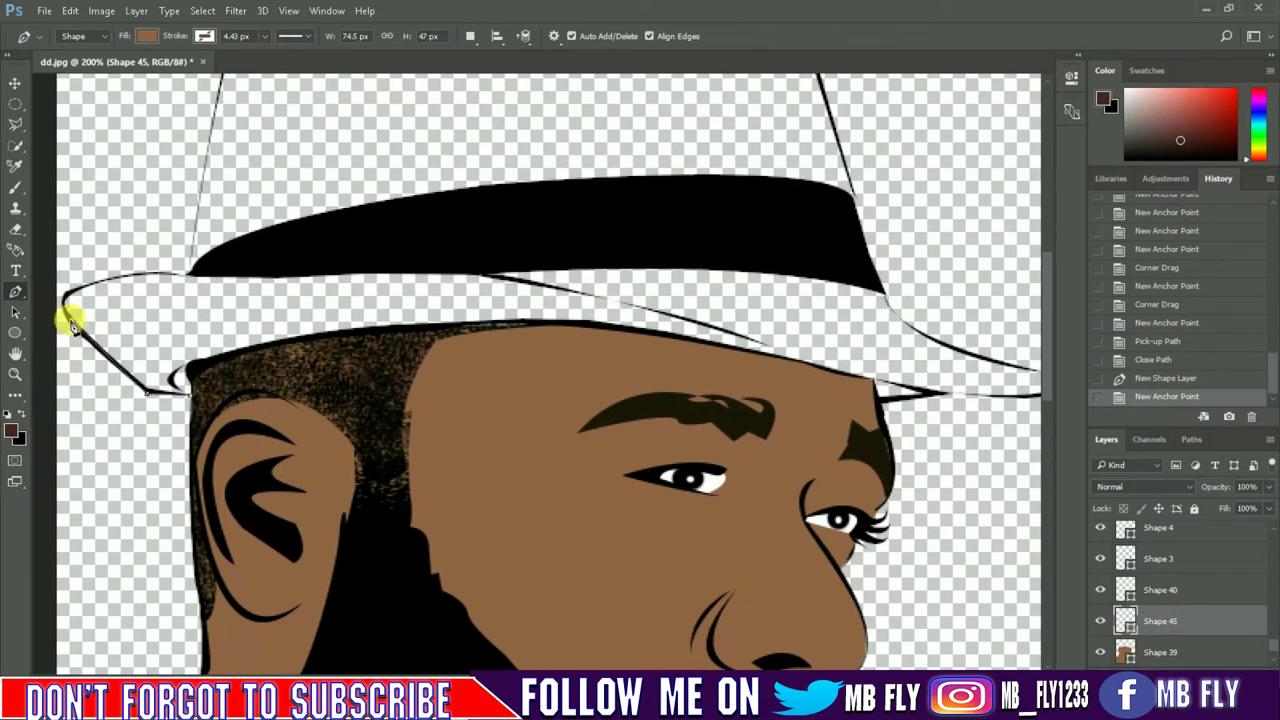
pyautogui.click(70, 297)
pyautogui.click(88, 289)
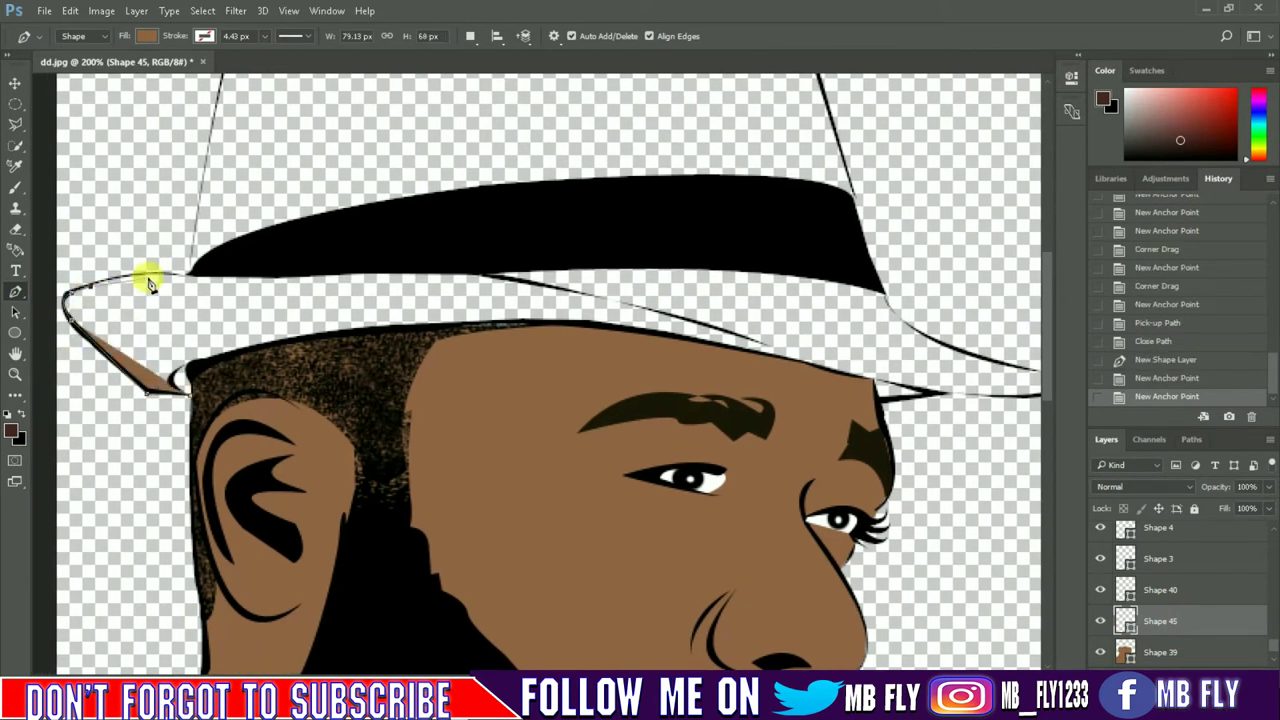
pyautogui.click(186, 278)
pyautogui.moveTo(185, 270); pyautogui.dragTo(261, 297)
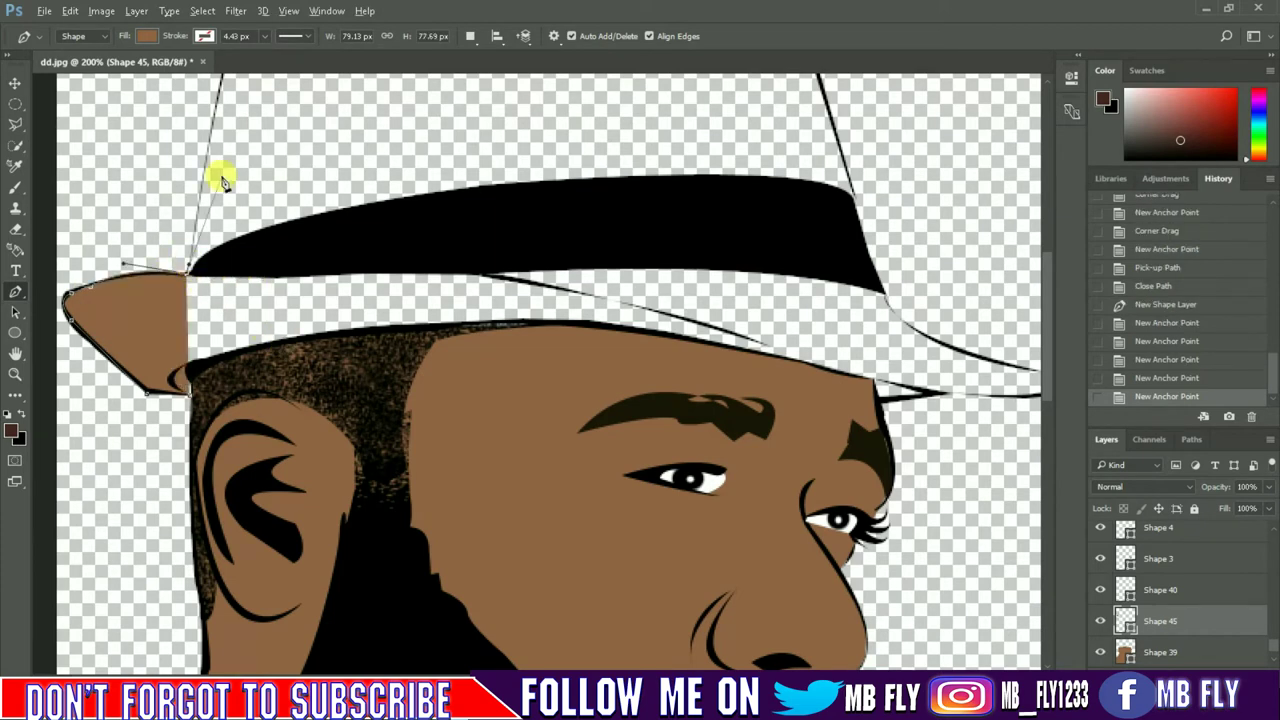
pyautogui.moveTo(204, 227); pyautogui.dragTo(221, 175)
pyautogui.click(221, 167)
pyautogui.click(237, 109)
# Trace across the crown top and down the right side to the brim edge.
pyautogui.scroll(2, 290, 150)
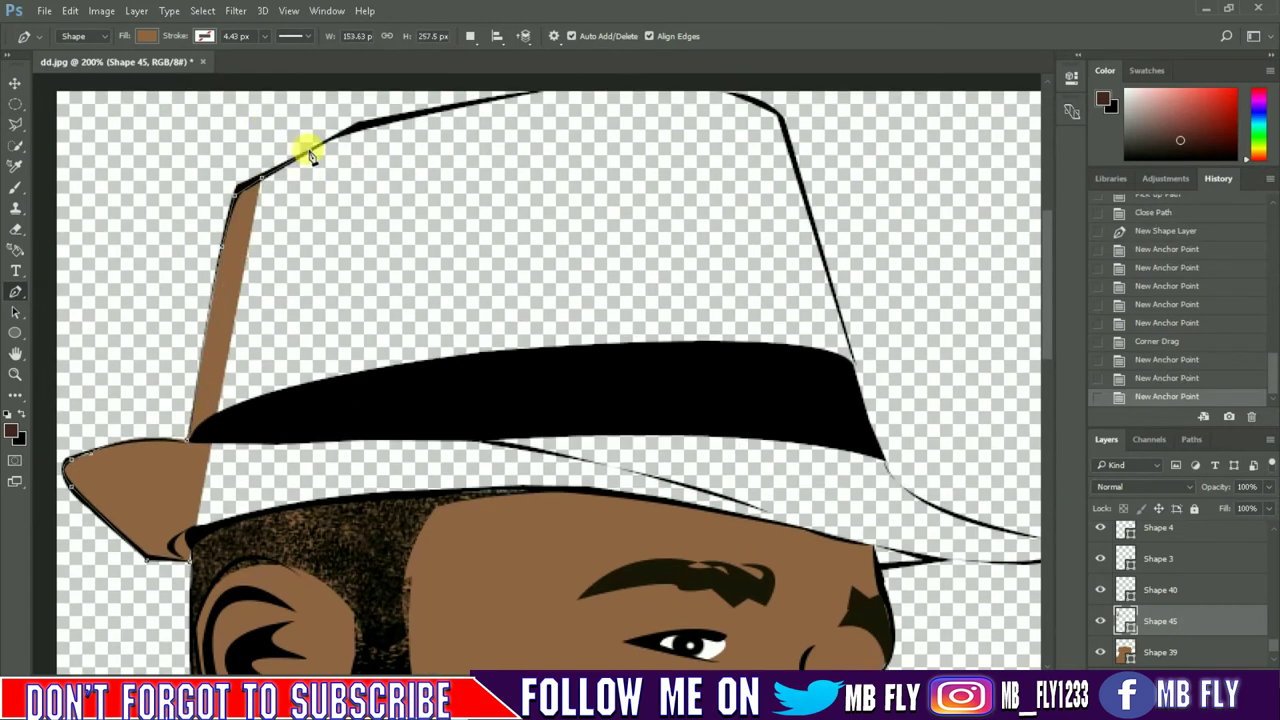
pyautogui.click(310, 150)
pyautogui.click(350, 128)
pyautogui.click(388, 118)
pyautogui.click(432, 108)
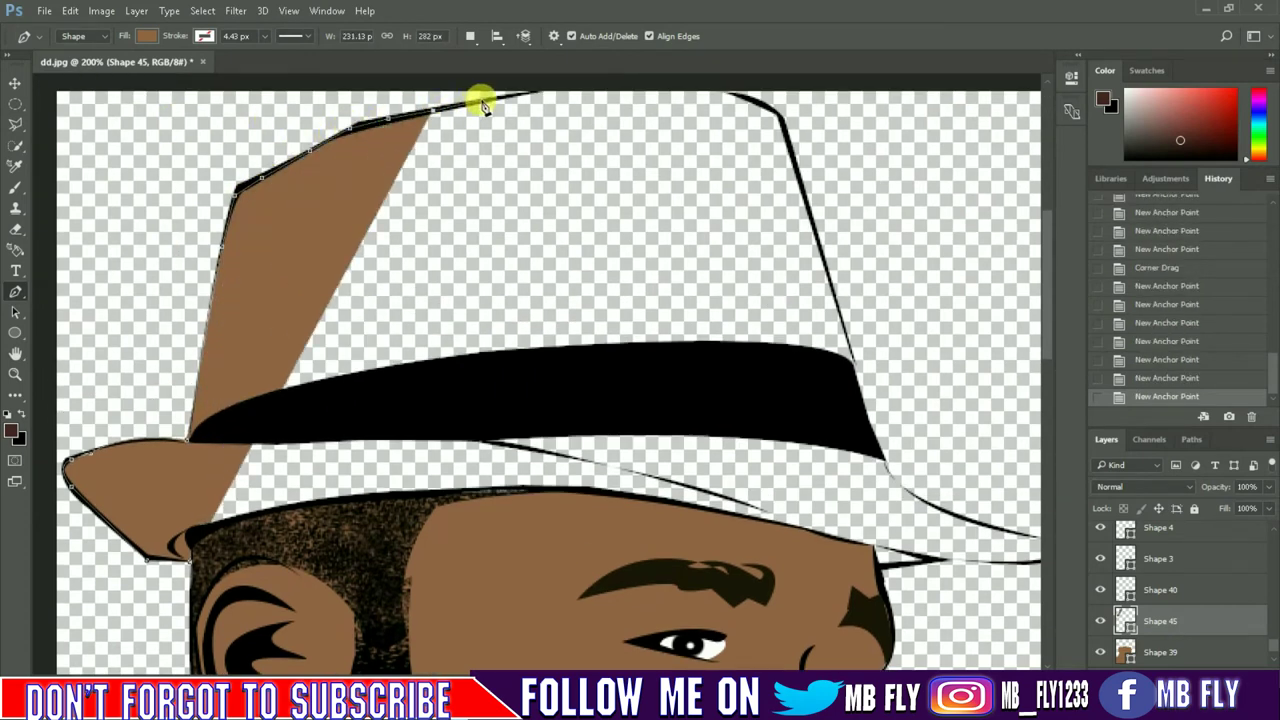
pyautogui.click(483, 101)
pyautogui.click(554, 88)
pyautogui.click(722, 88)
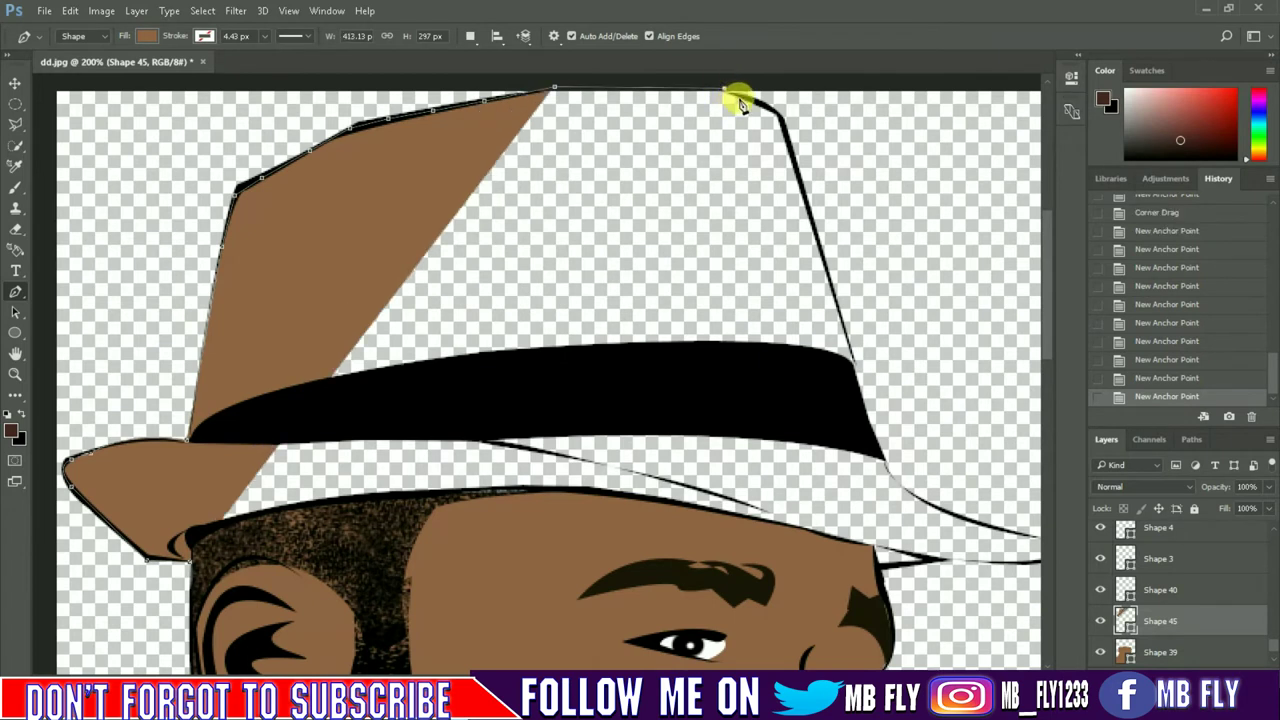
pyautogui.click(748, 99)
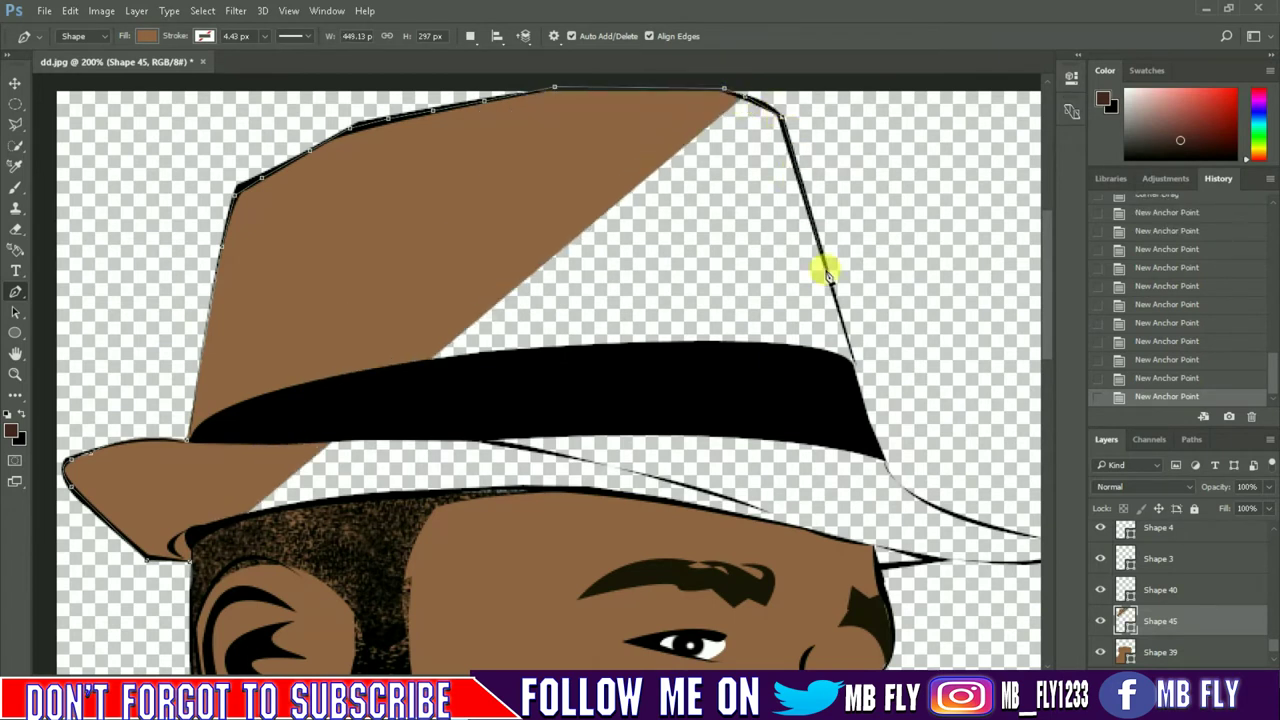
pyautogui.click(855, 366)
pyautogui.click(865, 420)
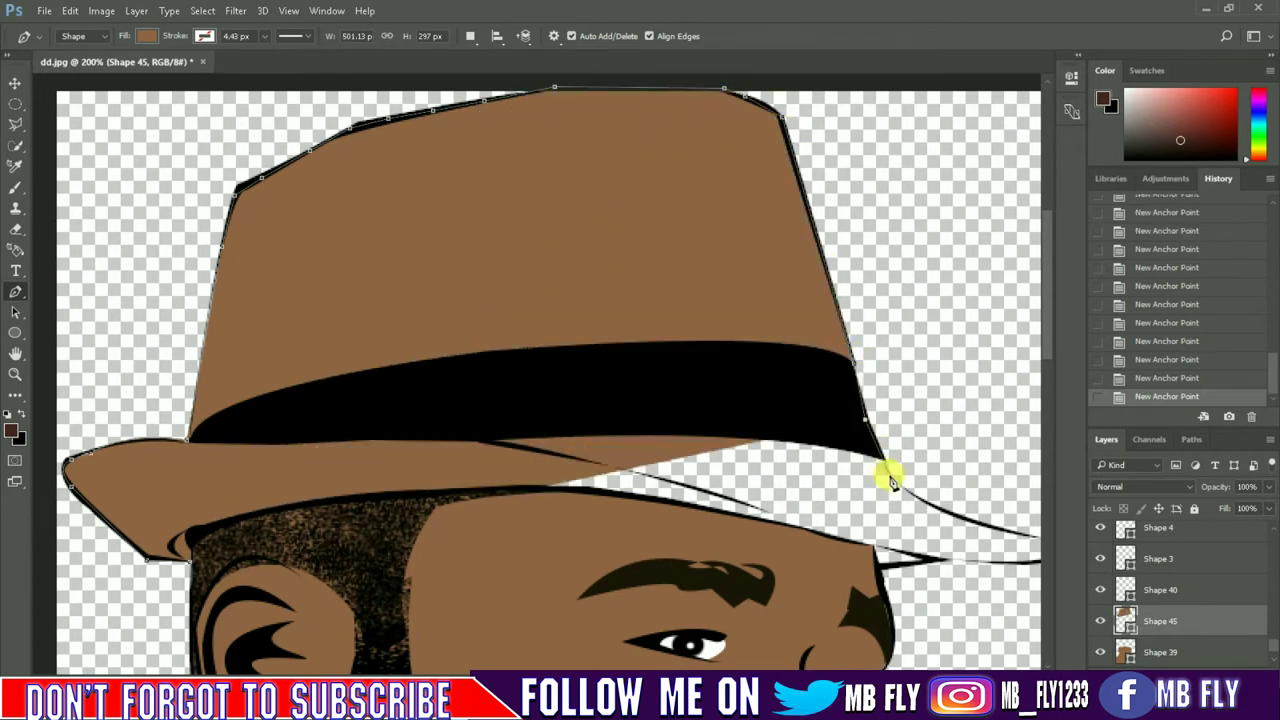
pyautogui.click(884, 464)
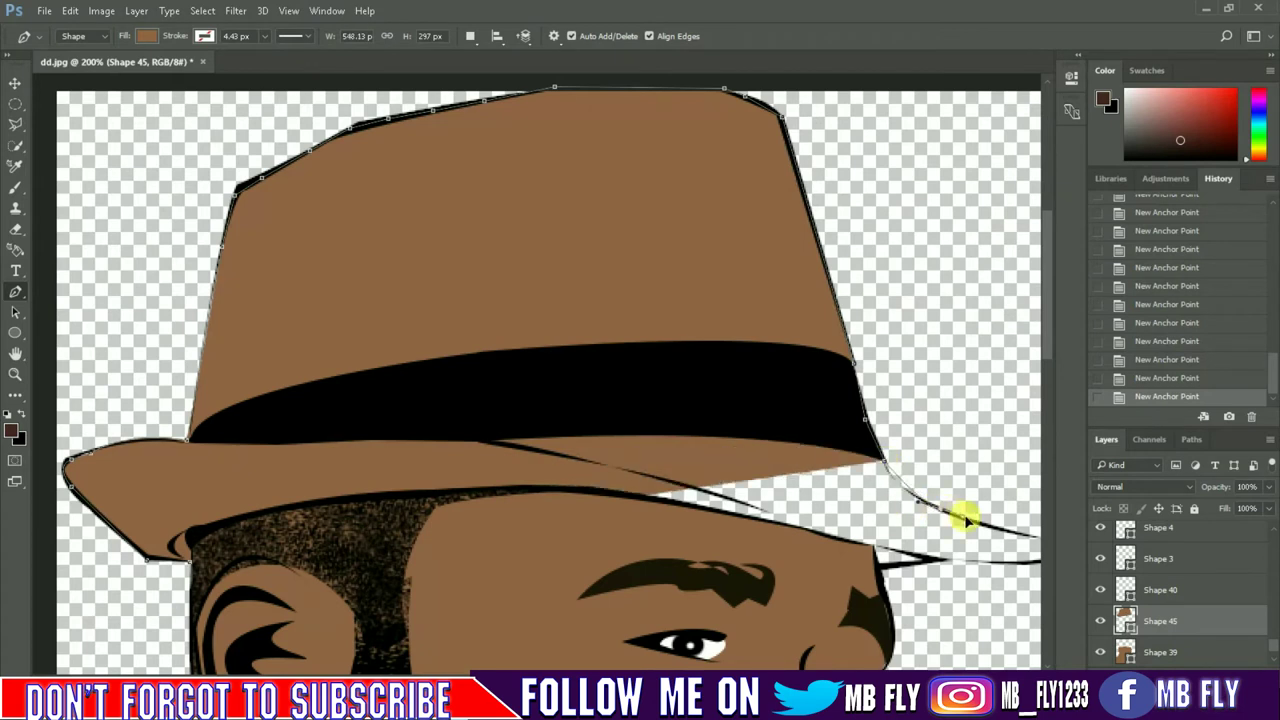
pyautogui.click(985, 527)
# Trace around the right brim tip and along the brim's lower edge.
pyautogui.moveTo(766, 606); pyautogui.dragTo(542, 606)
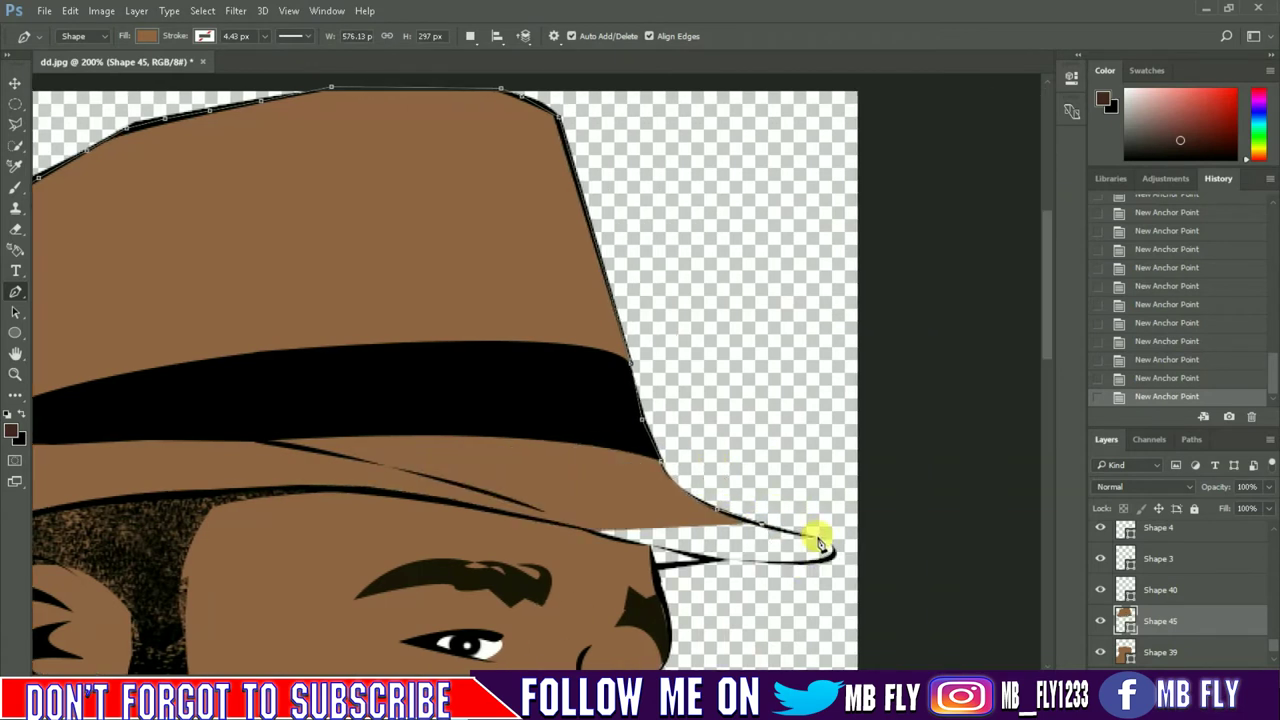
pyautogui.click(828, 547)
pyautogui.click(772, 563)
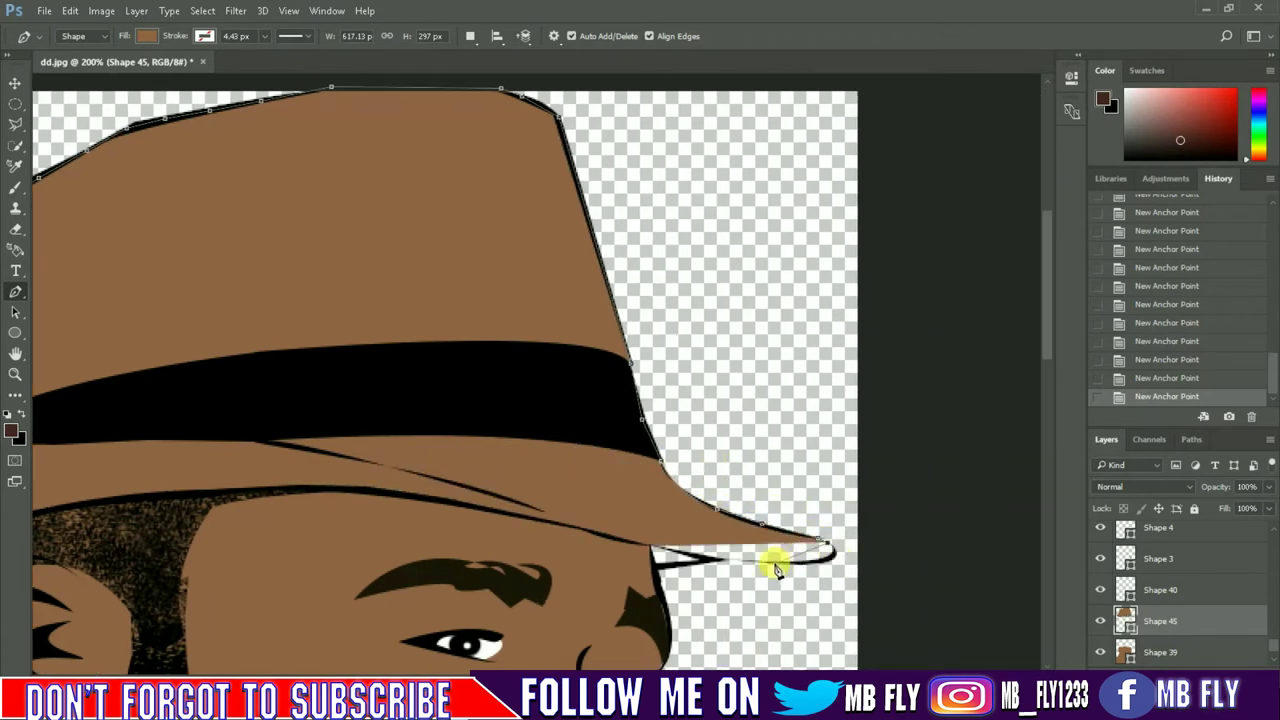
pyautogui.click(719, 564)
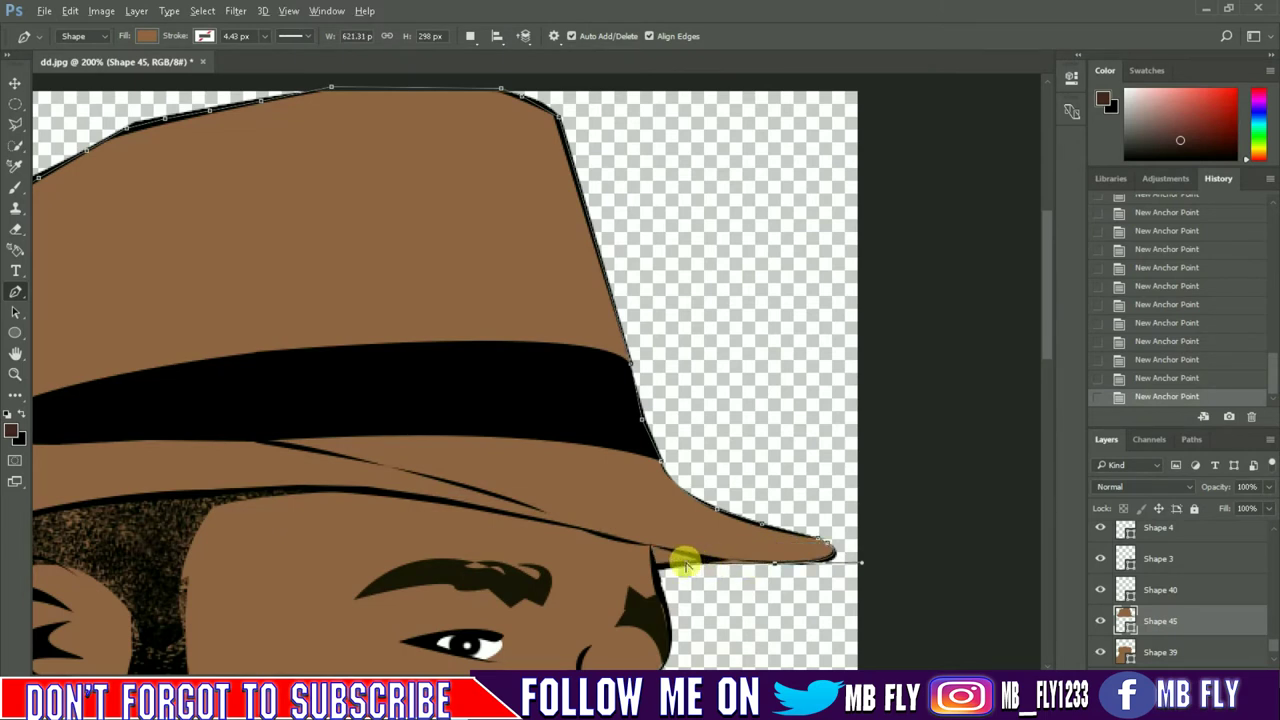
pyautogui.keyDown('alt'); pyautogui.click(719, 564); pyautogui.keyUp('alt')
pyautogui.click(656, 564)
pyautogui.click(650, 547)
pyautogui.click(613, 537)
pyautogui.click(551, 523)
pyautogui.click(463, 505)
# Finish the left brim underside and close the hat outline into a shape.
pyautogui.hscroll(-5, 540, 380)
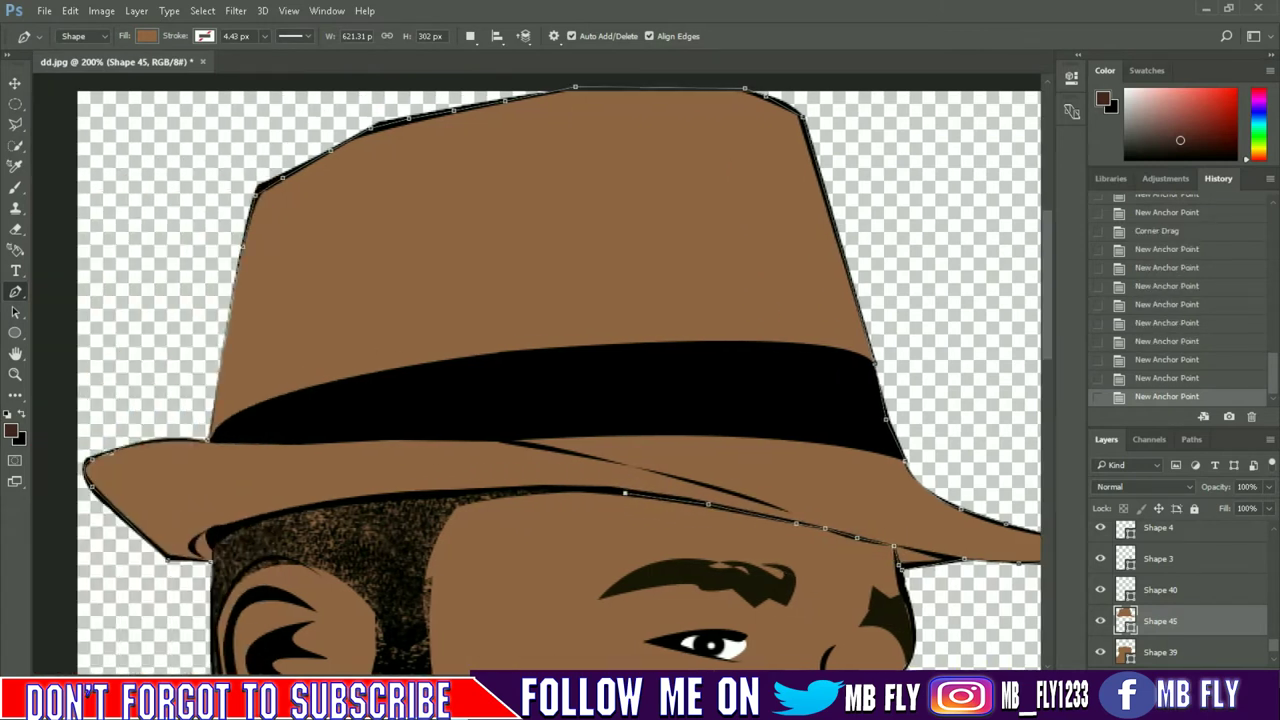
pyautogui.moveTo(398, 497); pyautogui.dragTo(298, 530)
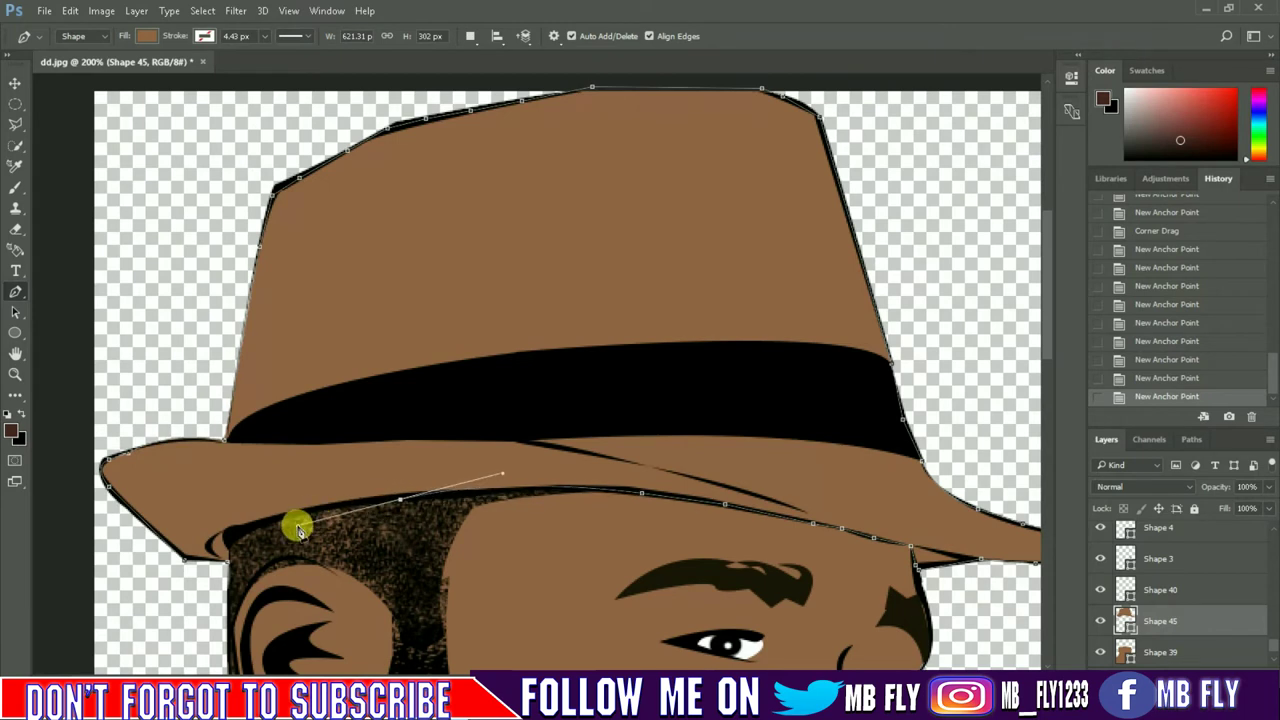
pyautogui.click(315, 510)
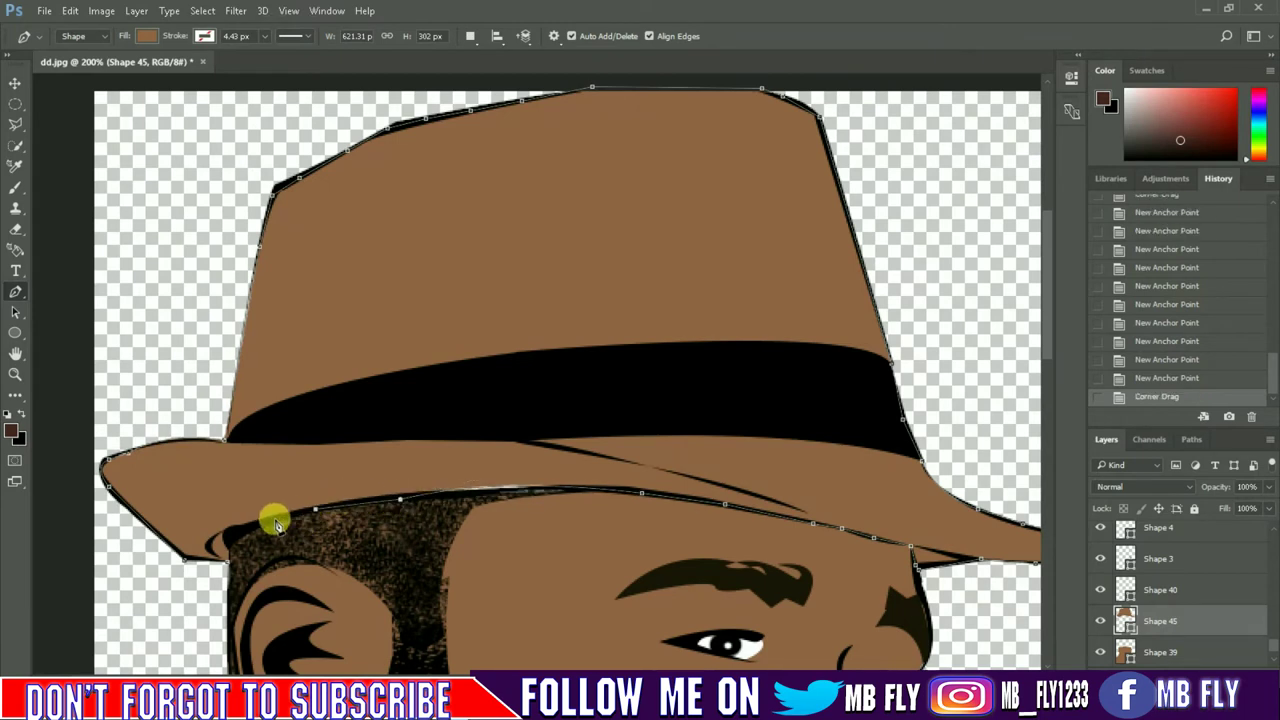
pyautogui.click(248, 527)
pyautogui.click(228, 566)
pyautogui.scroll(-3, 1100, 605)
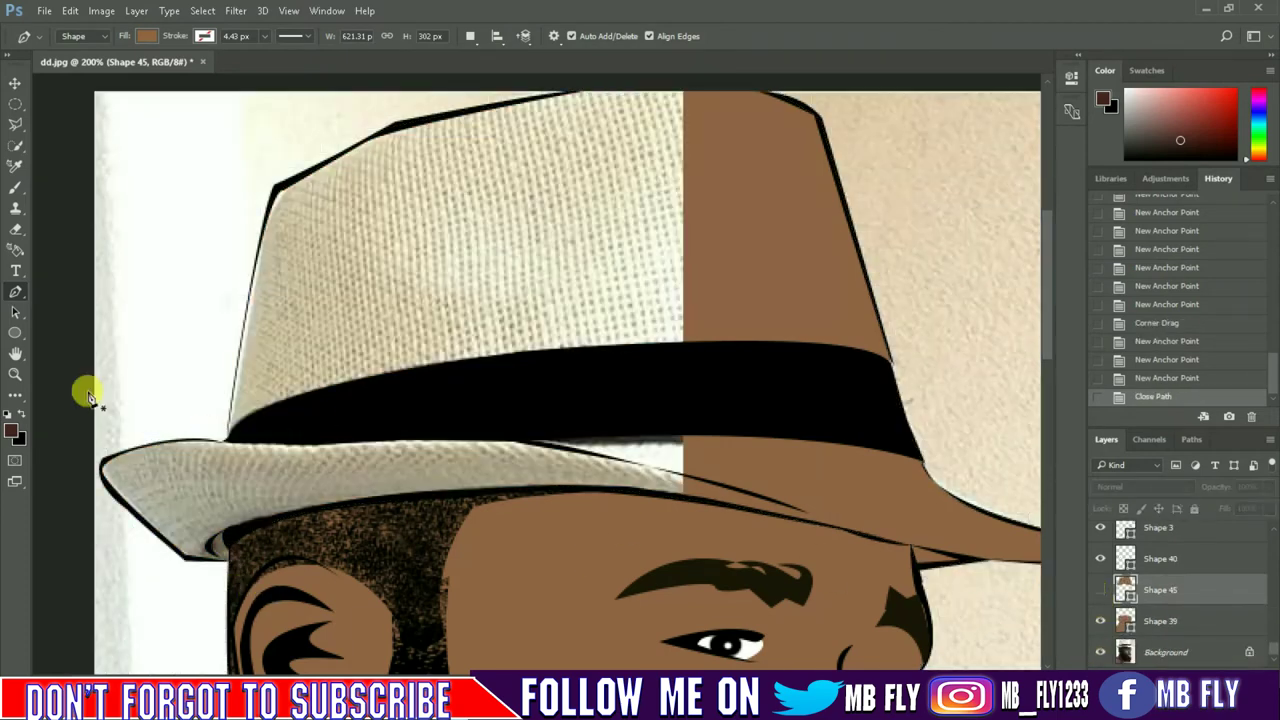
# Sample the photo's beige hat colour as the foreground colour.
pyautogui.click(11, 430)
pyautogui.click(366, 263)
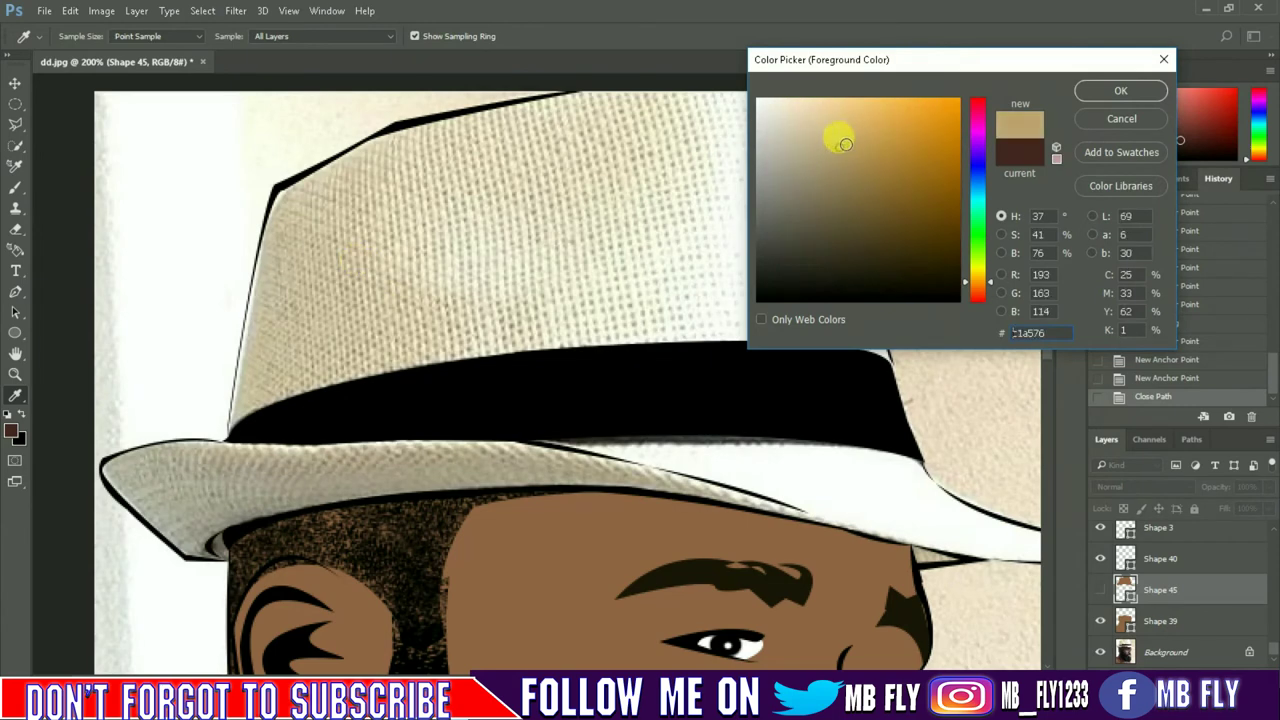
pyautogui.click(1087, 90)
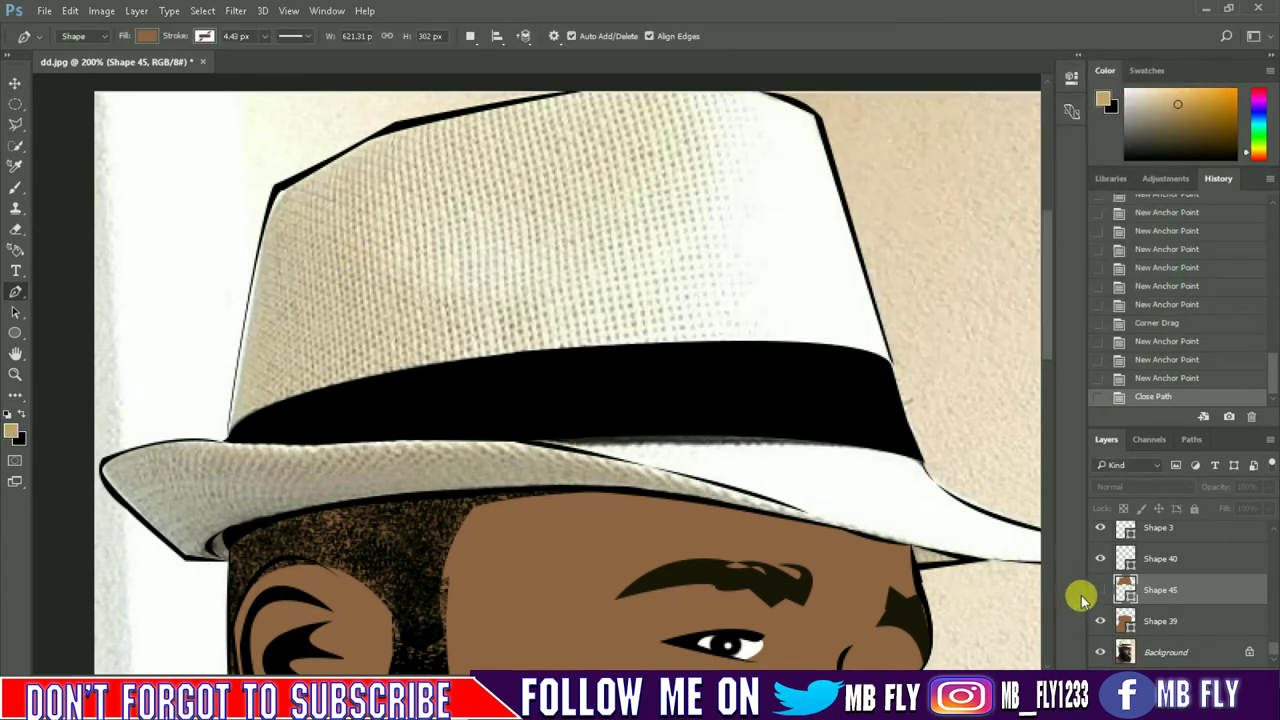
pyautogui.click(1099, 590)
# Save the beige as a new swatch and apply it as the hat shape's fill.
pyautogui.click(145, 36)
pyautogui.click(192, 340)
pyautogui.click(815, 238)
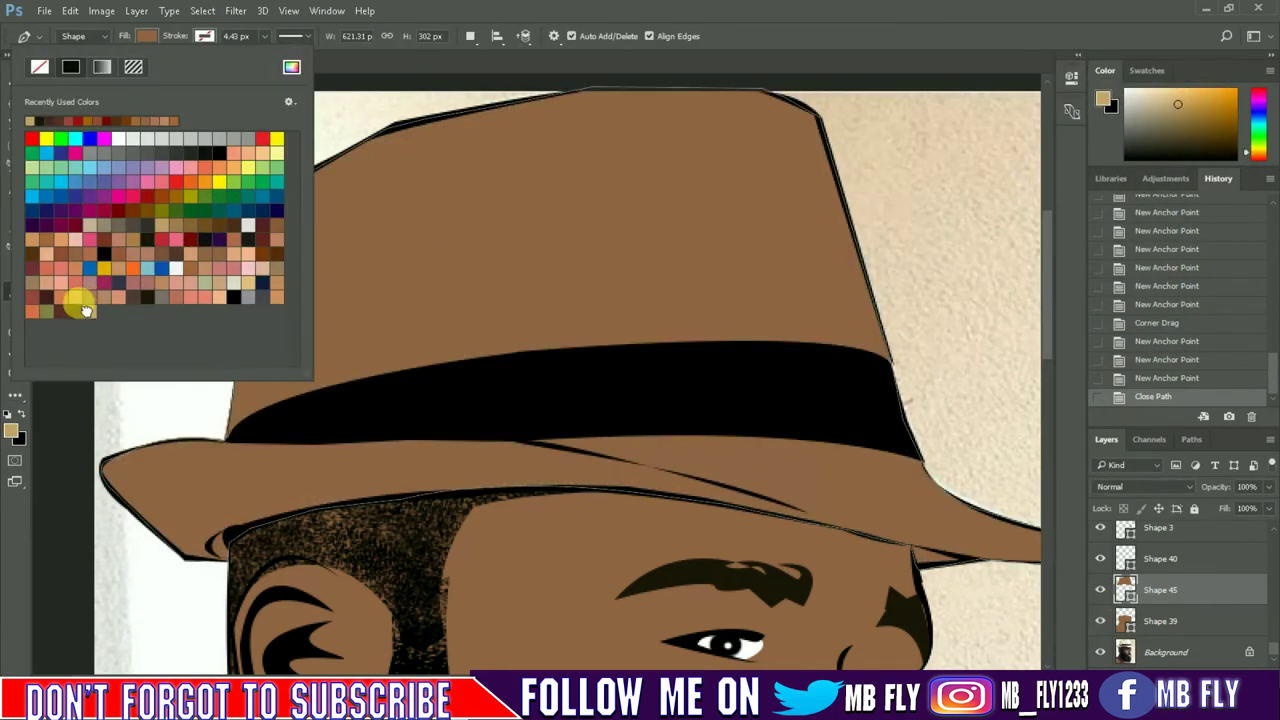
pyautogui.click(78, 298)
pyautogui.click(700, 325)
# Hide the original photo layer and zoom out to the whole image.
pyautogui.scroll(-1, 728, 342)
pyautogui.scroll(1, 728, 342)
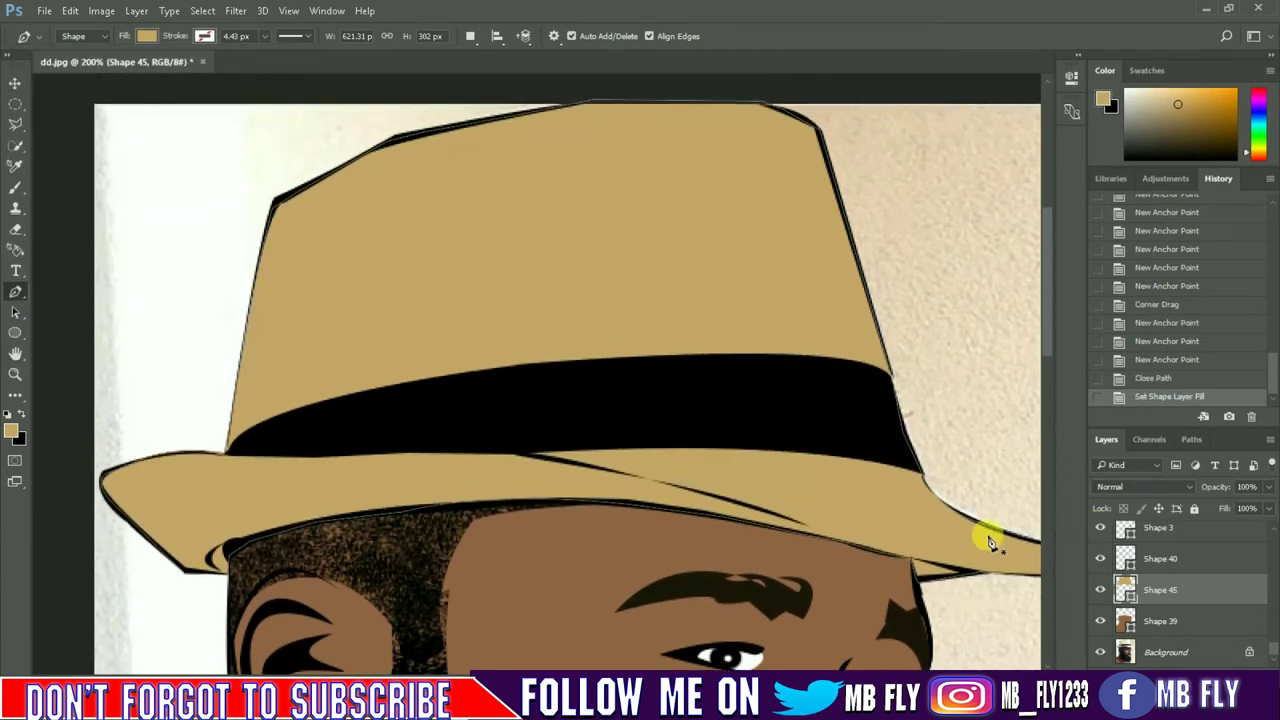
pyautogui.click(1101, 652)
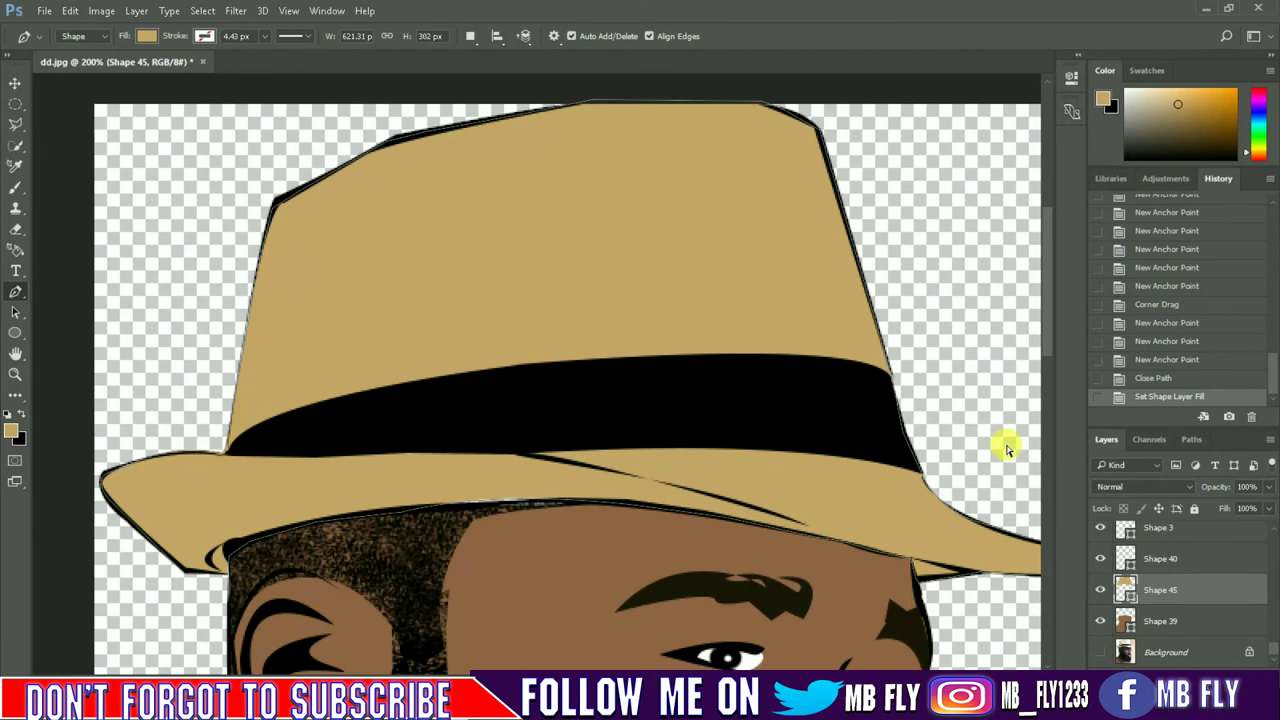
pyautogui.hotkey('ctrl', '-')
pyautogui.hotkey('ctrl', '-')
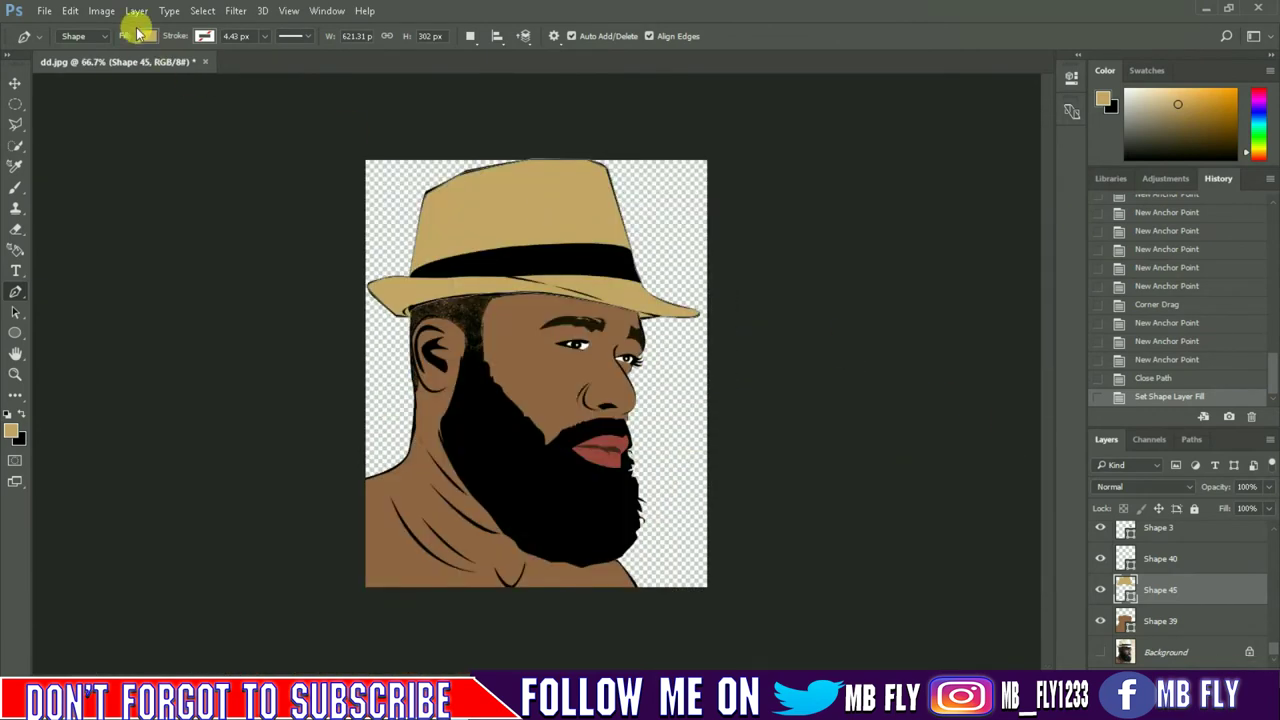
# Change the hat fill to the Light Yellow swatch.
pyautogui.click(140, 35)
pyautogui.click(219, 170)
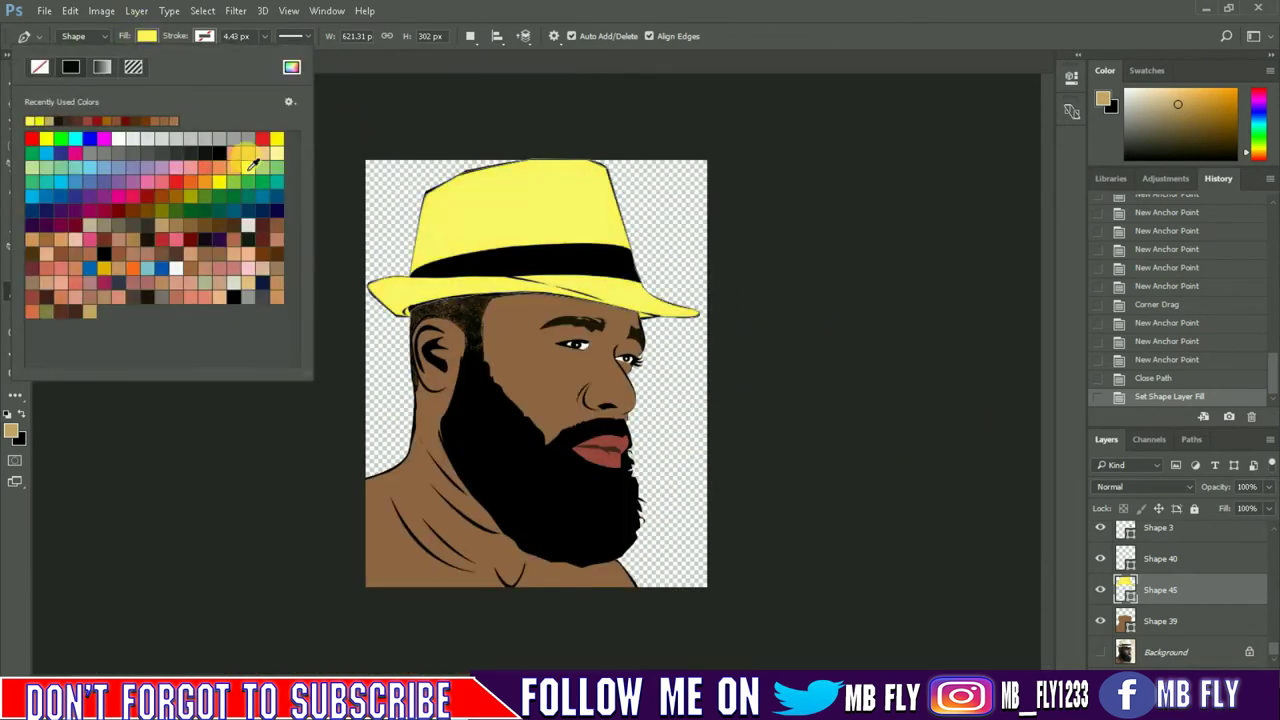
pyautogui.click(252, 163)
pyautogui.press('Return')
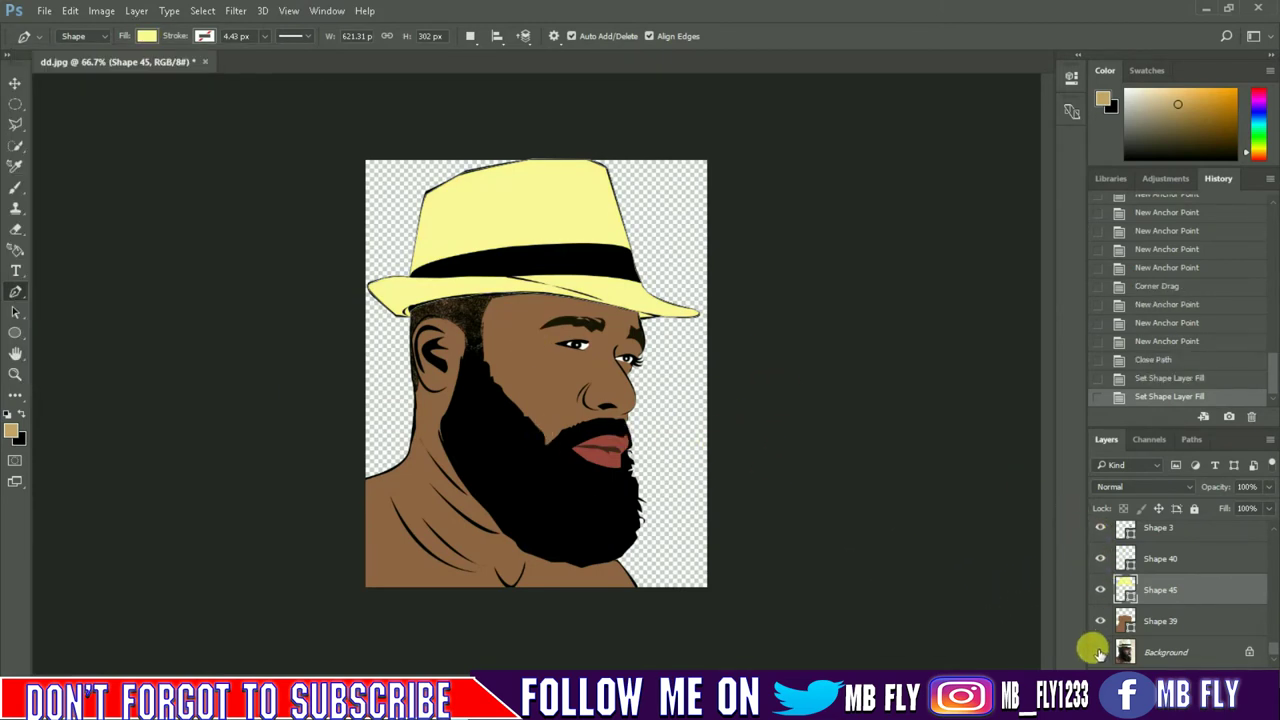
# Show the Background copy photo layer again and select Shape 44.
pyautogui.scroll(5, 1180, 620)
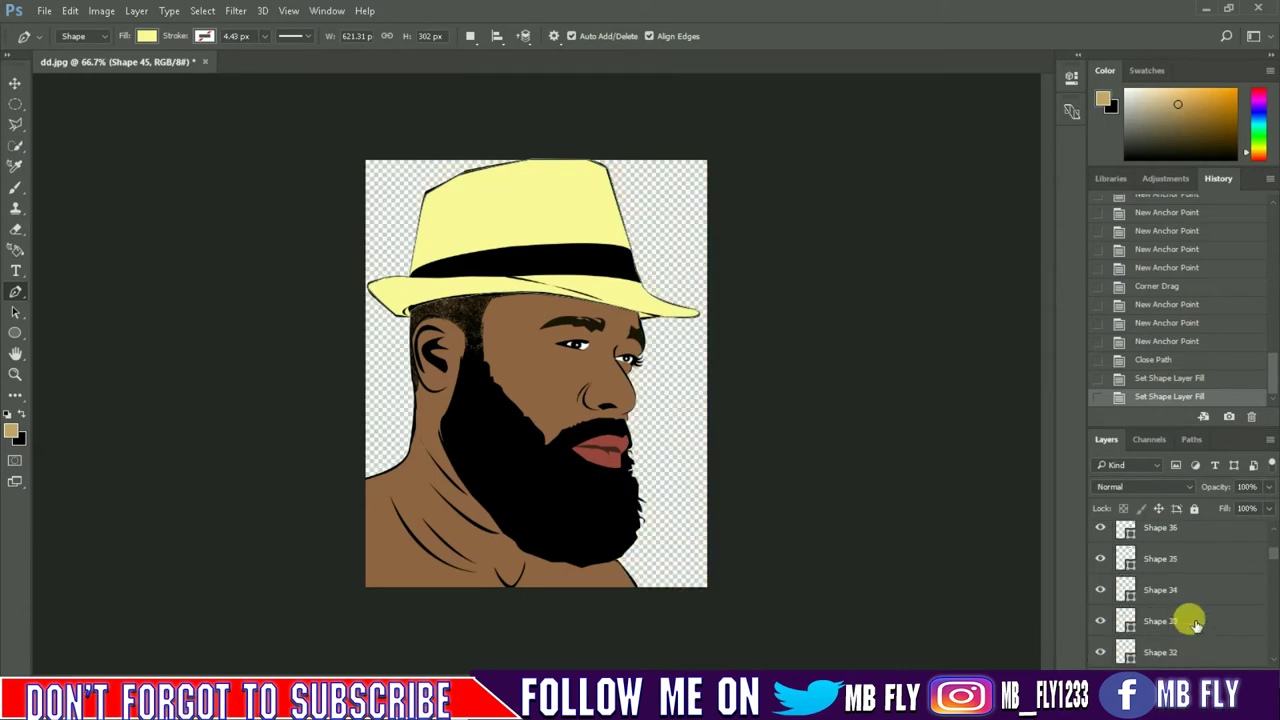
pyautogui.scroll(3, 1180, 600)
pyautogui.click(1100, 537)
pyautogui.click(1160, 568)
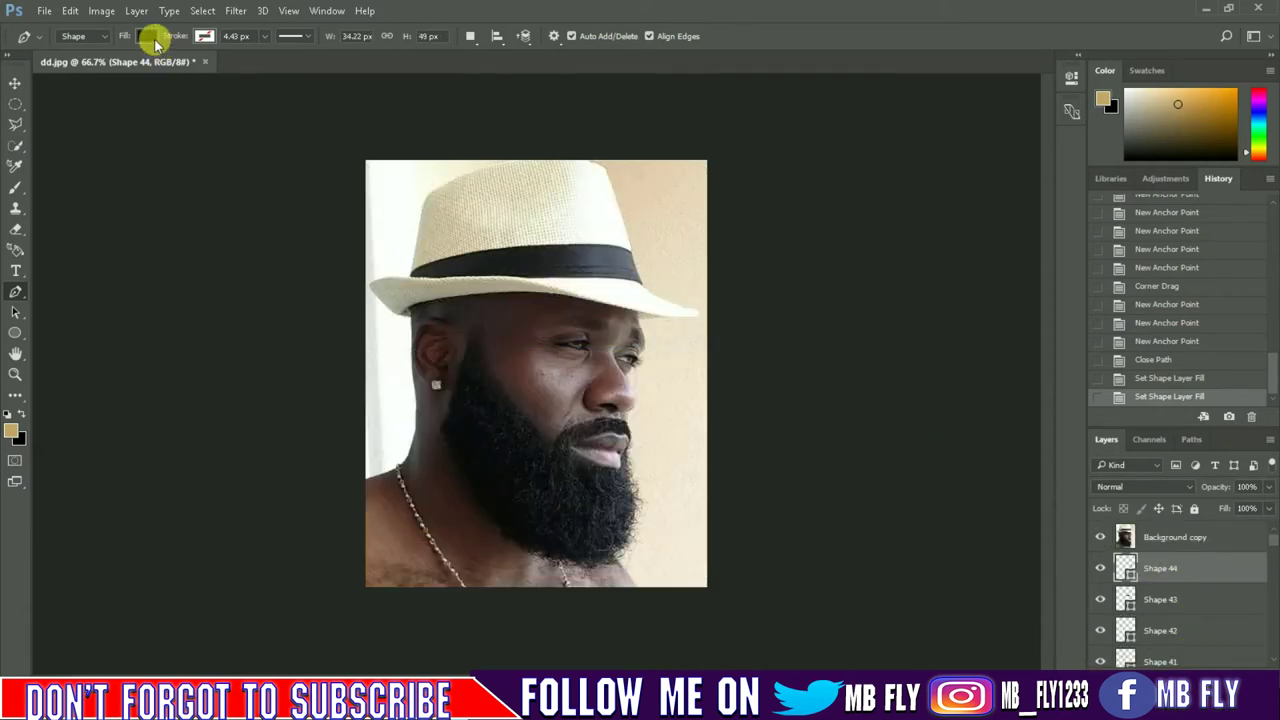
# With the photo hidden, fill Shape 43 with black, then select Shape 44.
pyautogui.click(1100, 537)
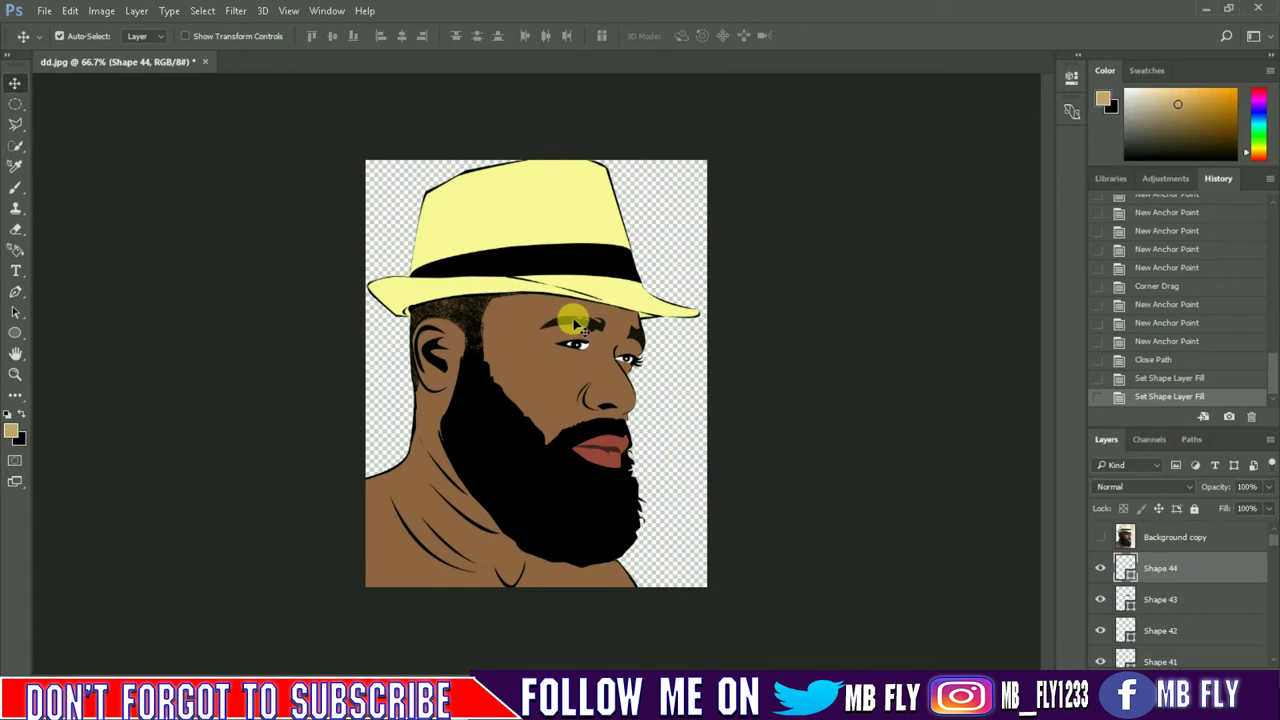
pyautogui.keyDown('ctrl'); pyautogui.click(570, 328); pyautogui.keyUp('ctrl')
pyautogui.click(147, 36)
pyautogui.click(230, 263)
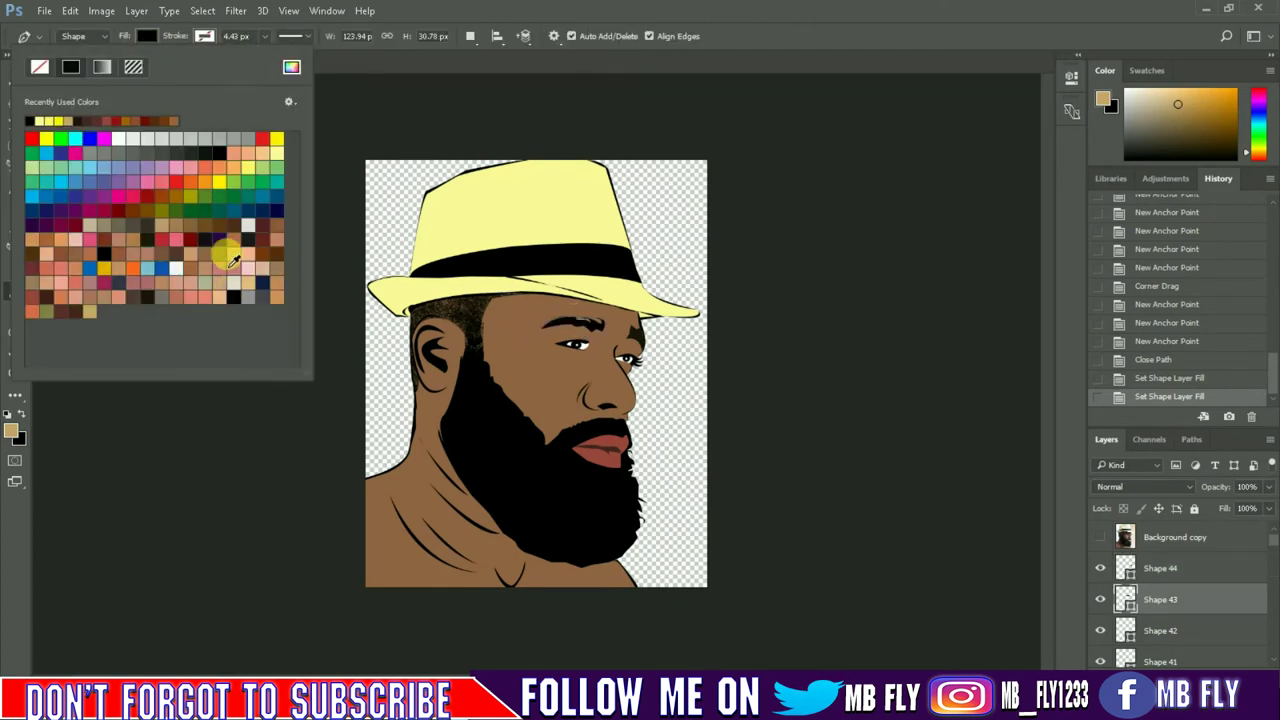
pyautogui.click(150, 37)
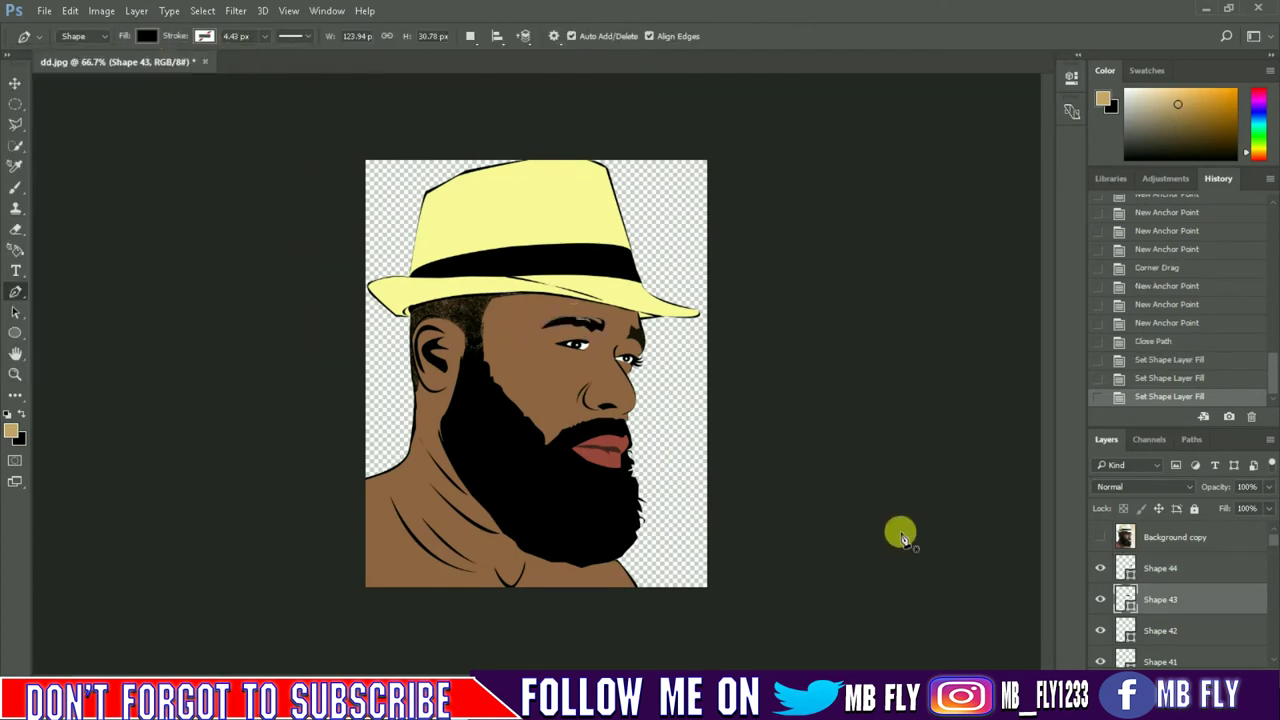
pyautogui.click(1157, 570)
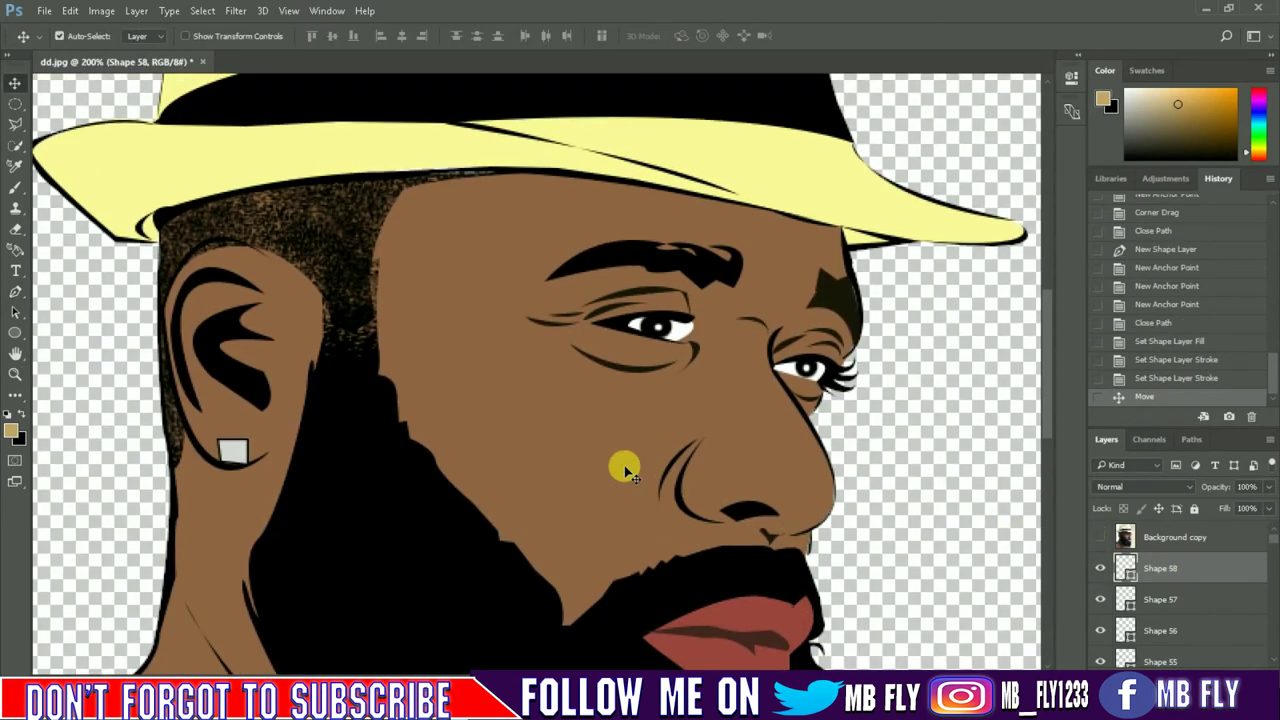
# Select the base skin layer Shape 39 and set the foreground colour to brown.
pyautogui.scroll(3, 623, 466)
pyautogui.scroll(-5, 1140, 612)
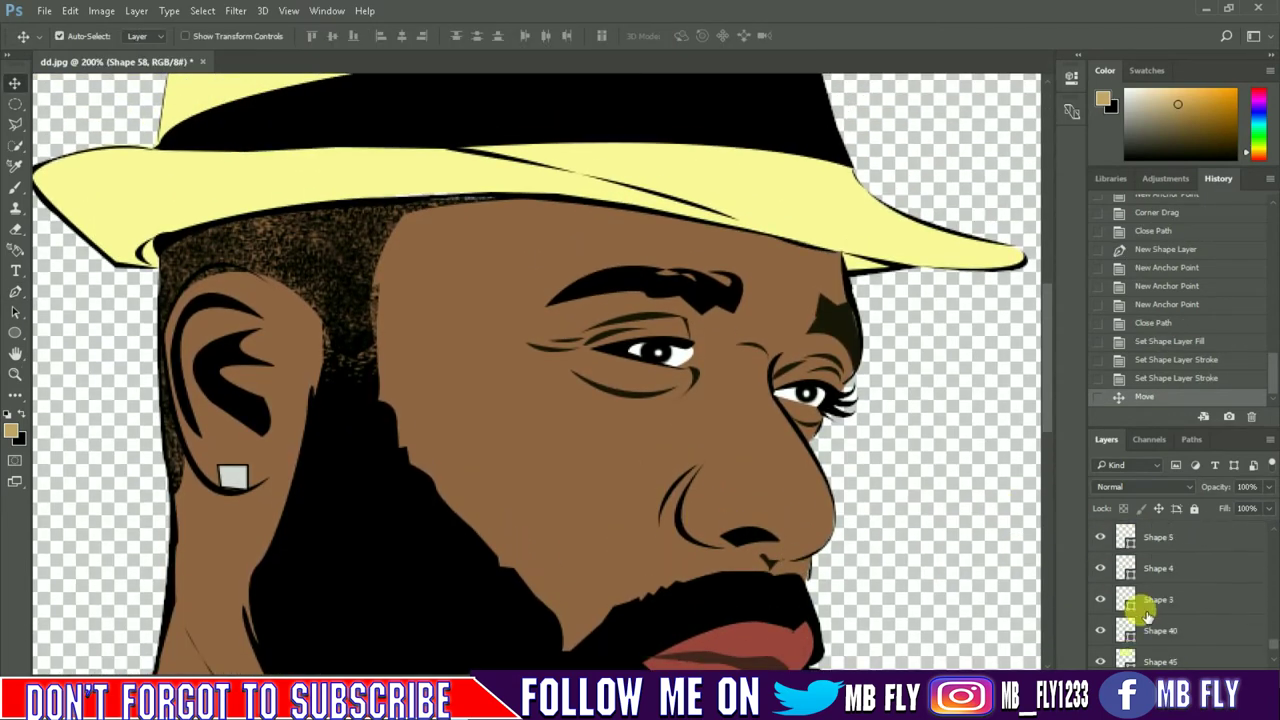
pyautogui.scroll(-2, 1147, 615)
pyautogui.click(1152, 620)
pyautogui.click(838, 170)
pyautogui.click(1101, 93)
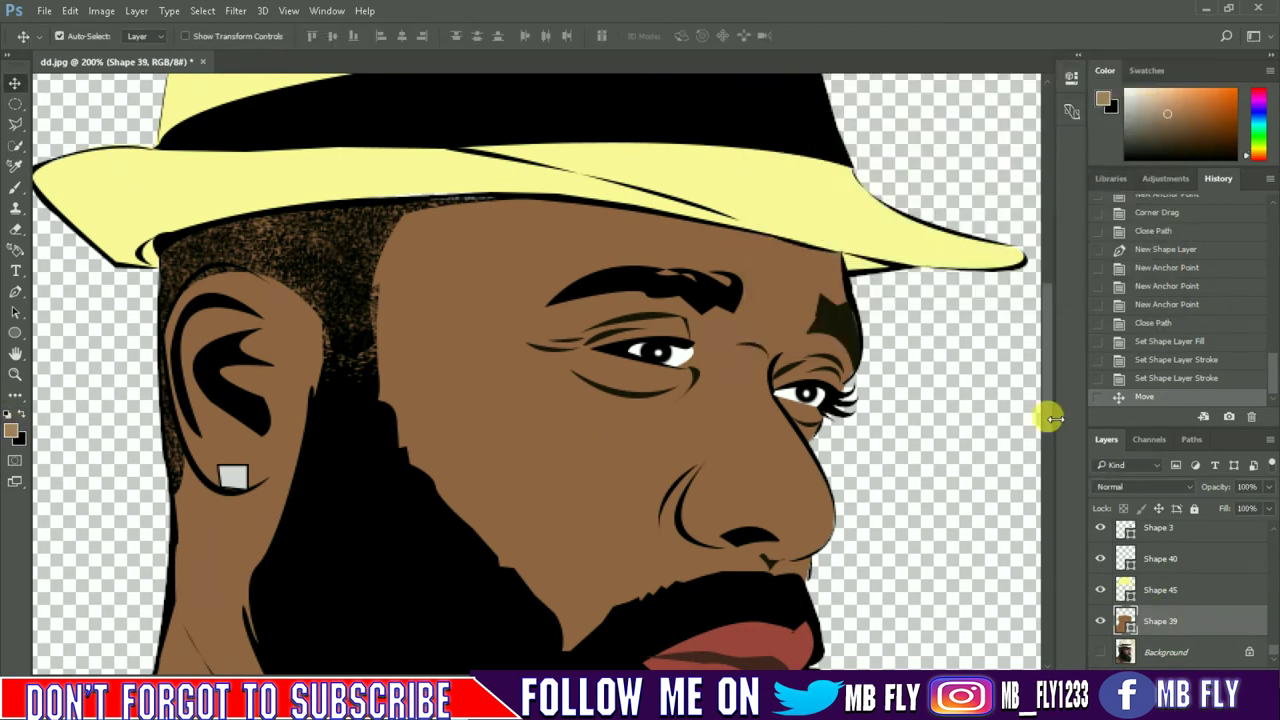
# Show the Background copy photo again and switch to the Pen tool for tracing.
pyautogui.click(1100, 651)
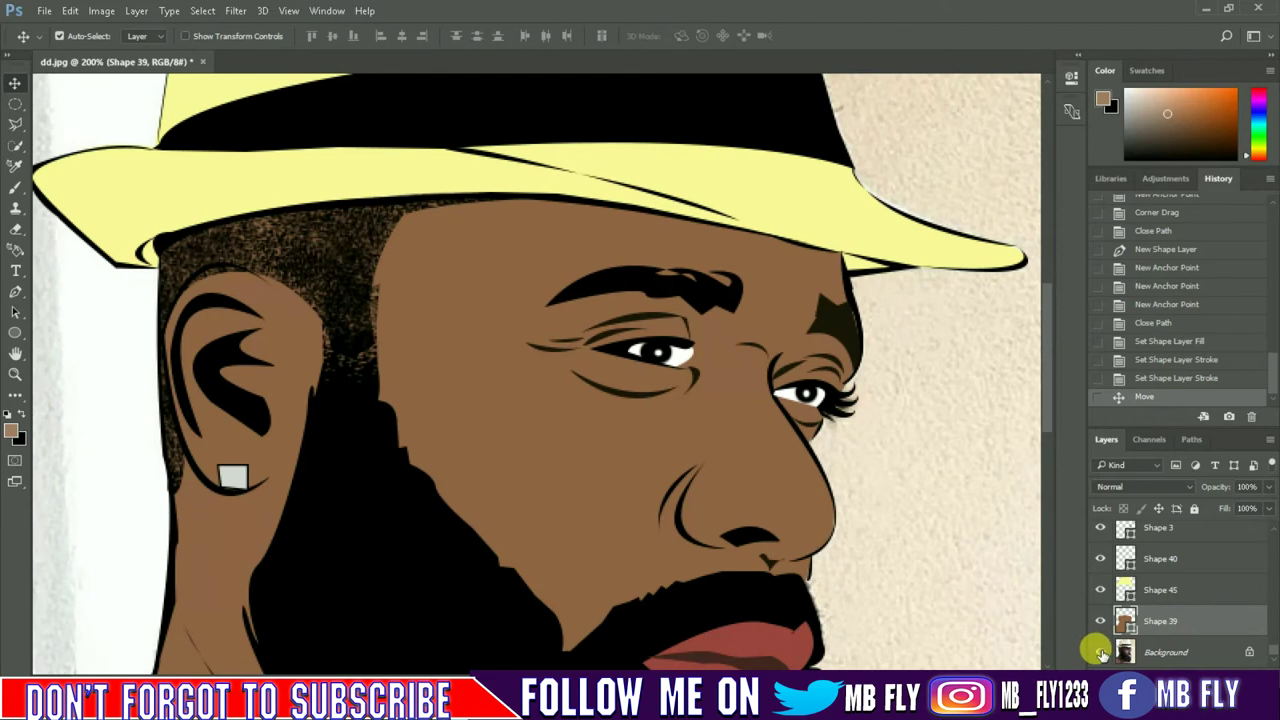
pyautogui.click(1100, 651)
pyautogui.scroll(10, 1100, 560)
pyautogui.click(1100, 537)
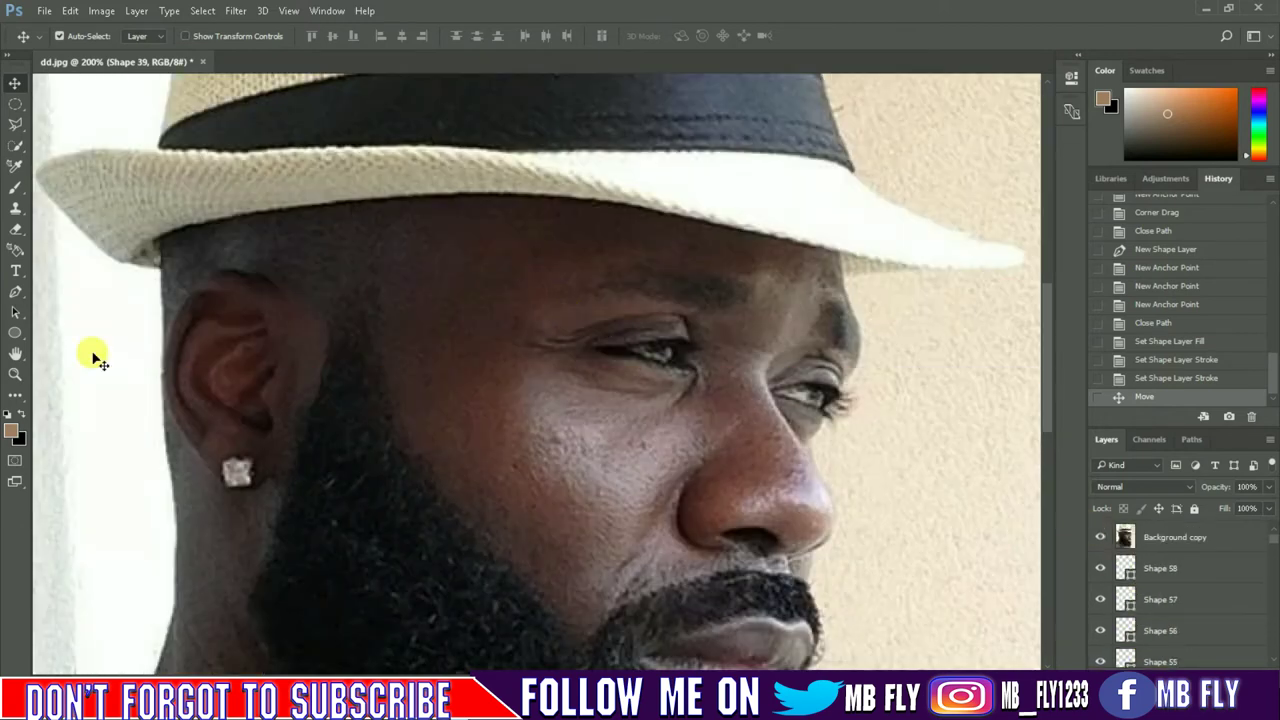
pyautogui.click(15, 291)
pyautogui.scroll(-1, 531, 517)
pyautogui.scroll(-4, 531, 517)
# Trace the highlight outline up the cheek, past the forehead and along the hat brim.
pyautogui.click(541, 451)
pyautogui.click(519, 330)
pyautogui.click(482, 278)
pyautogui.click(514, 188)
pyautogui.scroll(1, 520, 190)
pyautogui.click(562, 134)
pyautogui.click(629, 107)
pyautogui.click(685, 103)
pyautogui.click(796, 125)
pyautogui.click(840, 140)
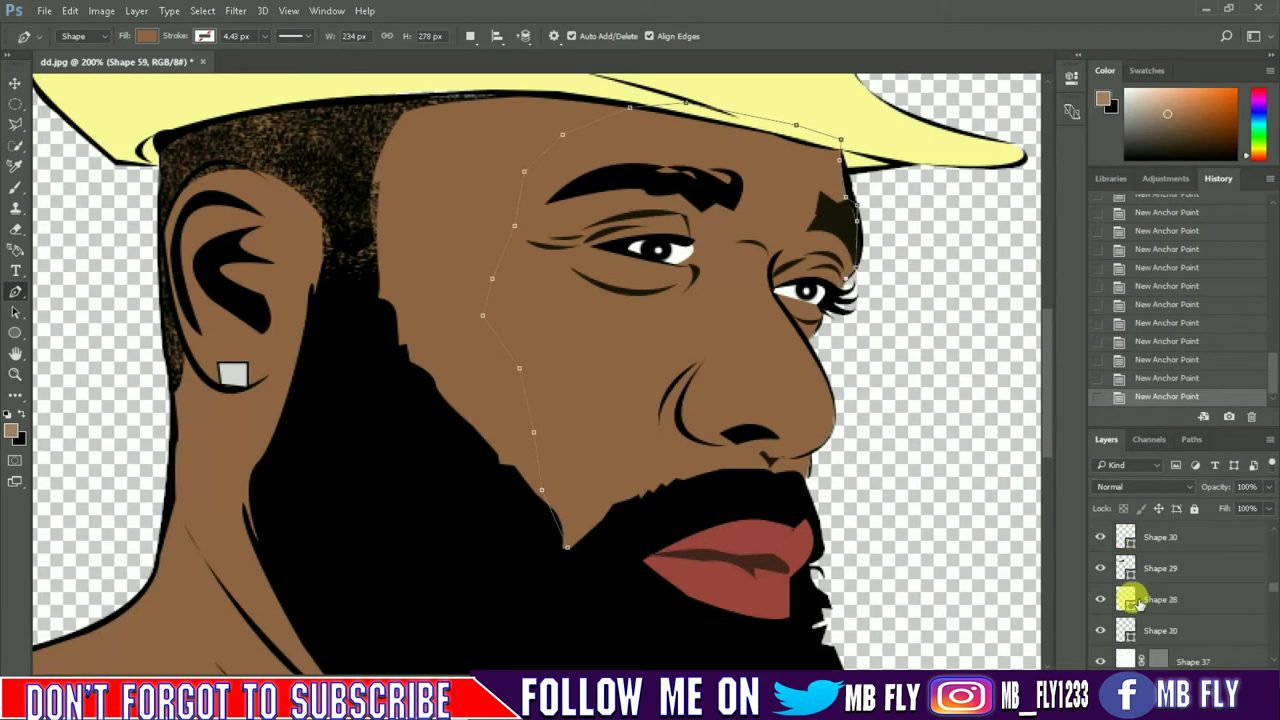
# Give the highlight shape a lighter brown fill, saved as a new swatch.
pyautogui.click(146, 36)
pyautogui.click(229, 343)
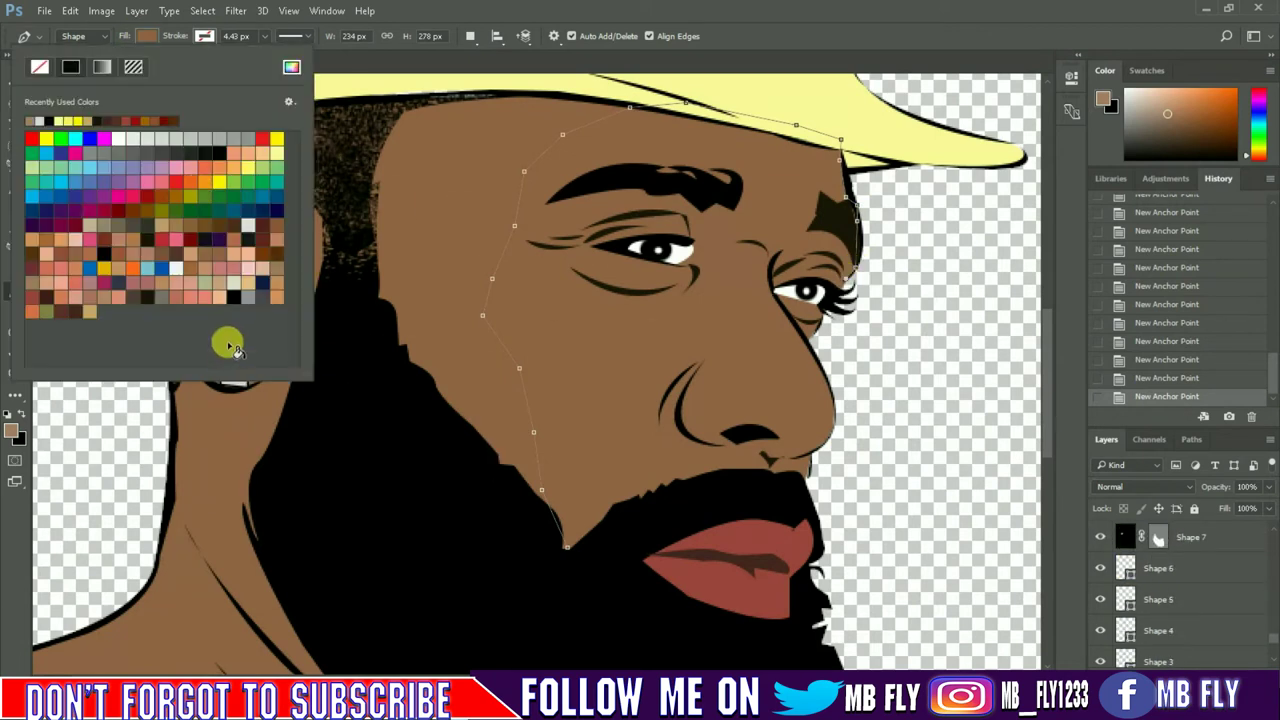
pyautogui.click(818, 235)
pyautogui.click(93, 301)
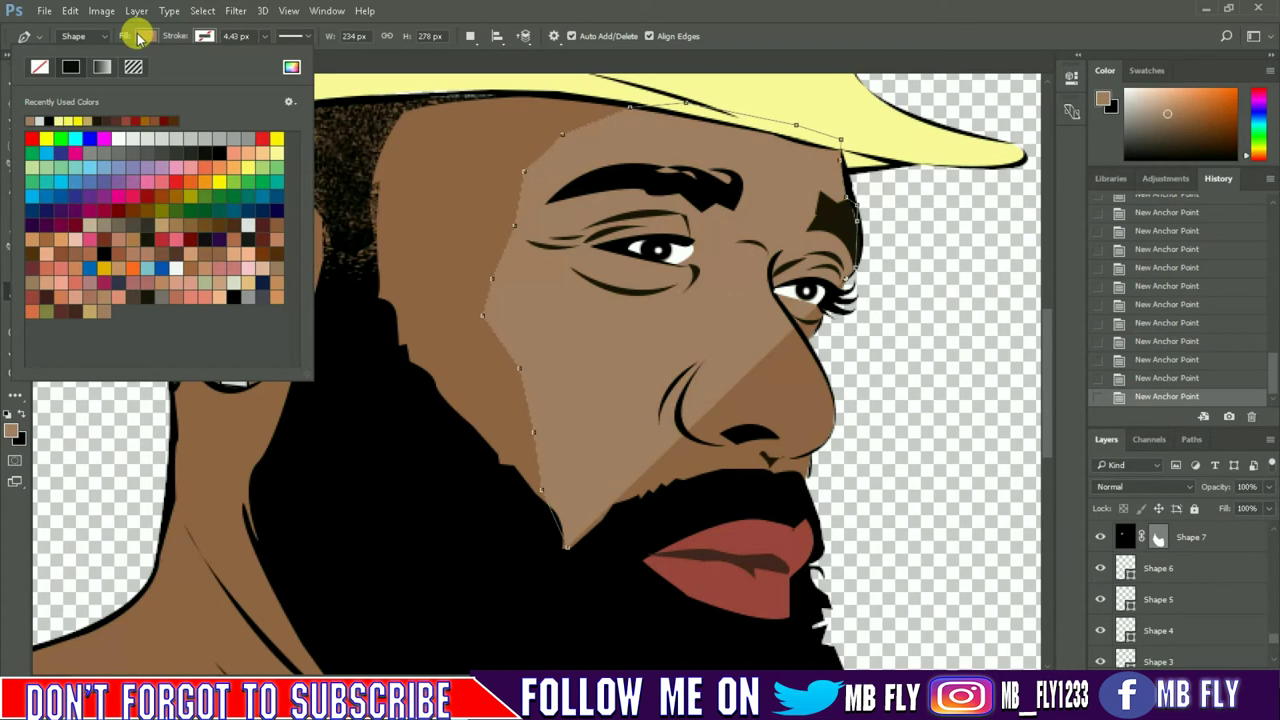
pyautogui.click(138, 36)
# Extend the highlight outline down the face and along the jaw, then close it.
pyautogui.click(814, 340)
pyautogui.click(825, 373)
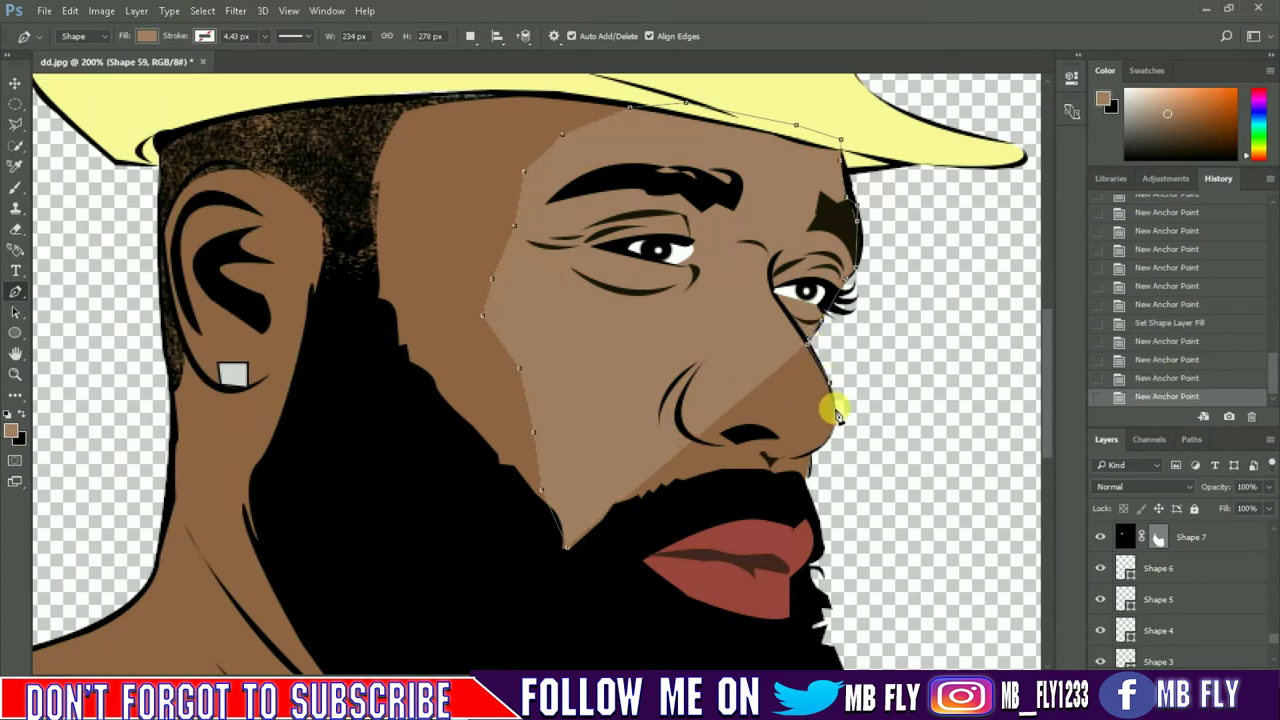
pyautogui.click(773, 478)
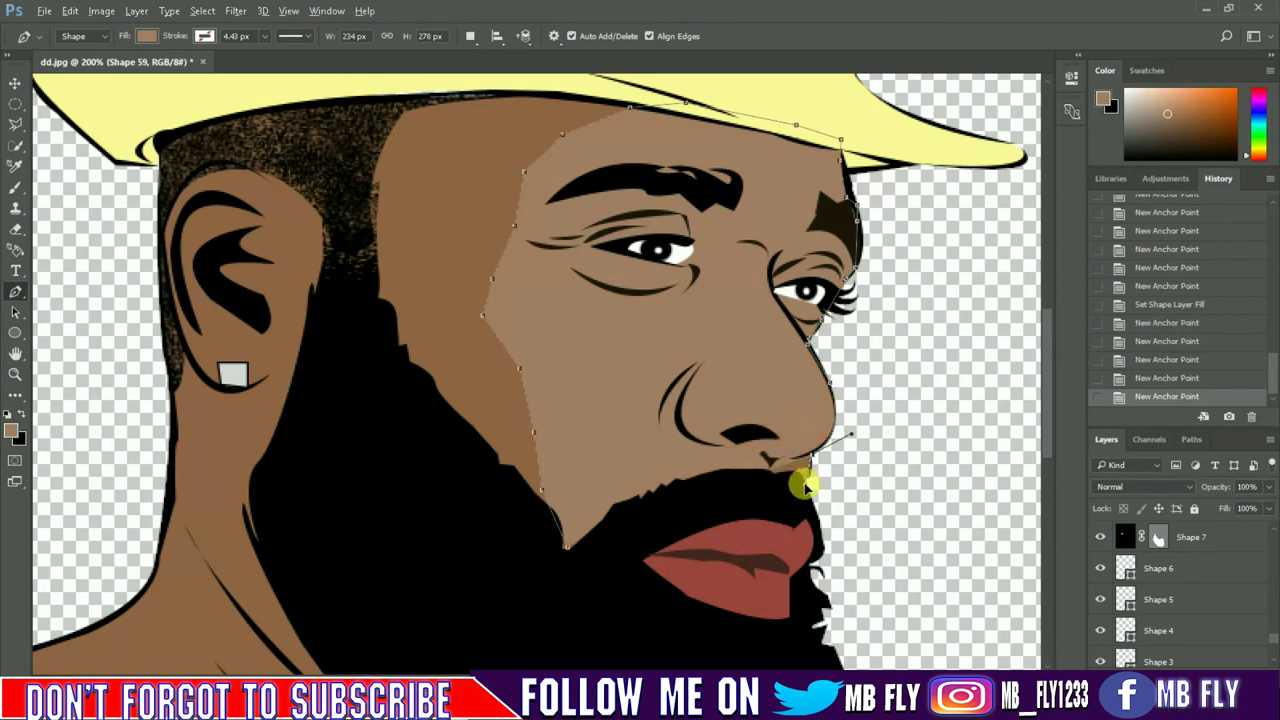
pyautogui.click(815, 520)
pyautogui.scroll(-1, 657, 508)
pyautogui.click(580, 529)
pyautogui.moveTo(548, 518); pyautogui.dragTo(557, 481)
pyautogui.click(557, 481)
pyautogui.click(571, 449)
pyautogui.click(569, 486)
# Compare the closed highlight against the photo and set a new foreground colour.
pyautogui.scroll(2, 651, 480)
pyautogui.click(1251, 416)
pyautogui.press('Escape')
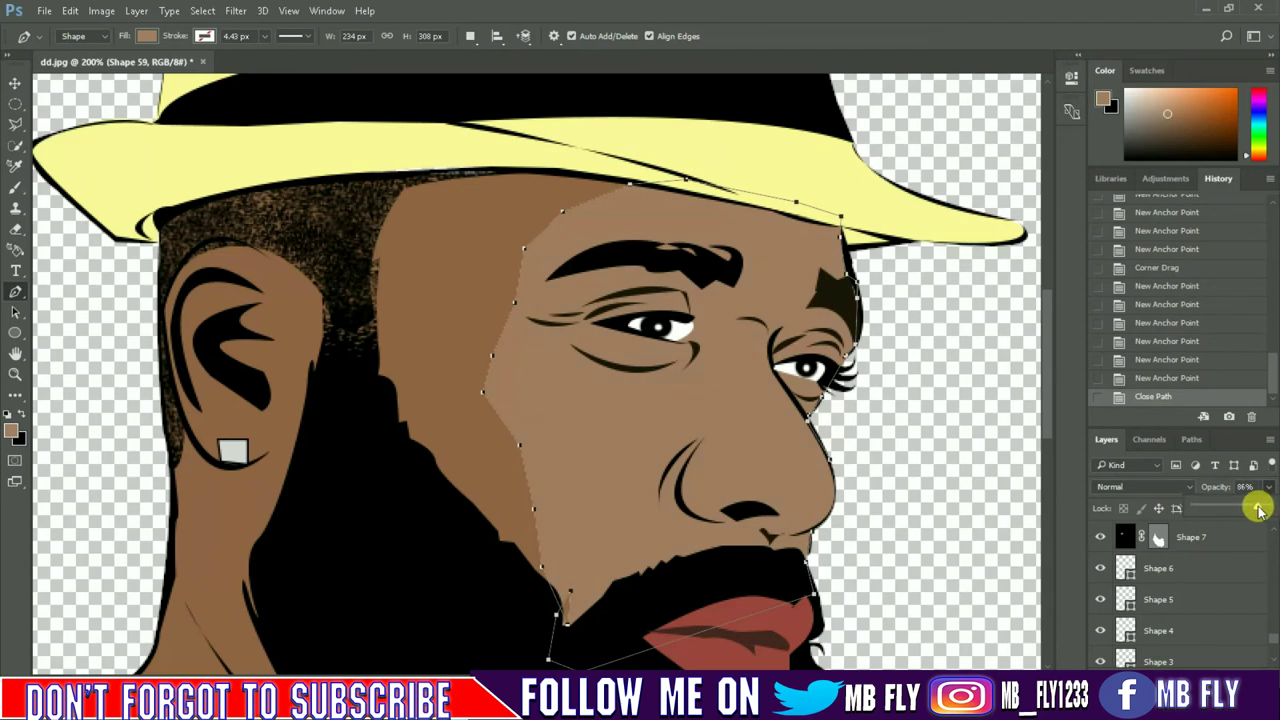
pyautogui.scroll(3, 1140, 620)
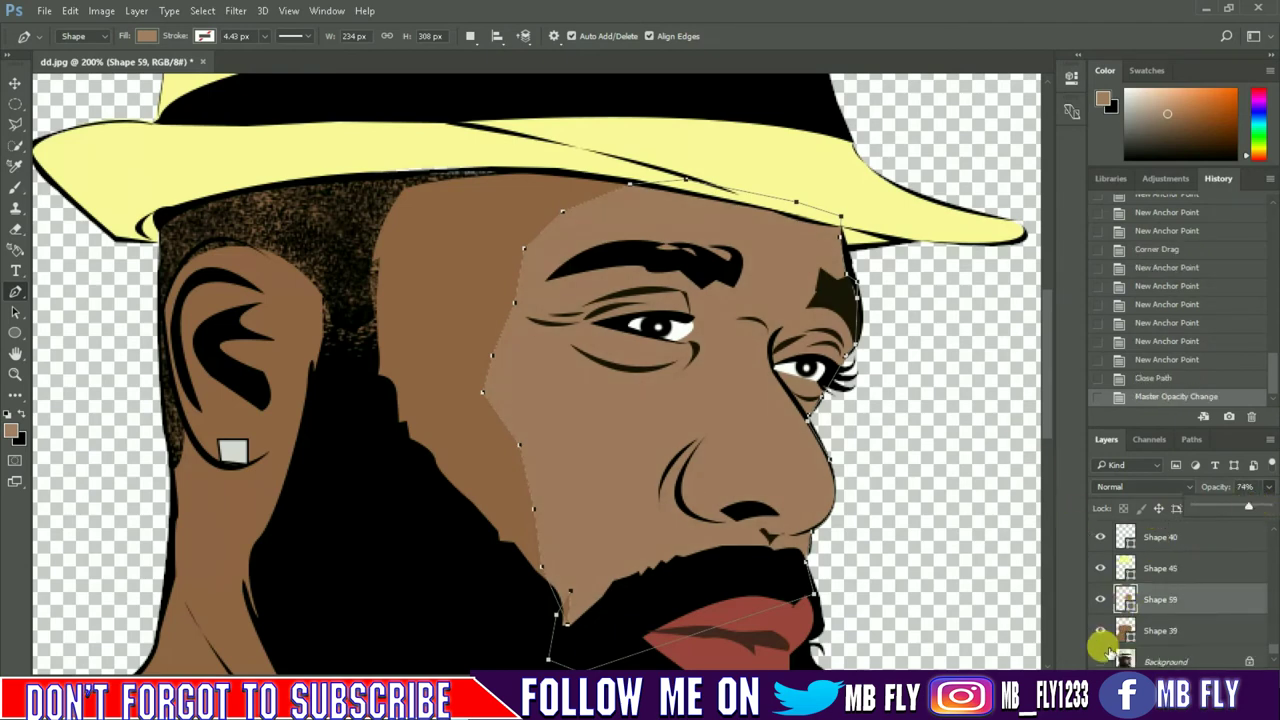
pyautogui.scroll(5, 1140, 600)
pyautogui.click(1100, 537)
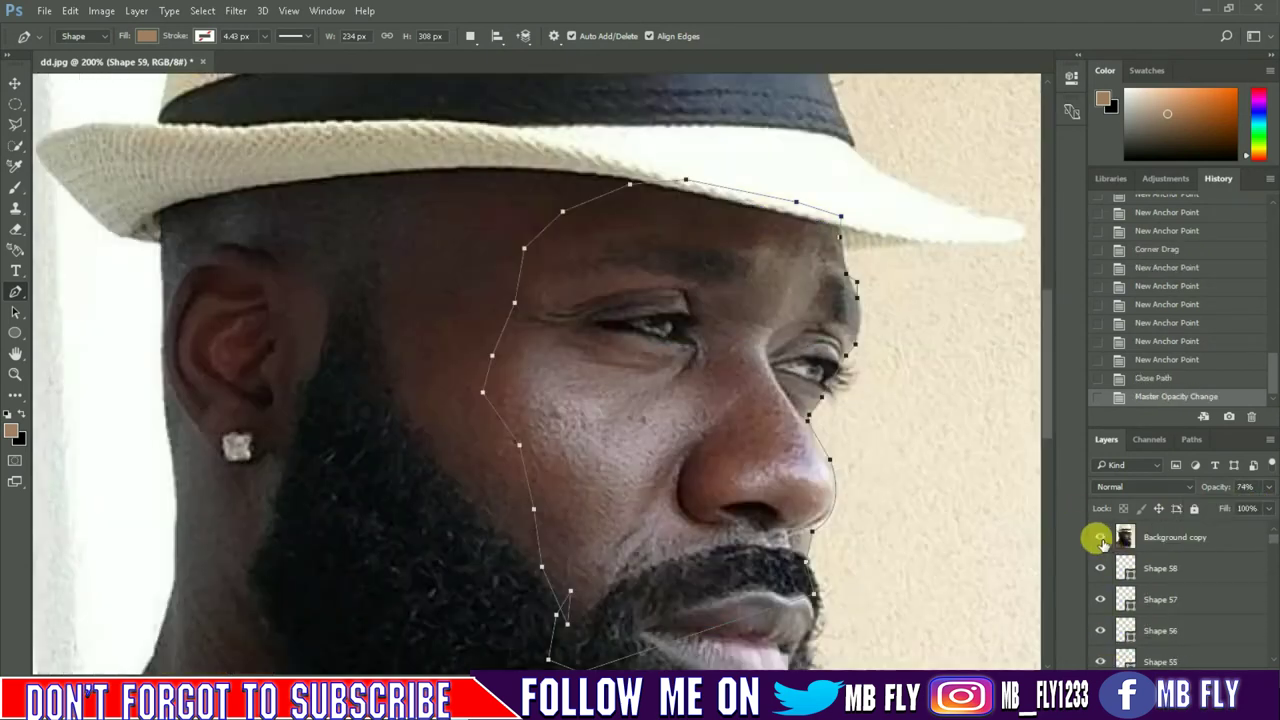
pyautogui.click(1100, 537)
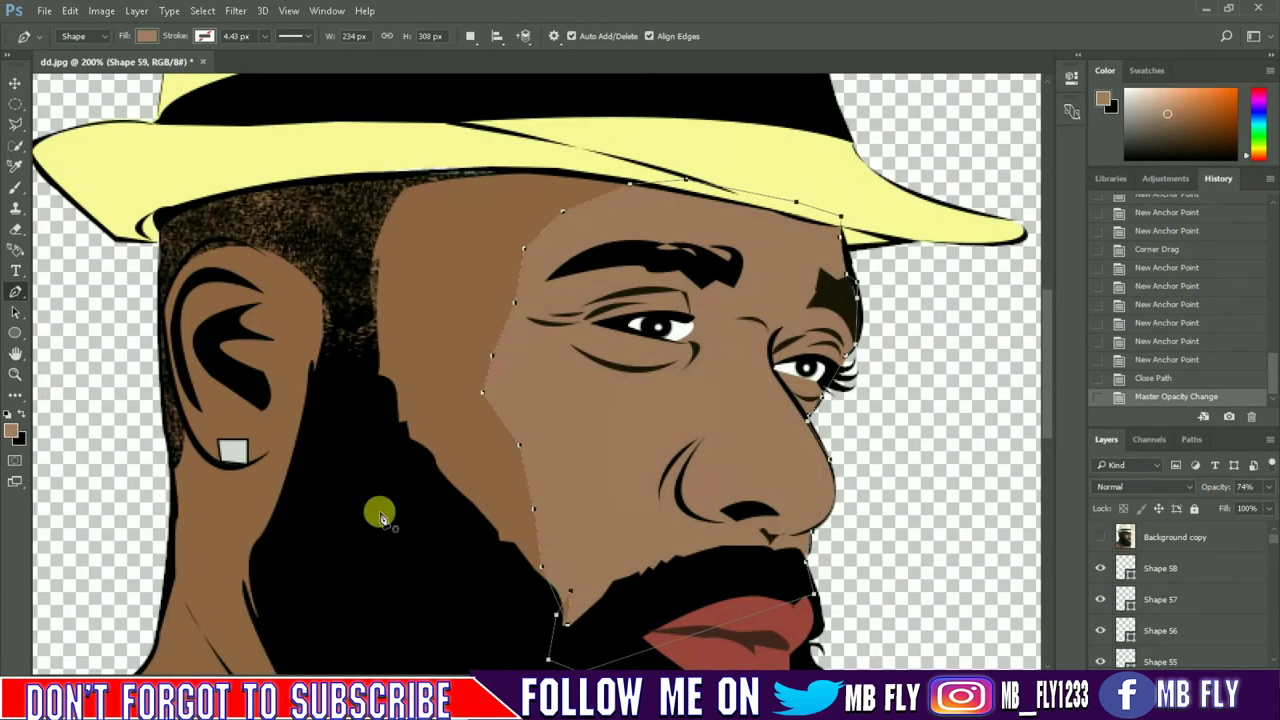
pyautogui.click(12, 430)
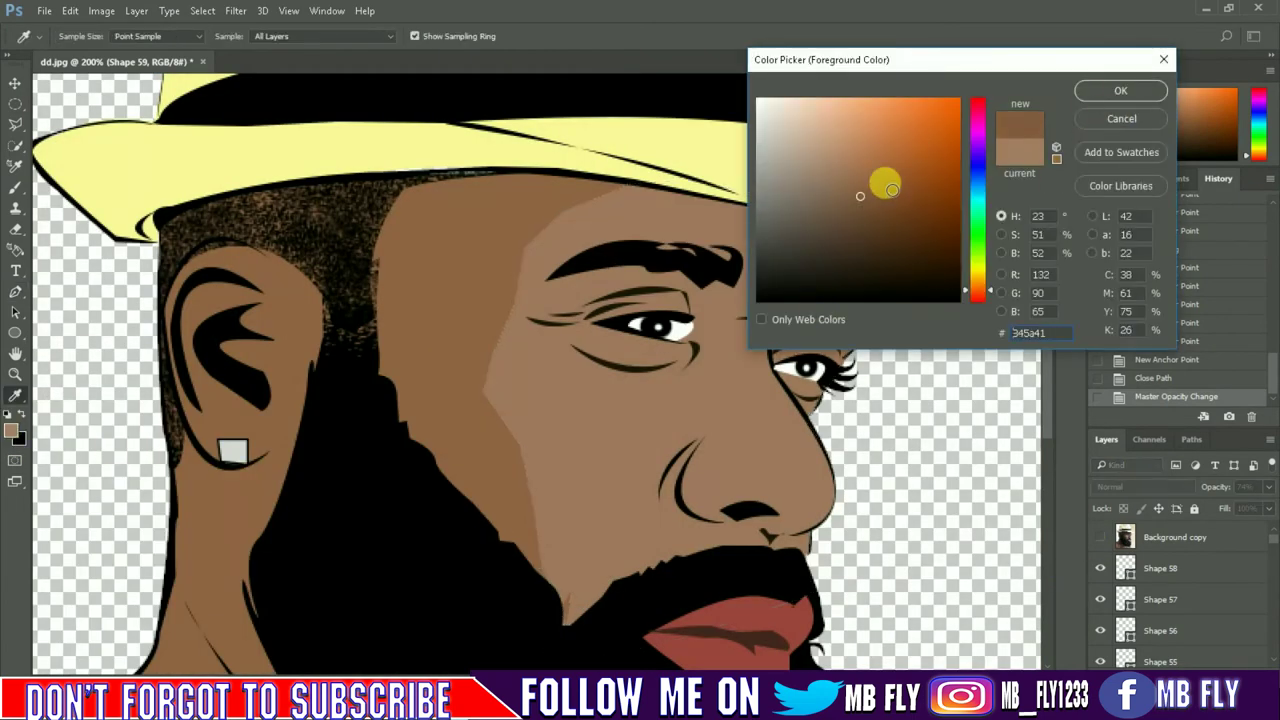
pyautogui.click(1120, 91)
pyautogui.click(1100, 537)
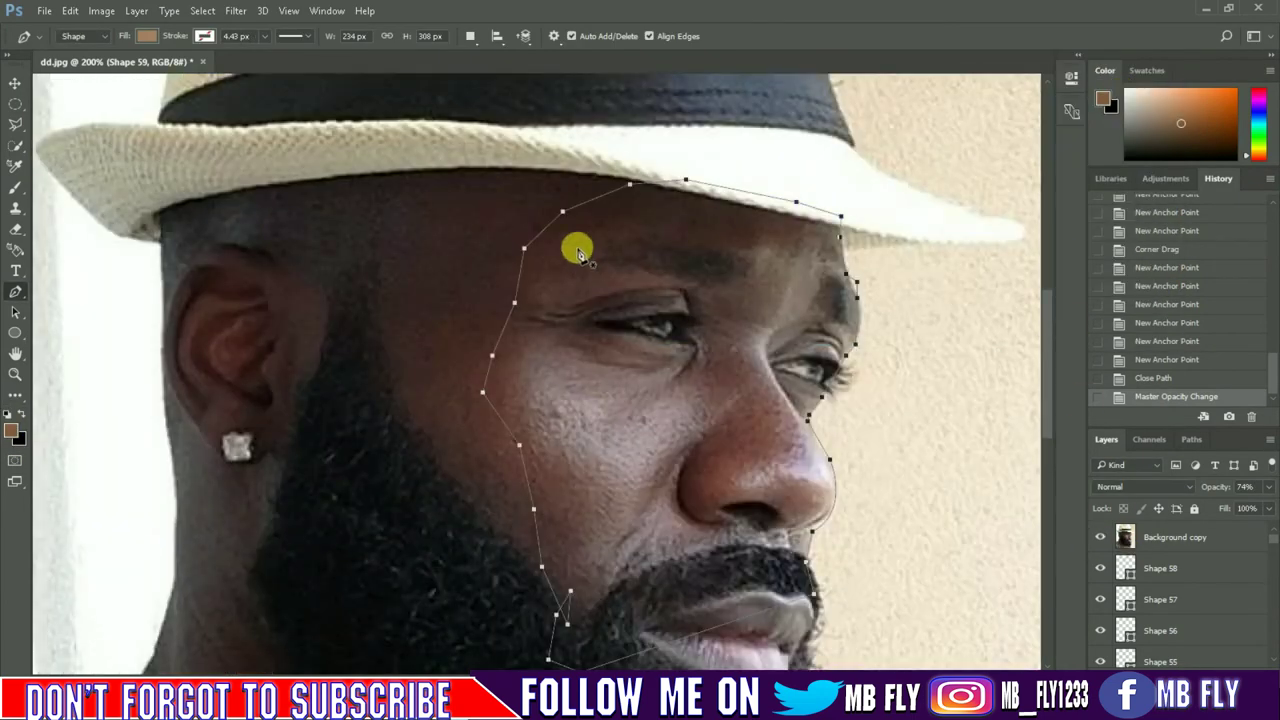
# Start a new shape along the hat brim and down beside the ear.
pyautogui.click(616, 176)
pyautogui.click(318, 168)
pyautogui.click(272, 184)
pyautogui.click(226, 200)
pyautogui.click(149, 213)
pyautogui.click(169, 440)
# Trace the shading outline down the jaw, along the beard edge and up the cheek.
pyautogui.click(178, 522)
pyautogui.scroll(-2, 200, 510)
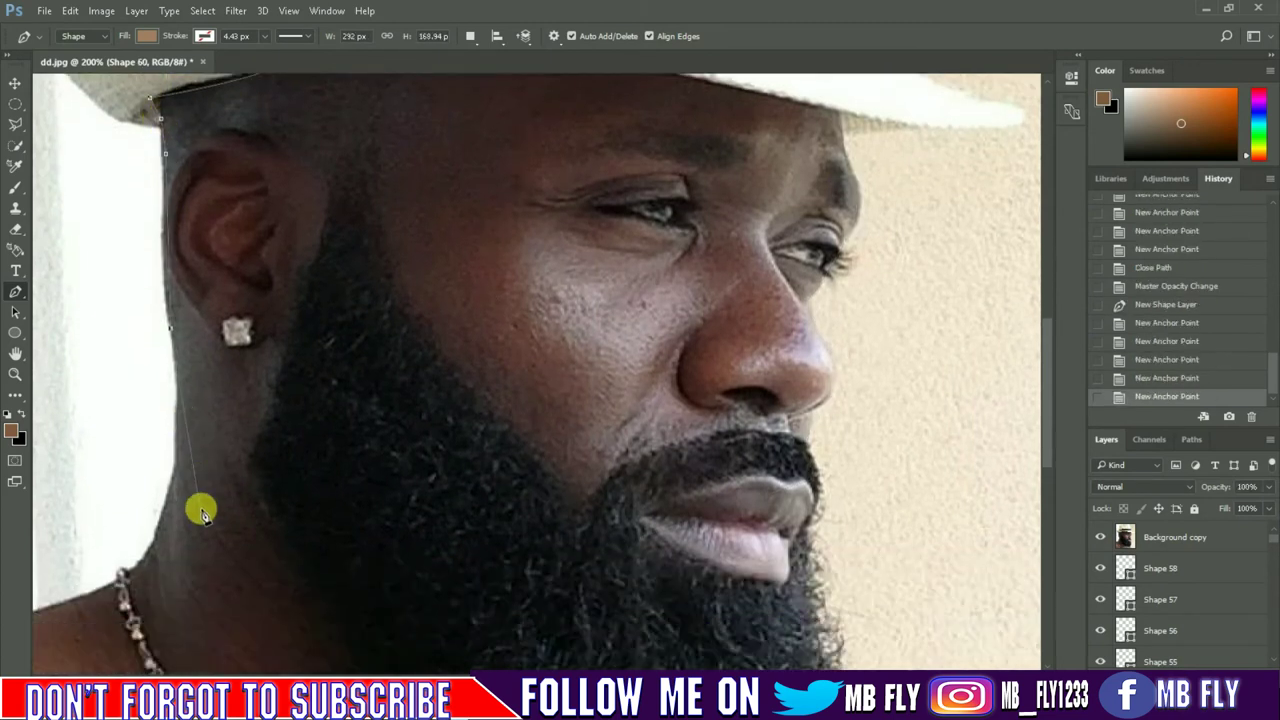
pyautogui.click(248, 487)
pyautogui.click(332, 470)
pyautogui.click(340, 403)
pyautogui.click(495, 478)
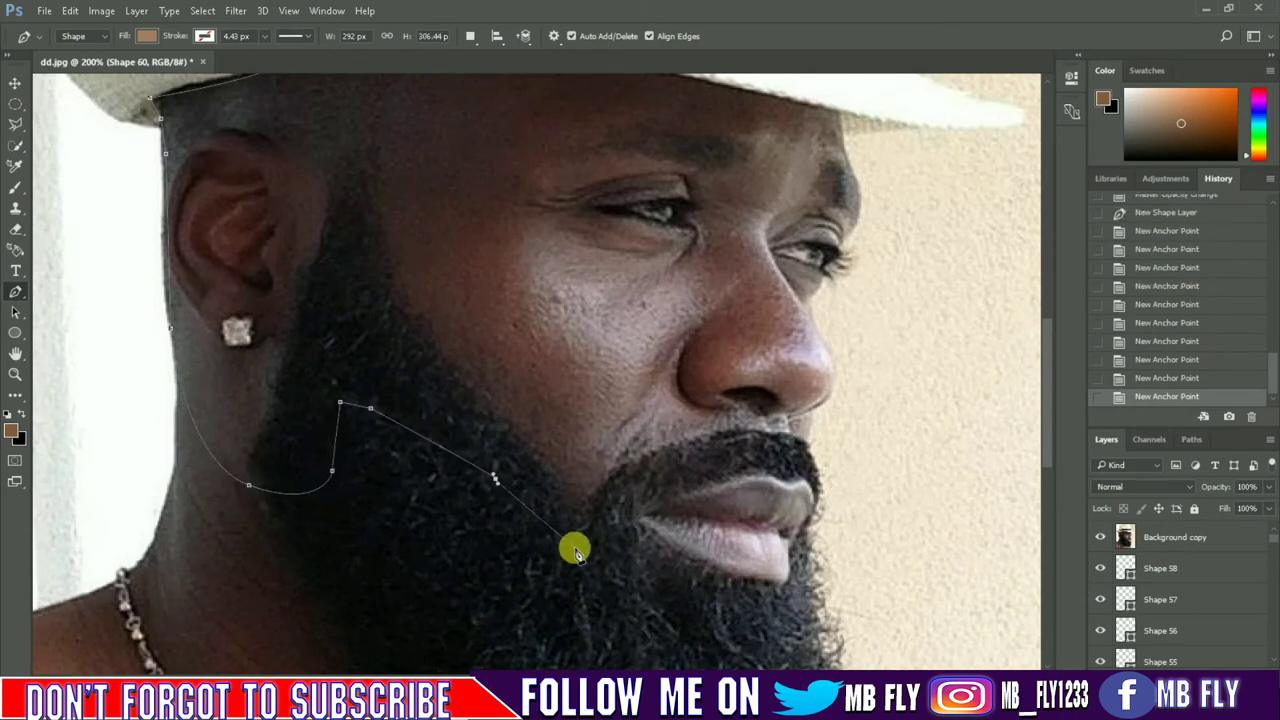
pyautogui.click(575, 548)
pyautogui.click(604, 495)
pyautogui.click(1100, 537)
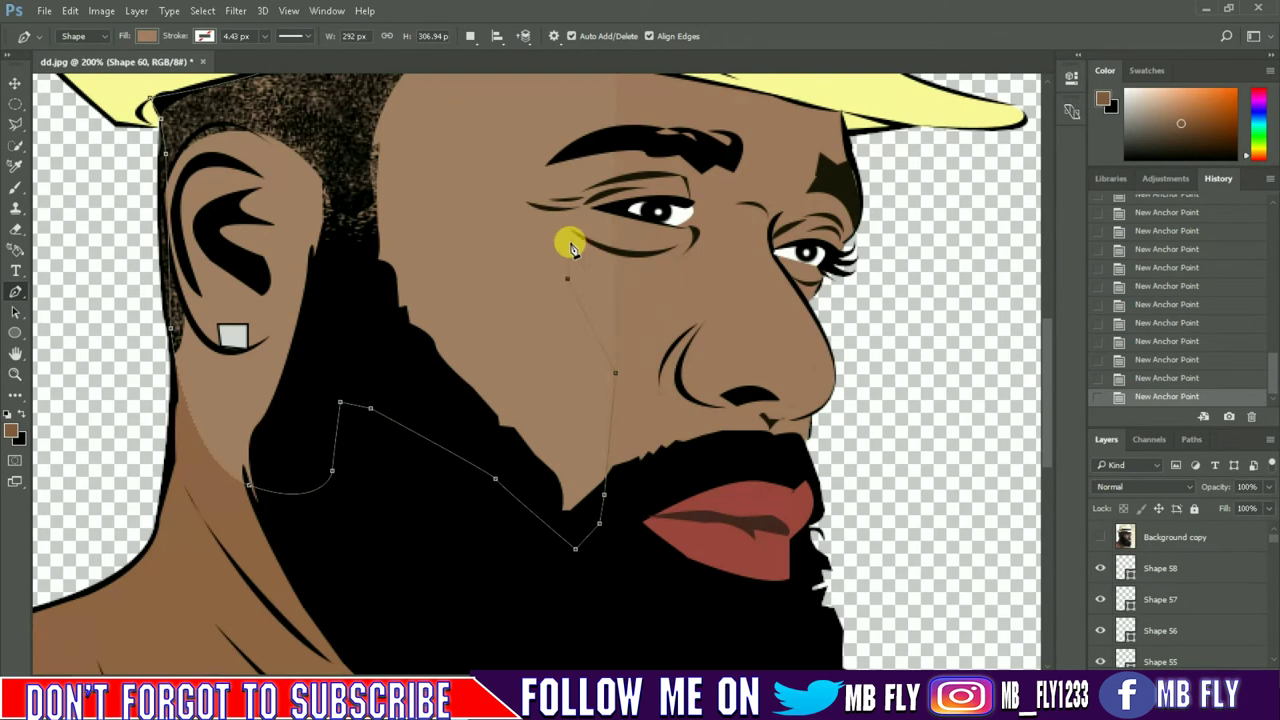
pyautogui.scroll(2, 598, 130)
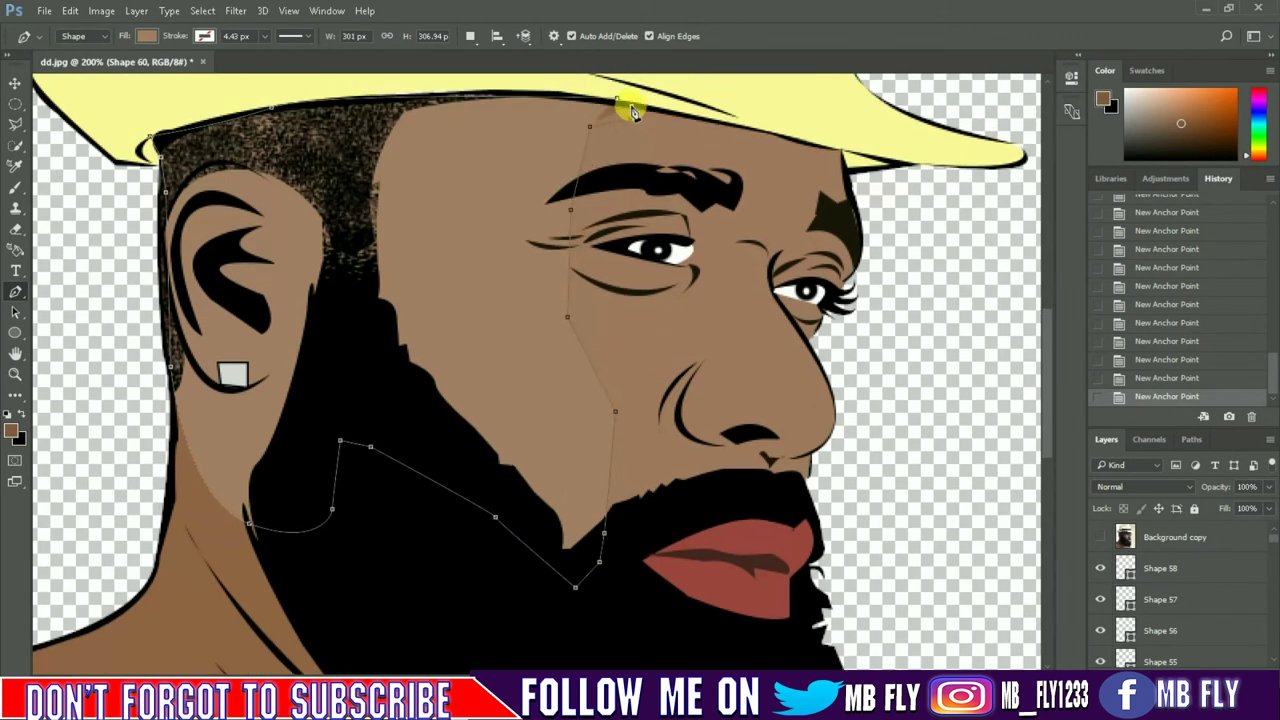
# Fill the new shading shape with brown, saved as a new swatch.
pyautogui.click(147, 36)
pyautogui.click(191, 337)
pyautogui.click(809, 234)
pyautogui.click(117, 310)
pyautogui.scroll(-3, 680, 500)
pyautogui.scroll(-2, 680, 500)
pyautogui.scroll(-3, 1158, 592)
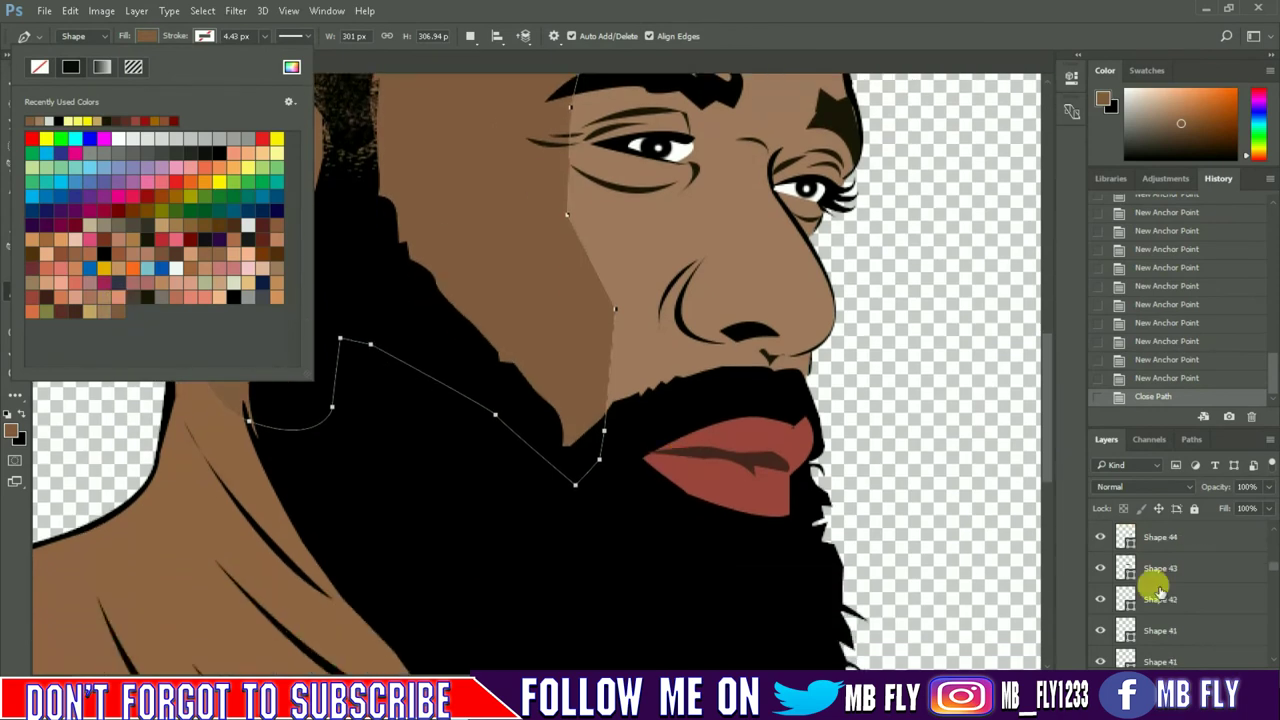
pyautogui.scroll(-3, 1158, 592)
# Stack Shape 60 below Shape 59 and recolour Shape 59 a darker brown.
pyautogui.moveTo(1158, 570)
pyautogui.mouseDown()
pyautogui.moveTo(1158, 585)
pyautogui.moveTo(1158, 545)
pyautogui.mouseUp()
pyautogui.scroll(5, 800, 490)
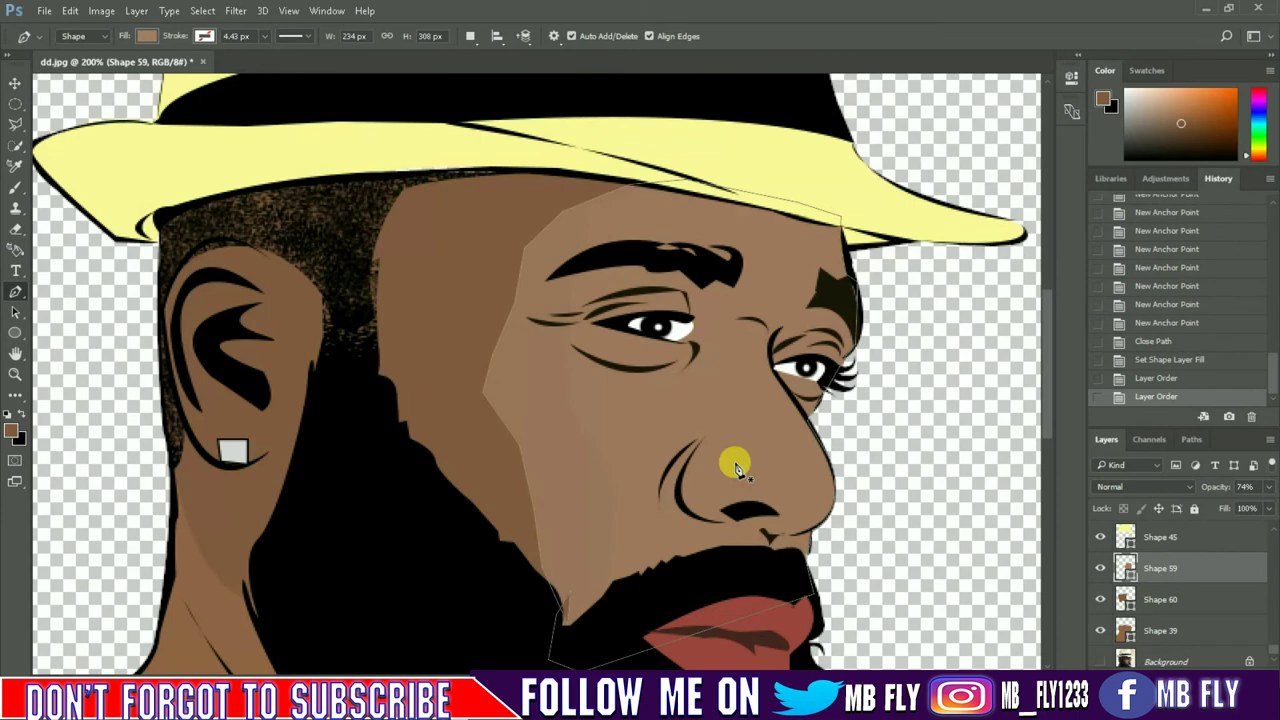
pyautogui.click(1157, 598)
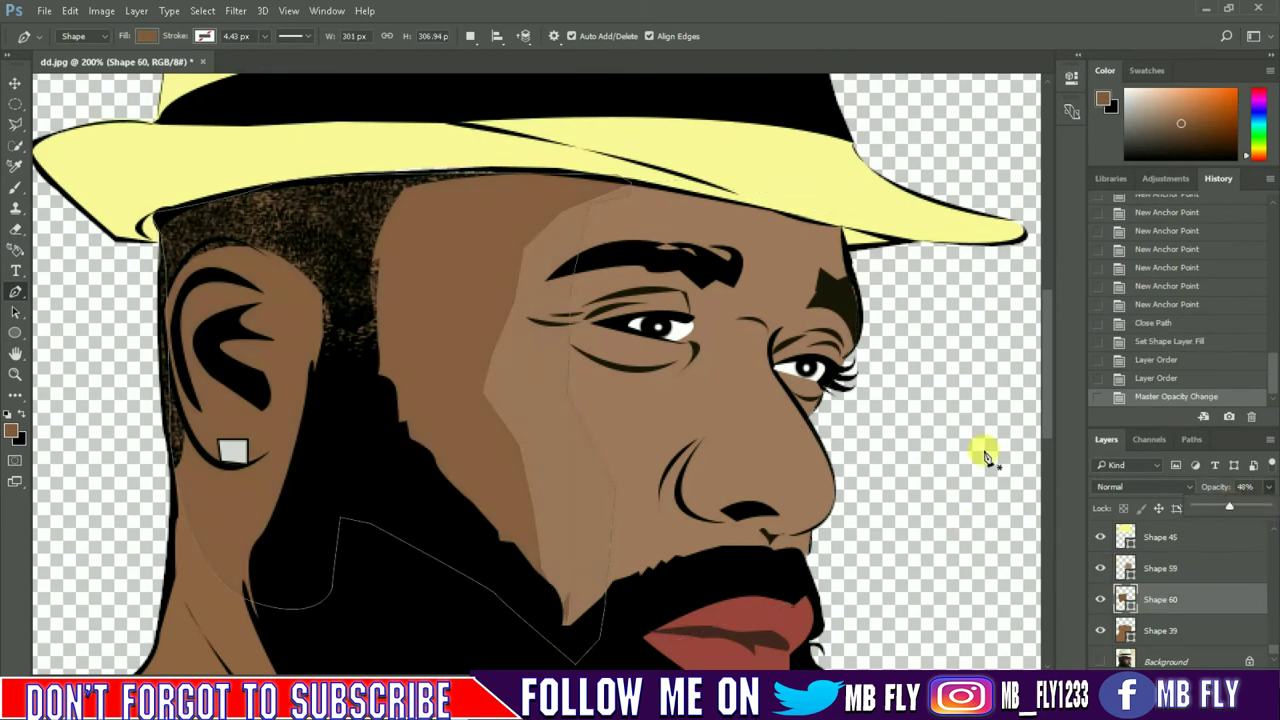
pyautogui.scroll(-3, 860, 430)
pyautogui.click(1157, 568)
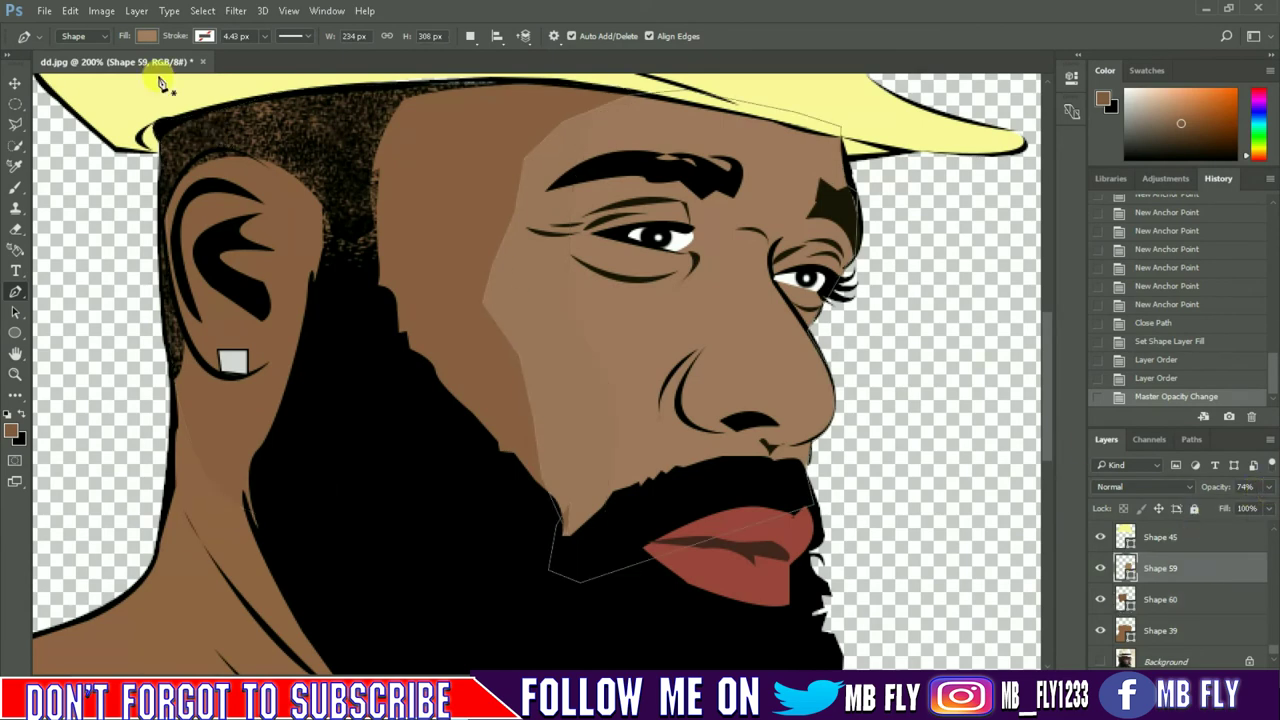
pyautogui.click(147, 36)
pyautogui.click(115, 314)
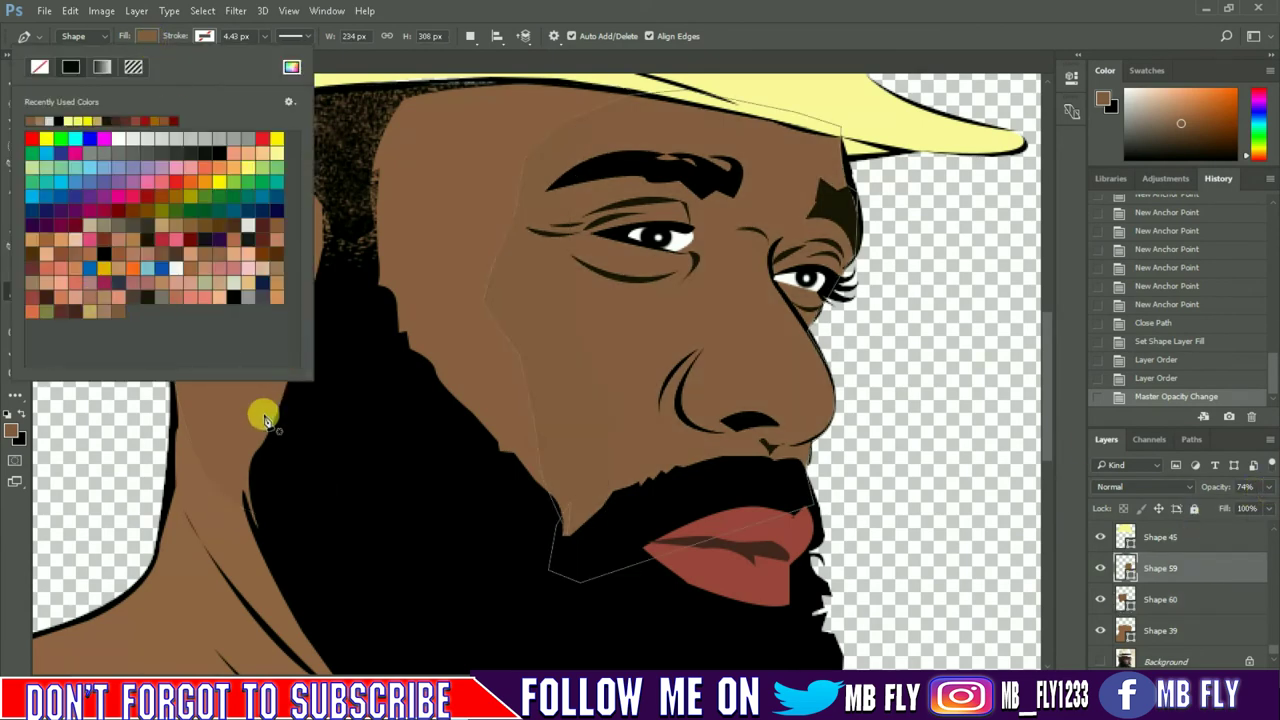
pyautogui.click(147, 36)
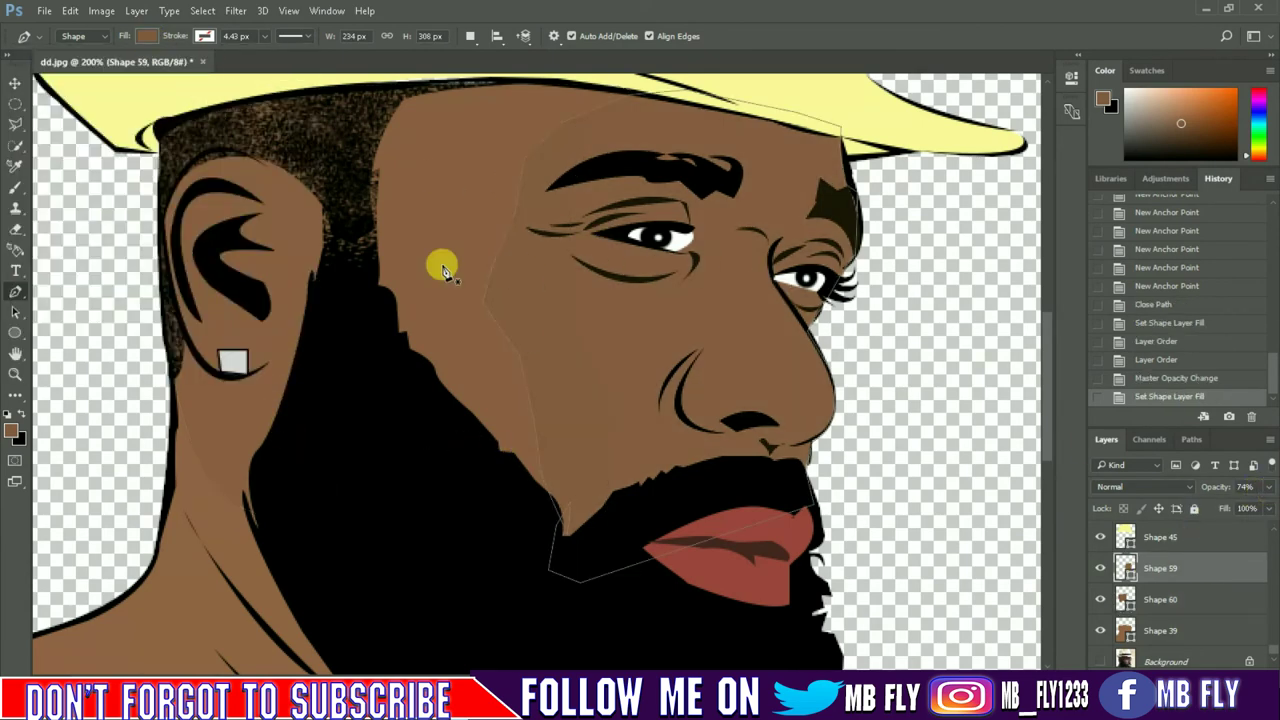
# Zoom out, then zoom in step by step to a close view of the lips.
pyautogui.hotkey('ctrl', '-')
pyautogui.hotkey('ctrl', '-')
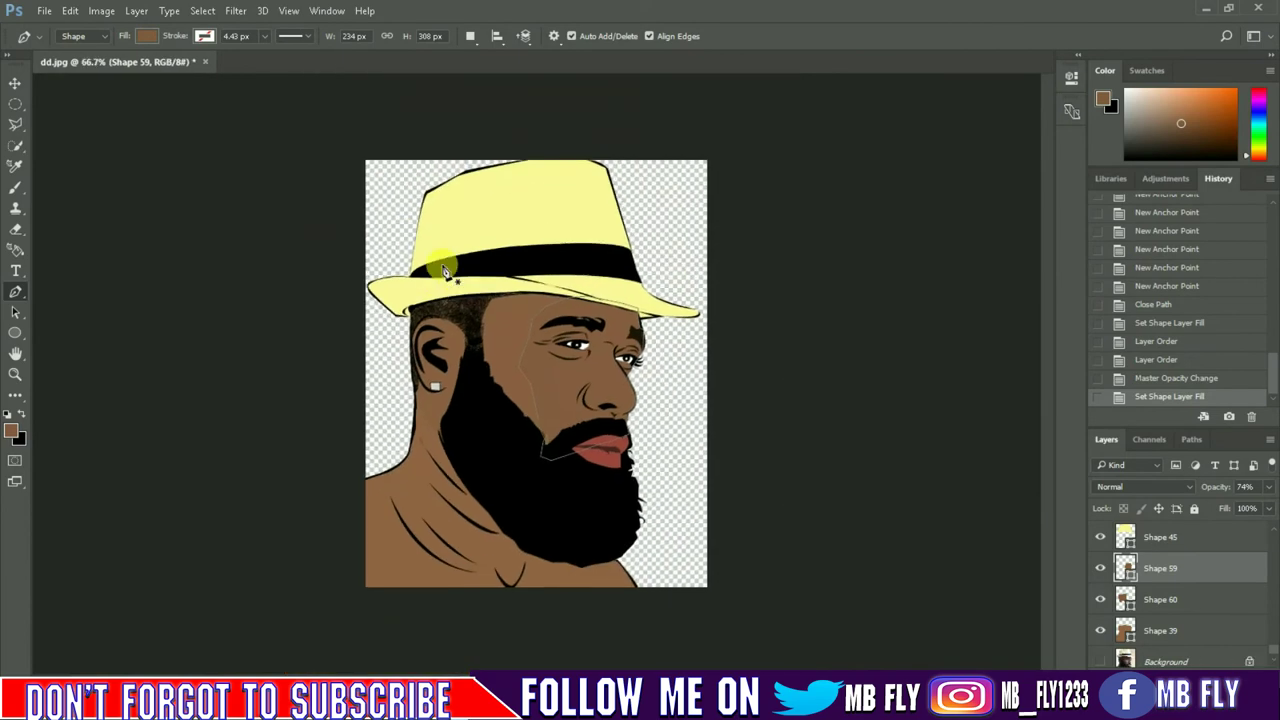
pyautogui.hotkey('ctrl', '+')
pyautogui.hotkey('ctrl', '+')
pyautogui.hotkey('ctrl', '-')
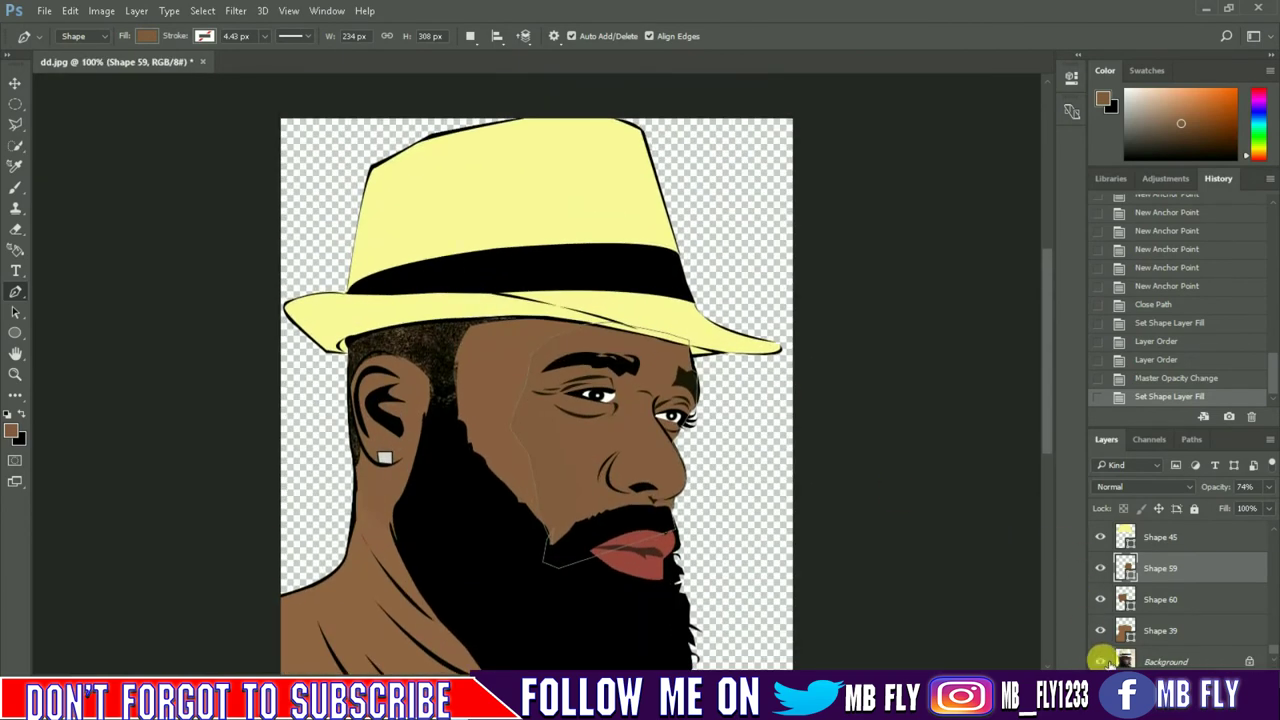
pyautogui.hotkey('ctrl', '+')
pyautogui.hotkey('ctrl', '+')
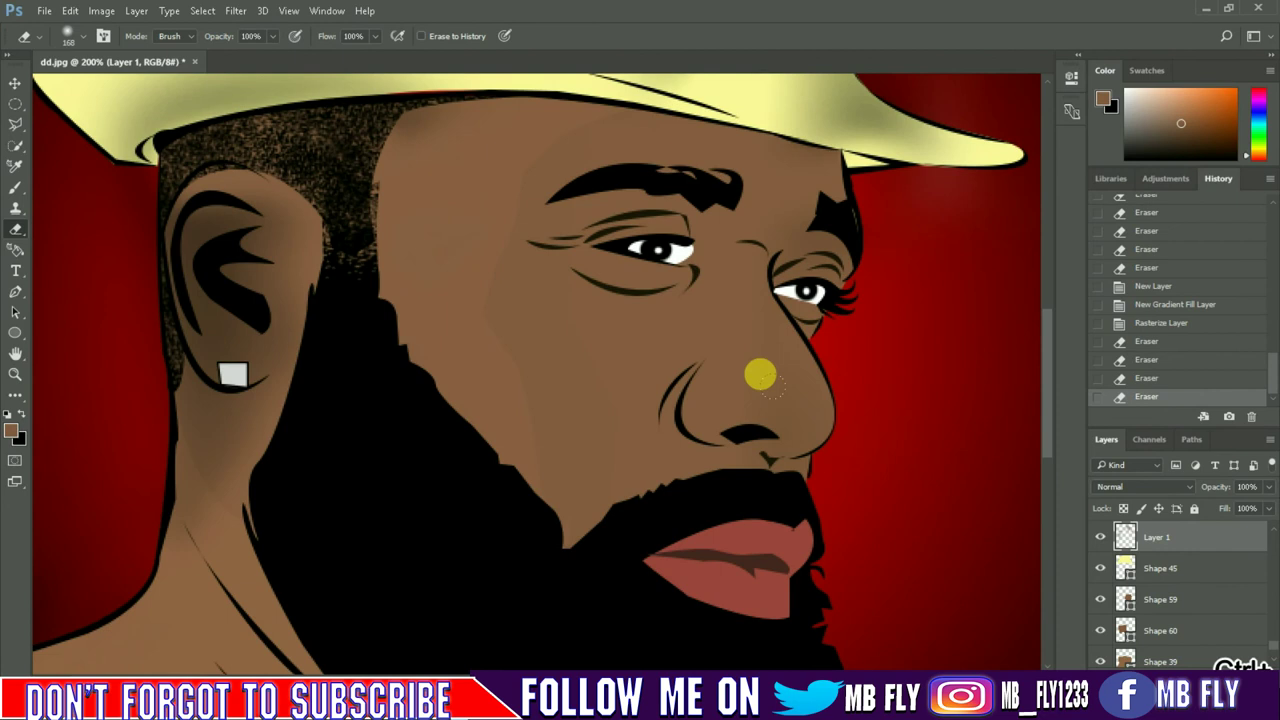
pyautogui.hotkey('ctrl', '+')
pyautogui.click(15, 80)
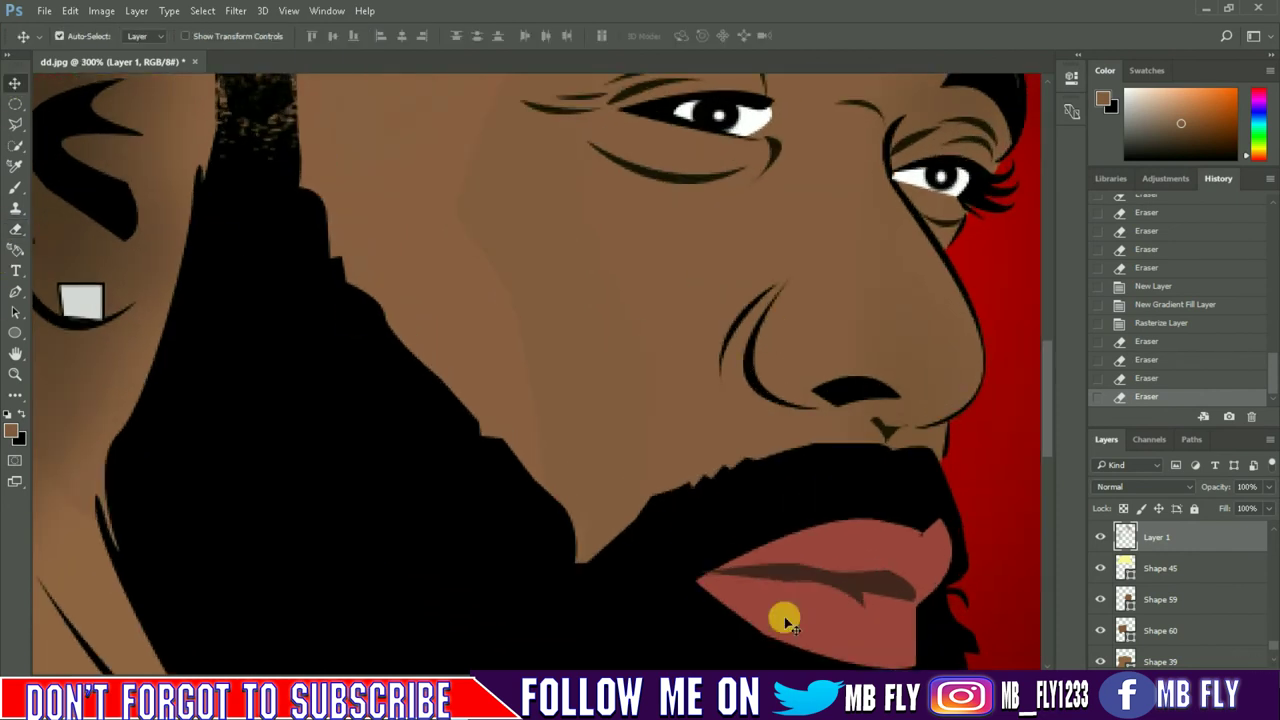
# Recolour the Shape 42 lip line a dark brownish red.
pyautogui.click(15, 292)
pyautogui.click(146, 36)
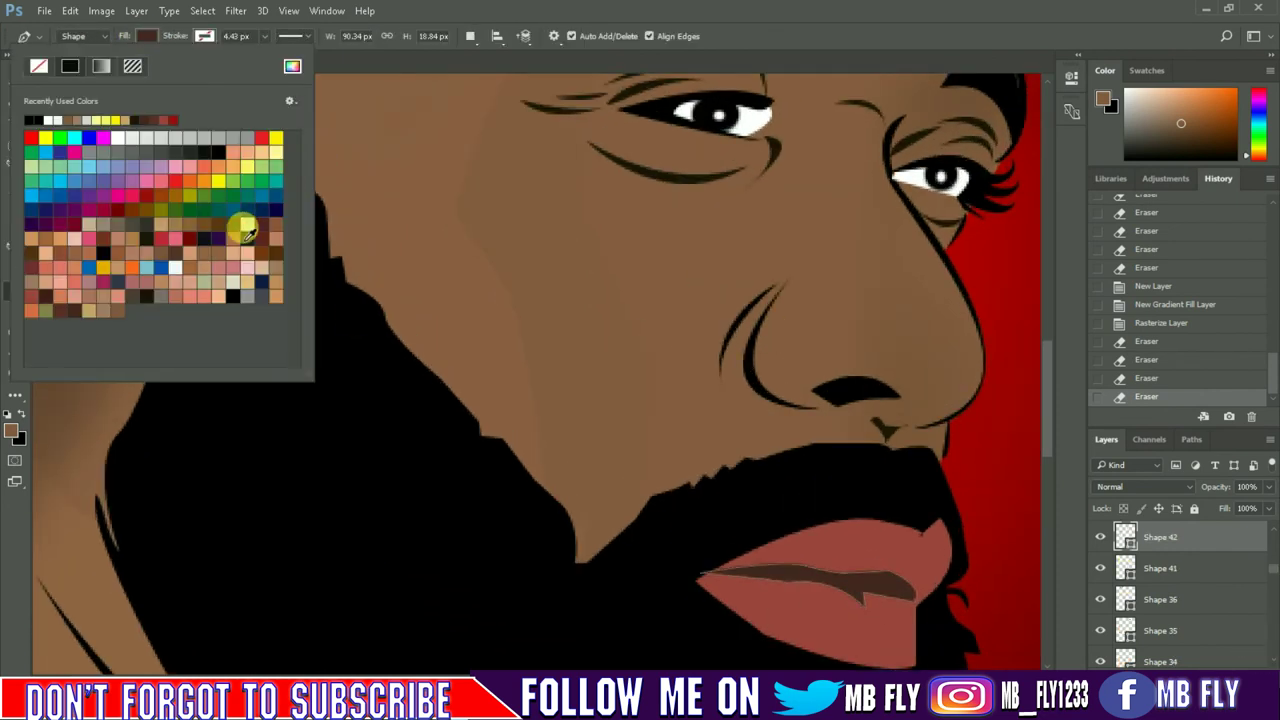
pyautogui.click(233, 296)
pyautogui.click(193, 235)
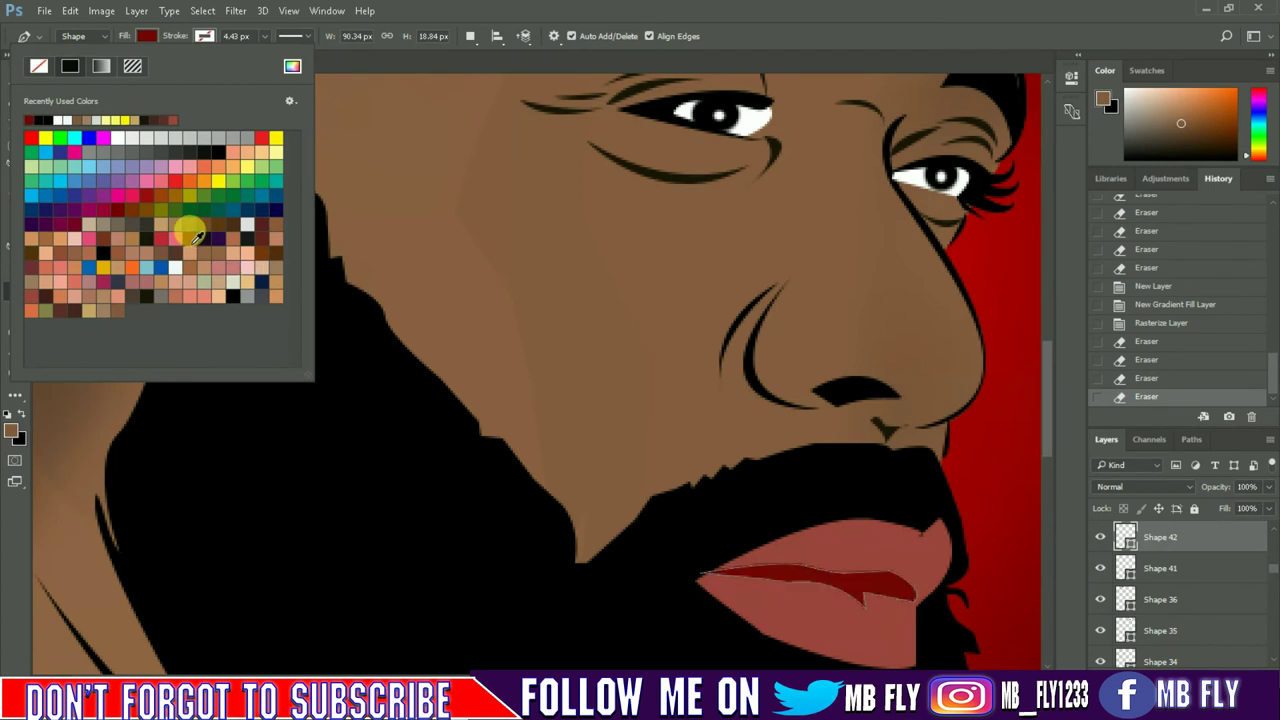
pyautogui.click(262, 236)
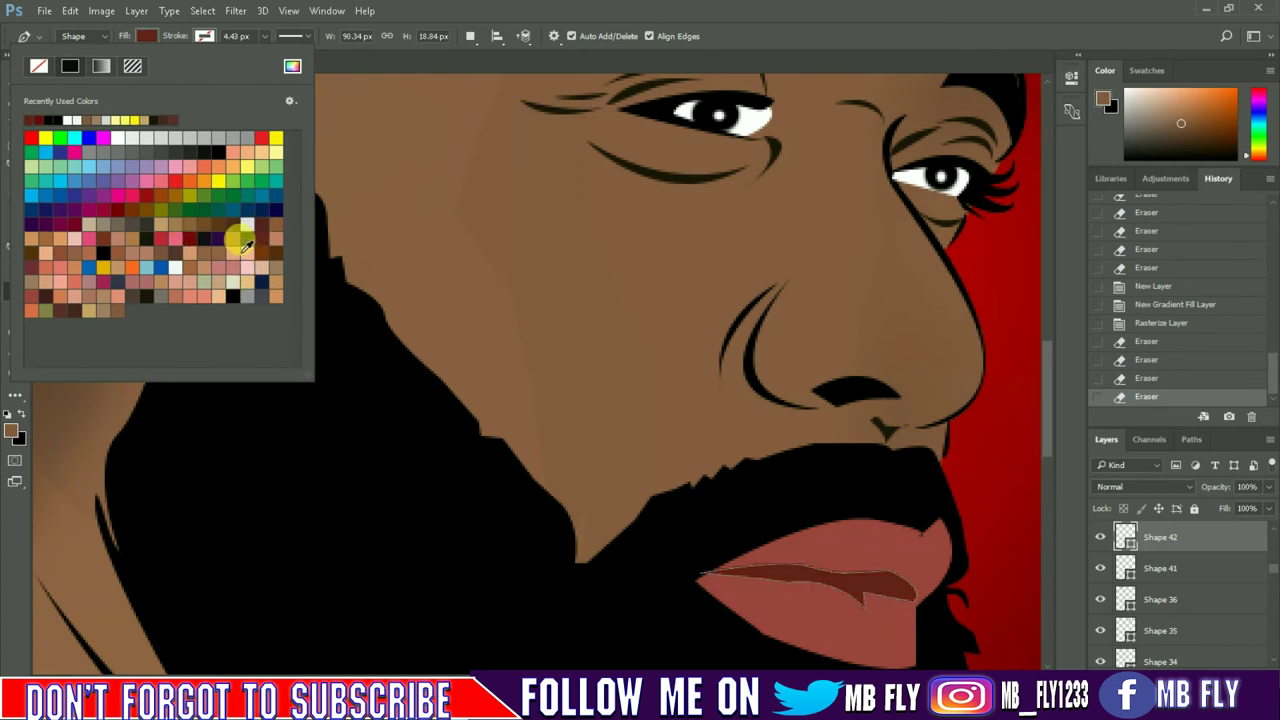
pyautogui.click(80, 305)
pyautogui.click(62, 310)
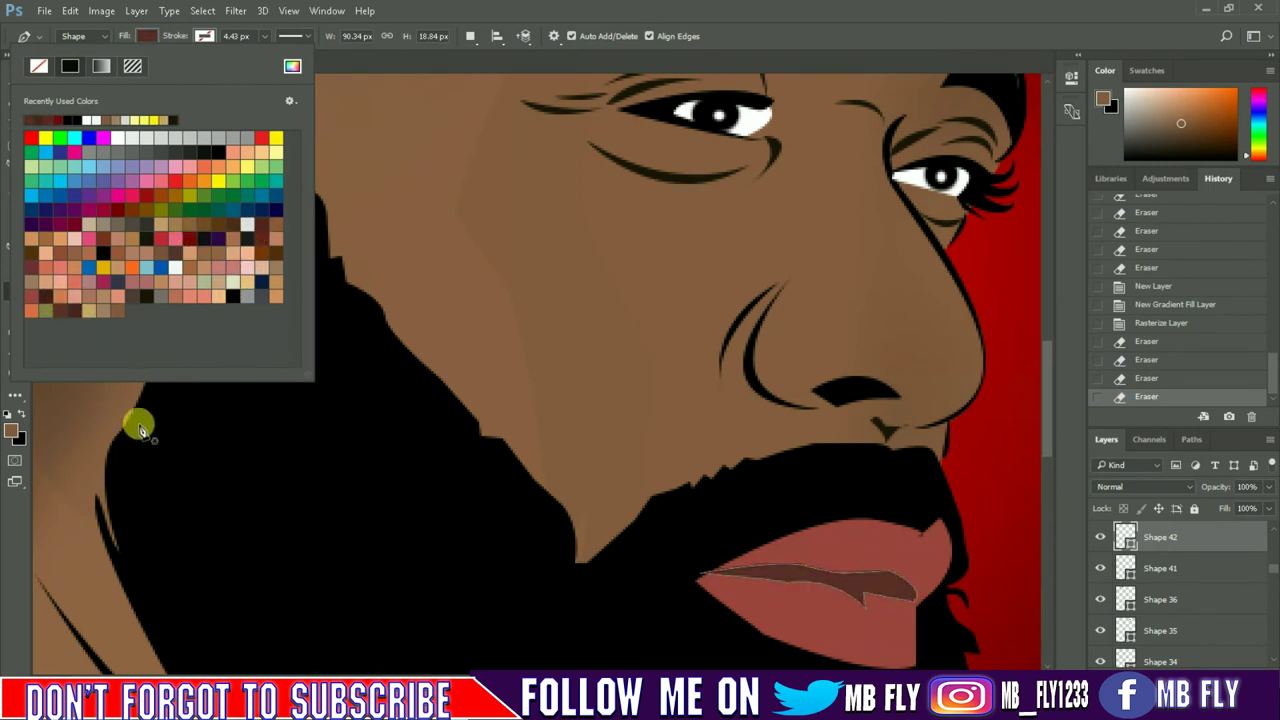
# Set the foreground colour to a stronger red.
pyautogui.click(11, 430)
pyautogui.click(851, 537)
pyautogui.moveTo(885, 167); pyautogui.dragTo(888, 145)
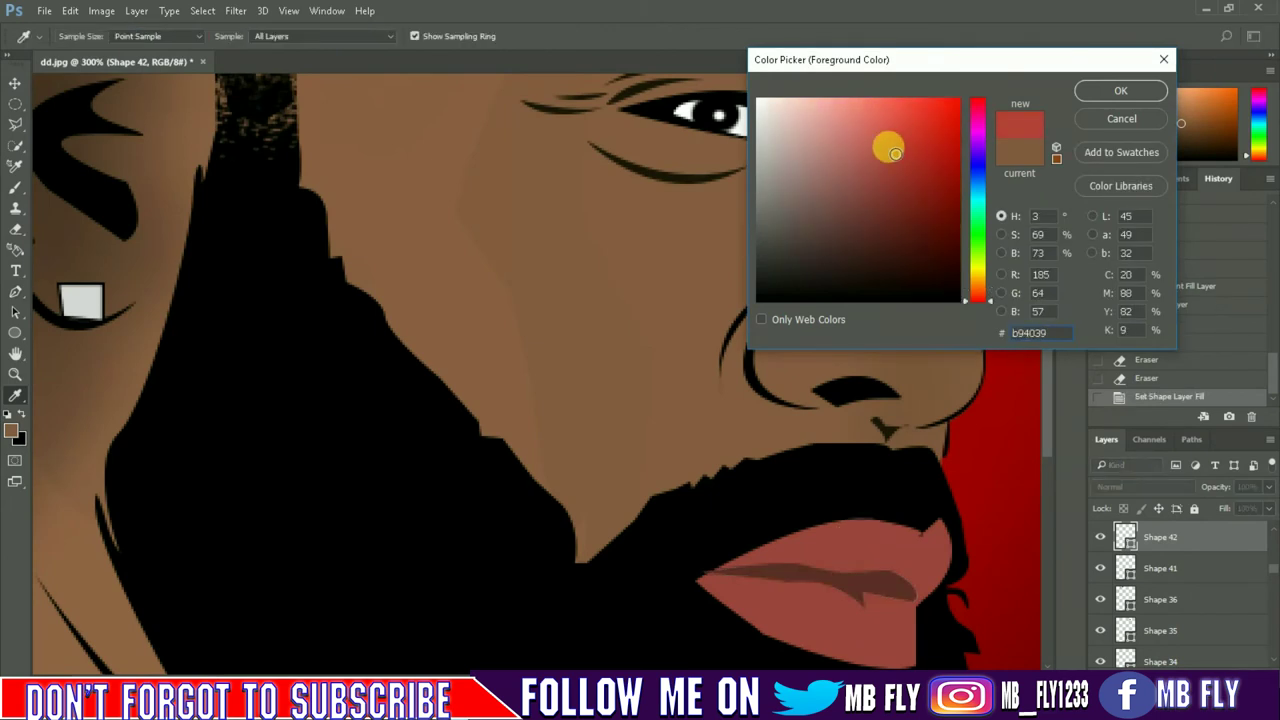
pyautogui.click(1107, 93)
# Draw and close a curved Shape 62 along the upper lip.
pyautogui.press('p')
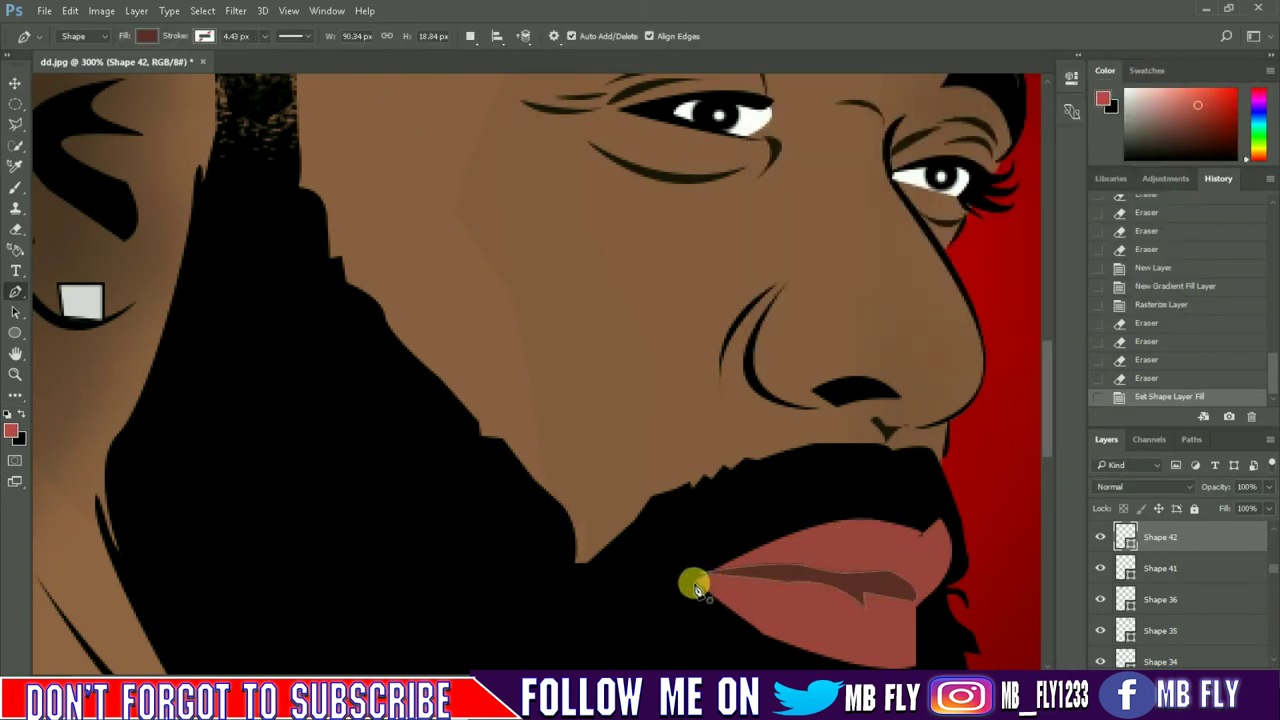
pyautogui.click(695, 582)
pyautogui.moveTo(741, 571); pyautogui.dragTo(784, 577)
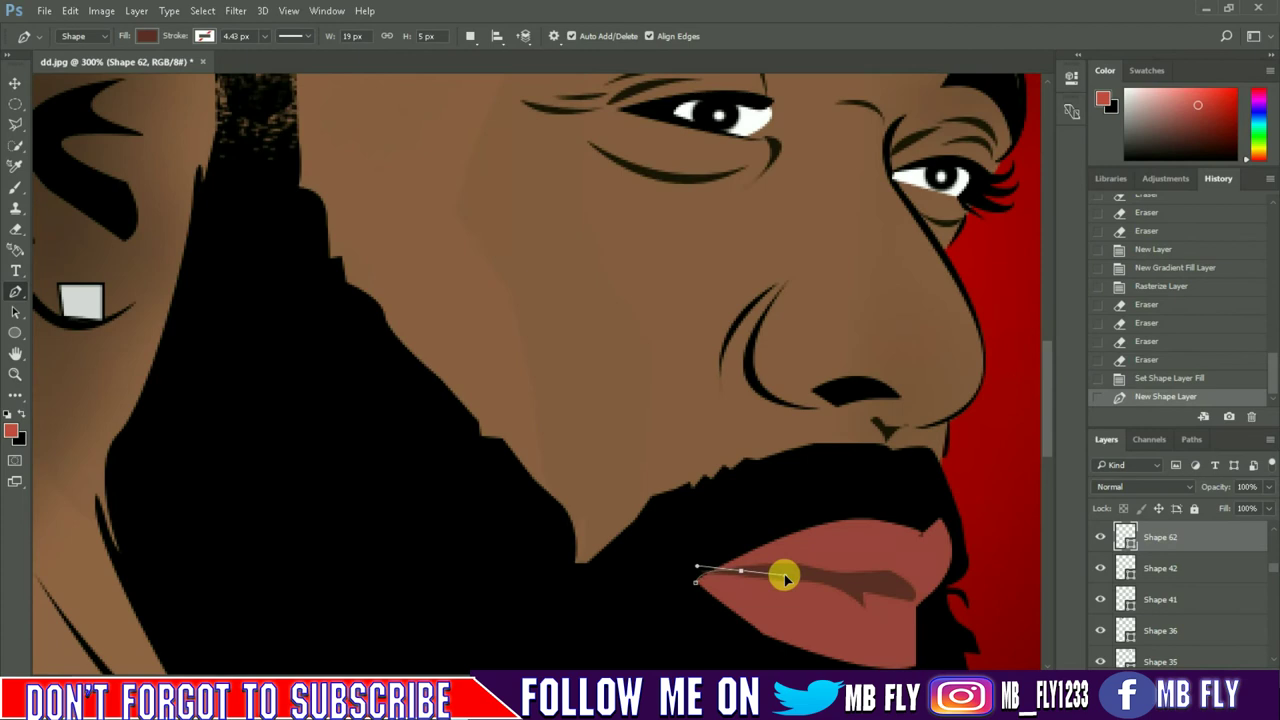
pyautogui.click(810, 573)
pyautogui.click(860, 578)
pyautogui.click(904, 592)
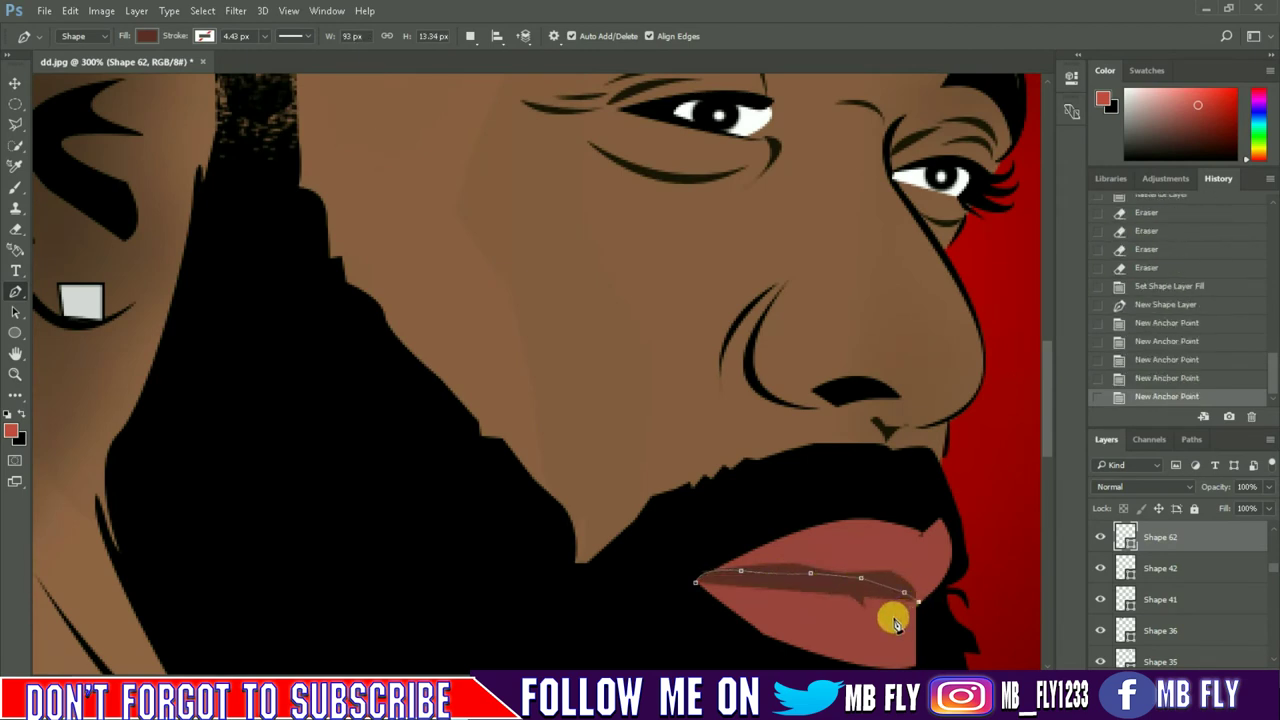
pyautogui.moveTo(880, 615); pyautogui.dragTo(897, 652)
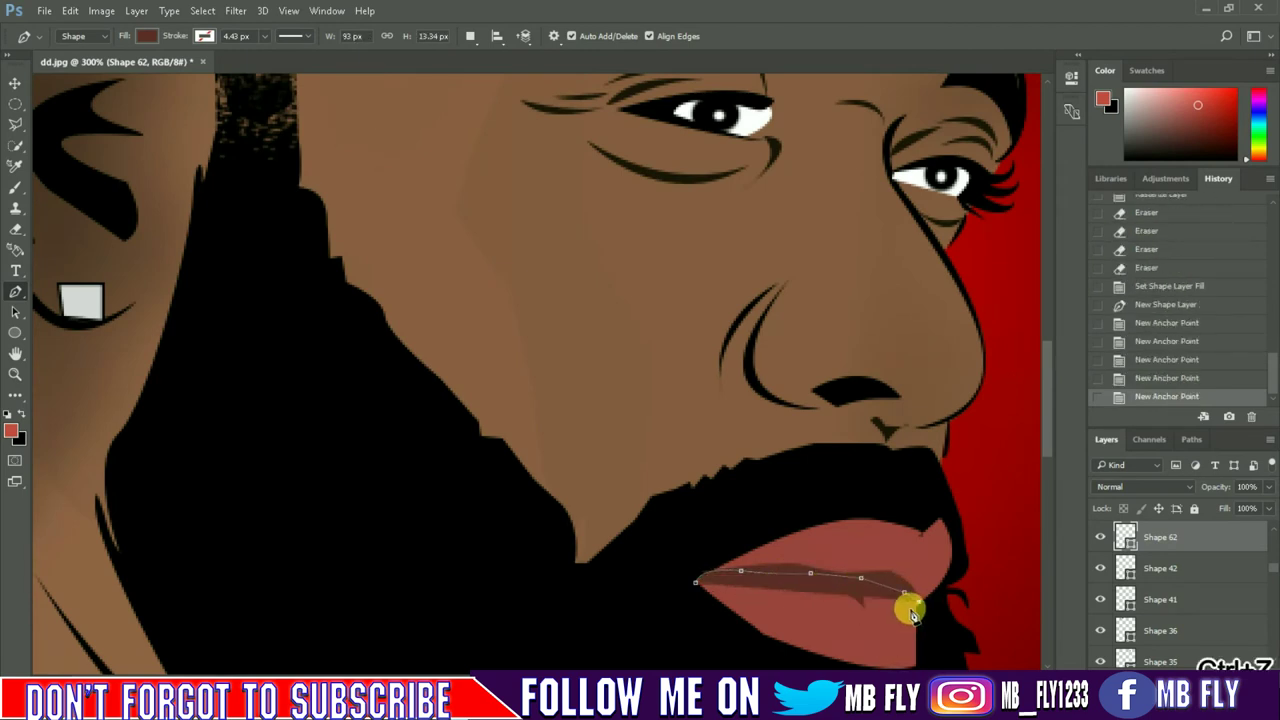
pyautogui.moveTo(905, 655); pyautogui.dragTo(885, 660)
pyautogui.moveTo(695, 582); pyautogui.dragTo(605, 510)
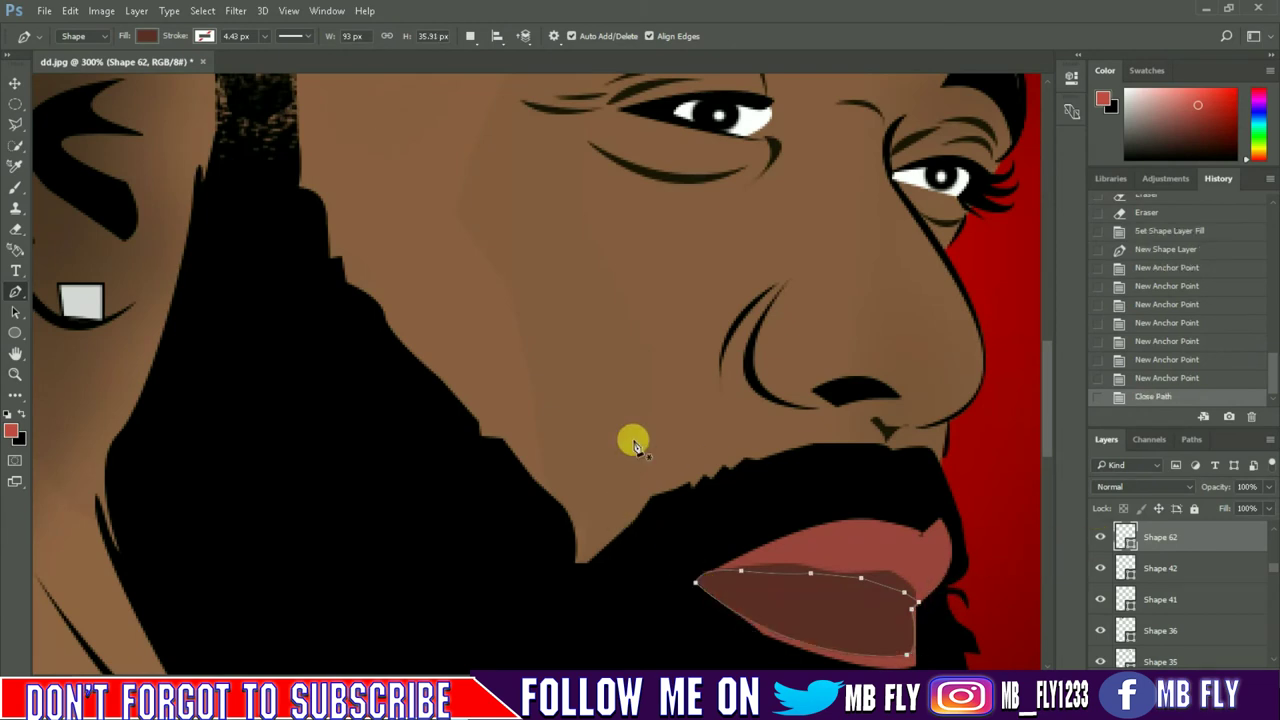
# Fill Shape 62 salmon red, place it below Shape 42, and pick a darker red foreground.
pyautogui.click(146, 36)
pyautogui.click(118, 310)
pyautogui.moveTo(1158, 538); pyautogui.dragTo(1158, 578)
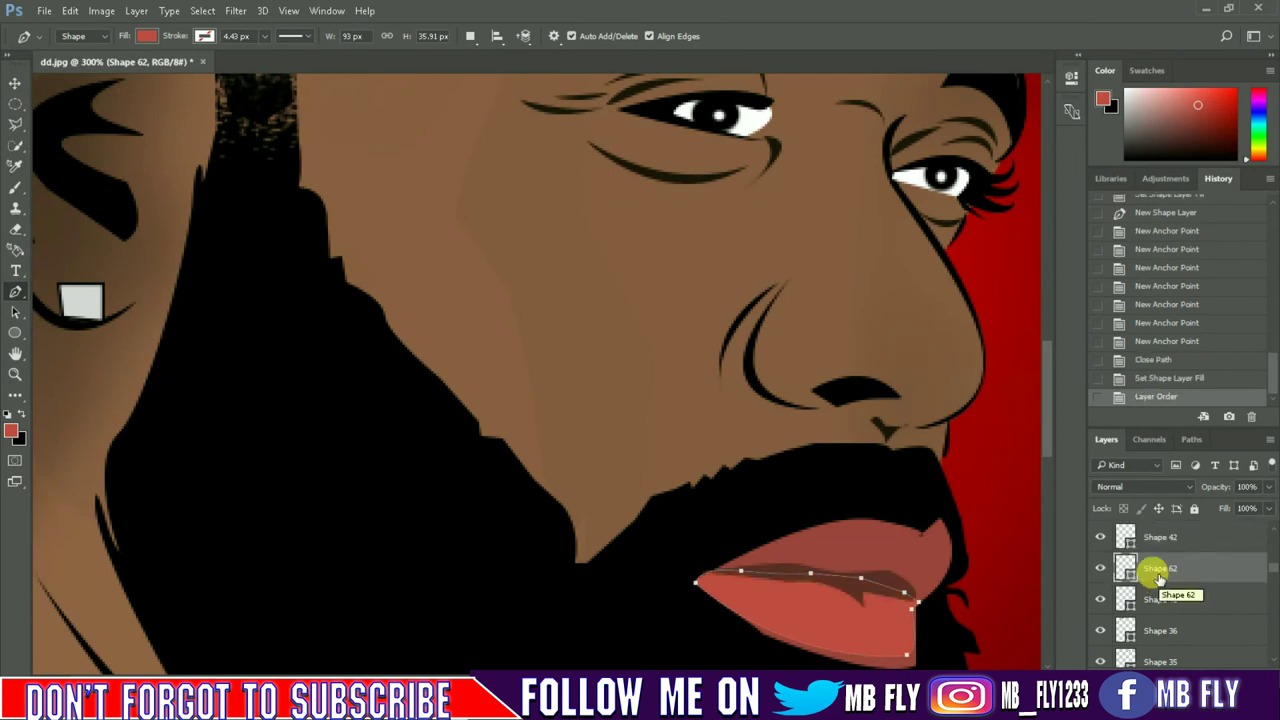
pyautogui.click(1166, 601)
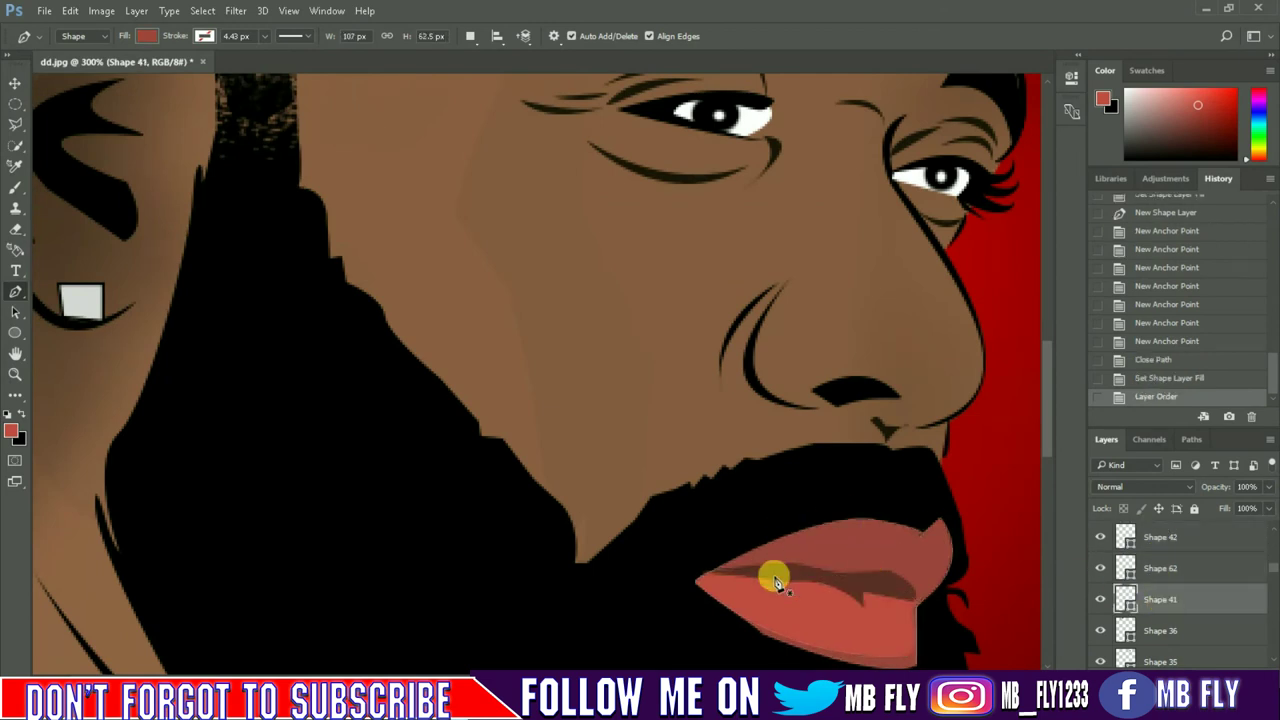
pyautogui.click(10, 430)
pyautogui.click(856, 196)
pyautogui.click(1110, 91)
# Draw and close a larger Shape 63 around the upper lip.
pyautogui.press('p')
pyautogui.click(704, 582)
pyautogui.moveTo(920, 540); pyautogui.dragTo(996, 586)
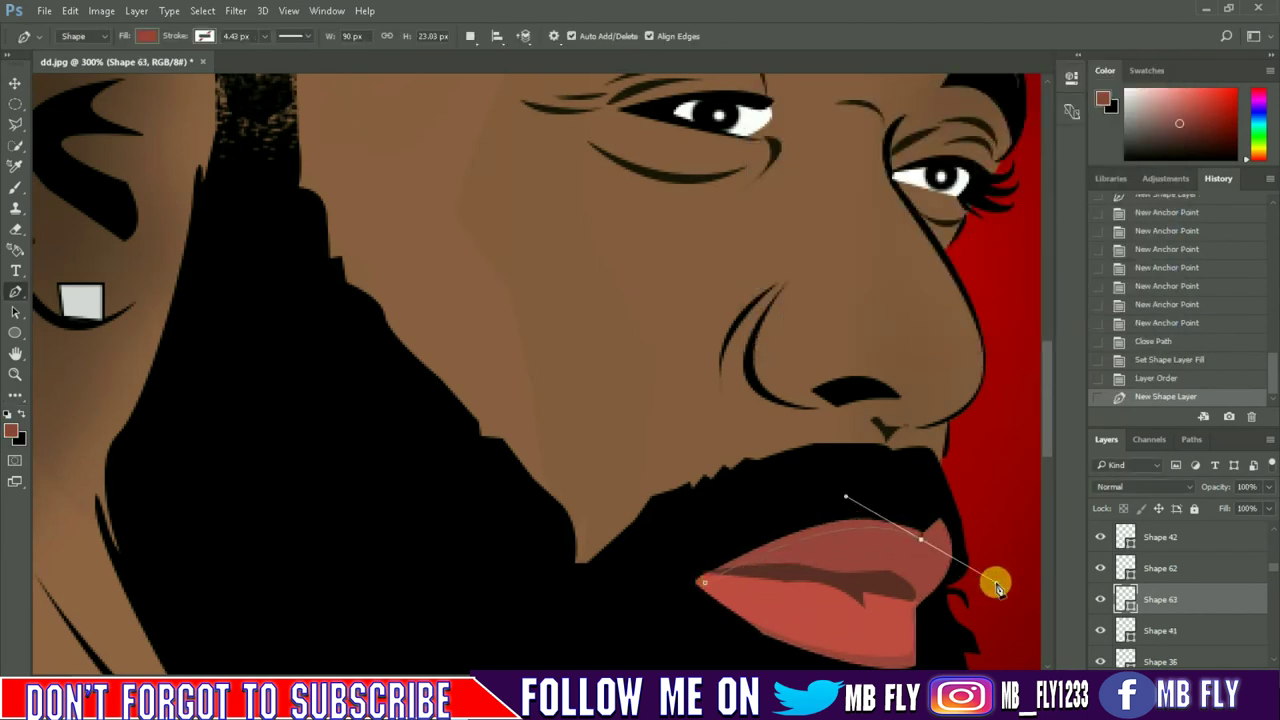
pyautogui.moveTo(920, 540); pyautogui.dragTo(940, 526)
pyautogui.moveTo(918, 600); pyautogui.dragTo(882, 633)
pyautogui.keyDown('alt'); pyautogui.click(918, 600); pyautogui.keyUp('alt')
pyautogui.click(956, 568)
pyautogui.click(949, 508)
pyautogui.click(889, 506)
pyautogui.click(762, 523)
pyautogui.click(680, 578)
pyautogui.click(705, 588)
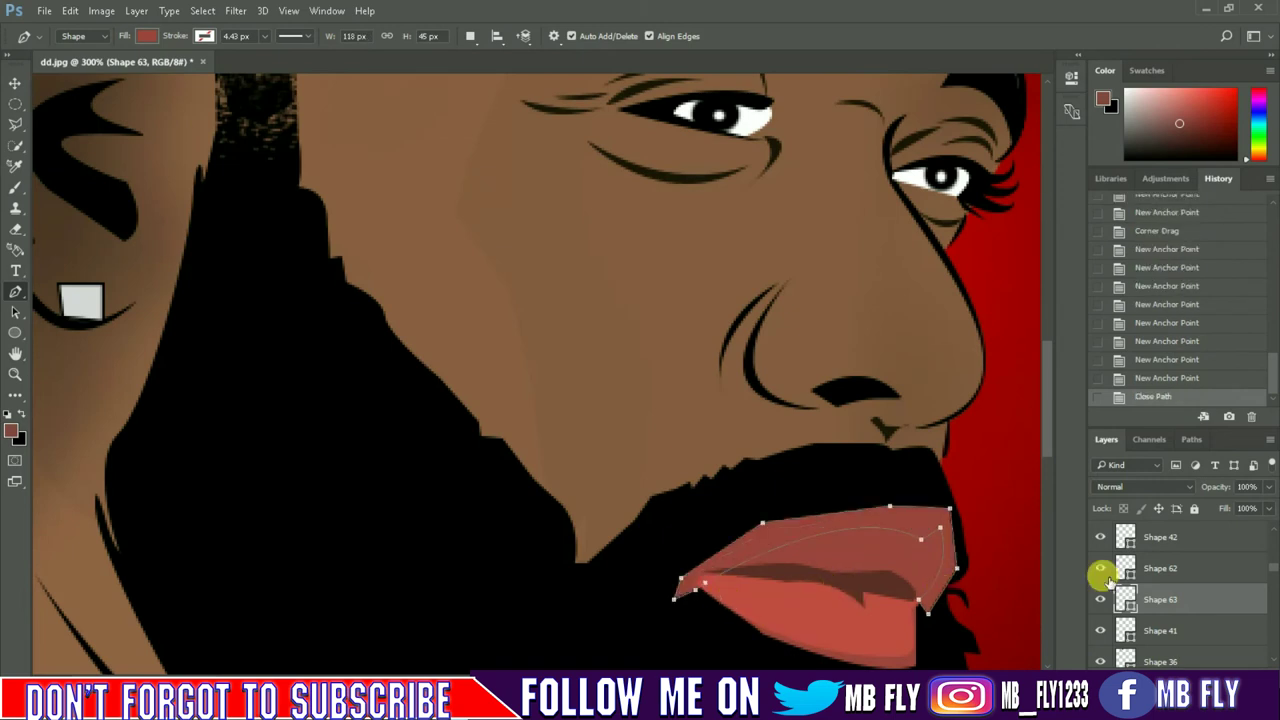
# Move Shape 63 behind the beard layer Shape 7 and fill it a lighter red.
pyautogui.moveTo(1160, 601); pyautogui.dragTo(1160, 575)
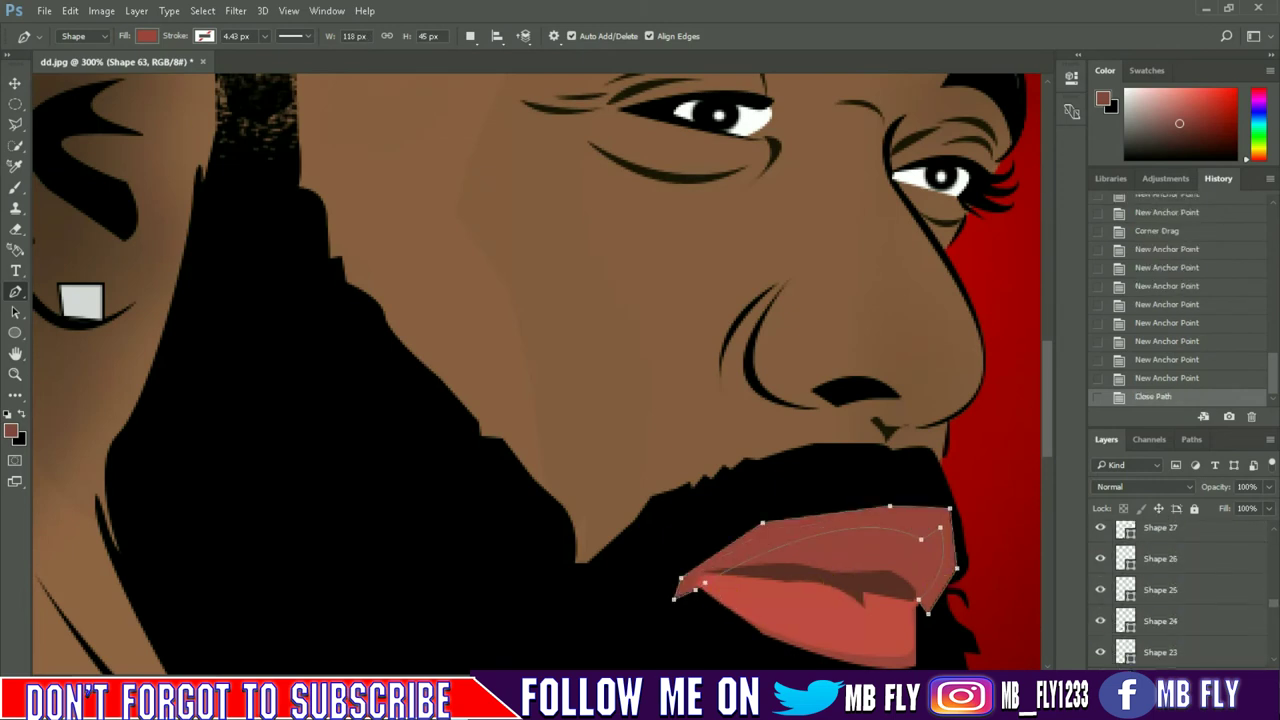
pyautogui.moveTo(1152, 560)
pyautogui.mouseDown()
pyautogui.moveTo(1130, 548)
pyautogui.moveTo(1155, 670)
pyautogui.mouseUp()
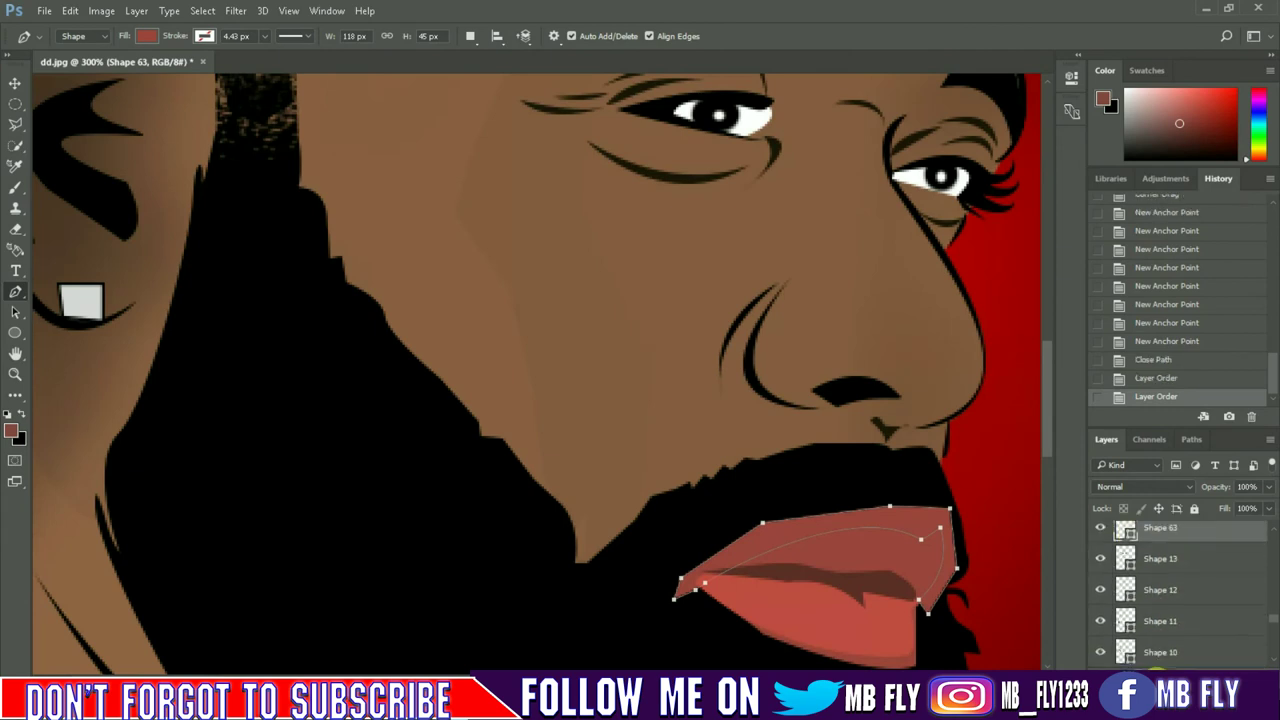
pyautogui.moveTo(1158, 668); pyautogui.dragTo(1165, 662)
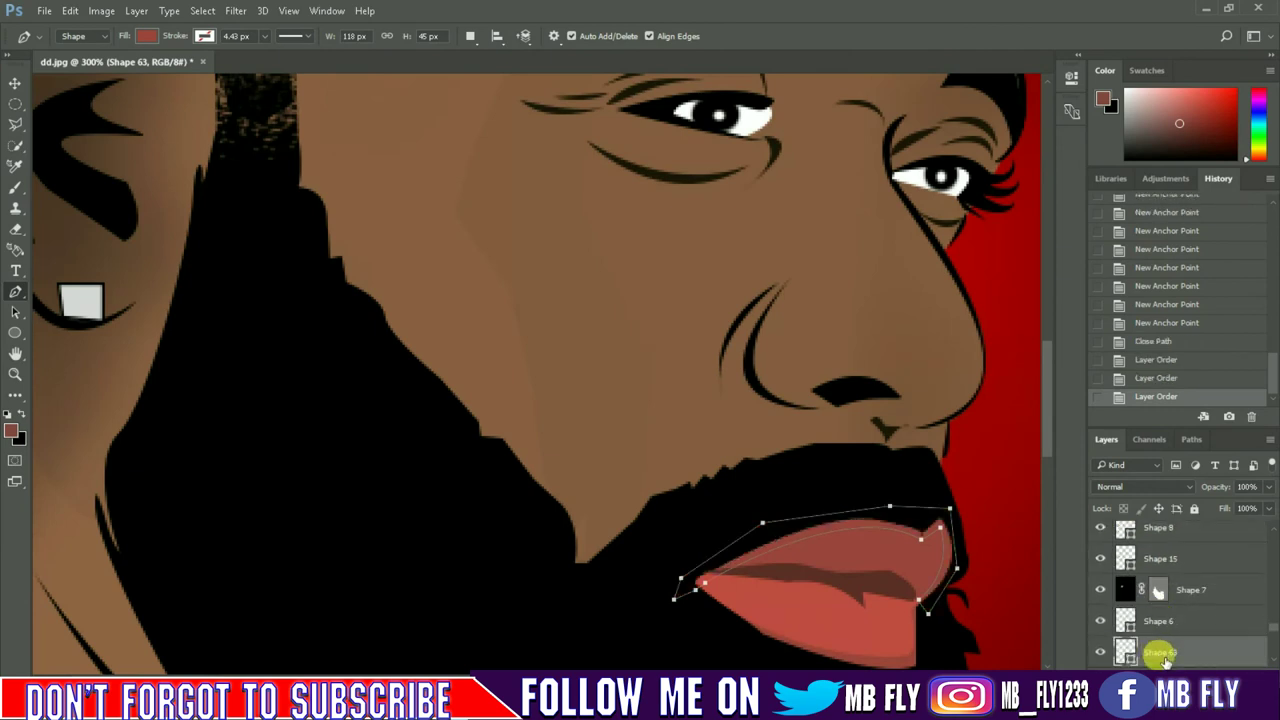
pyautogui.click(147, 37)
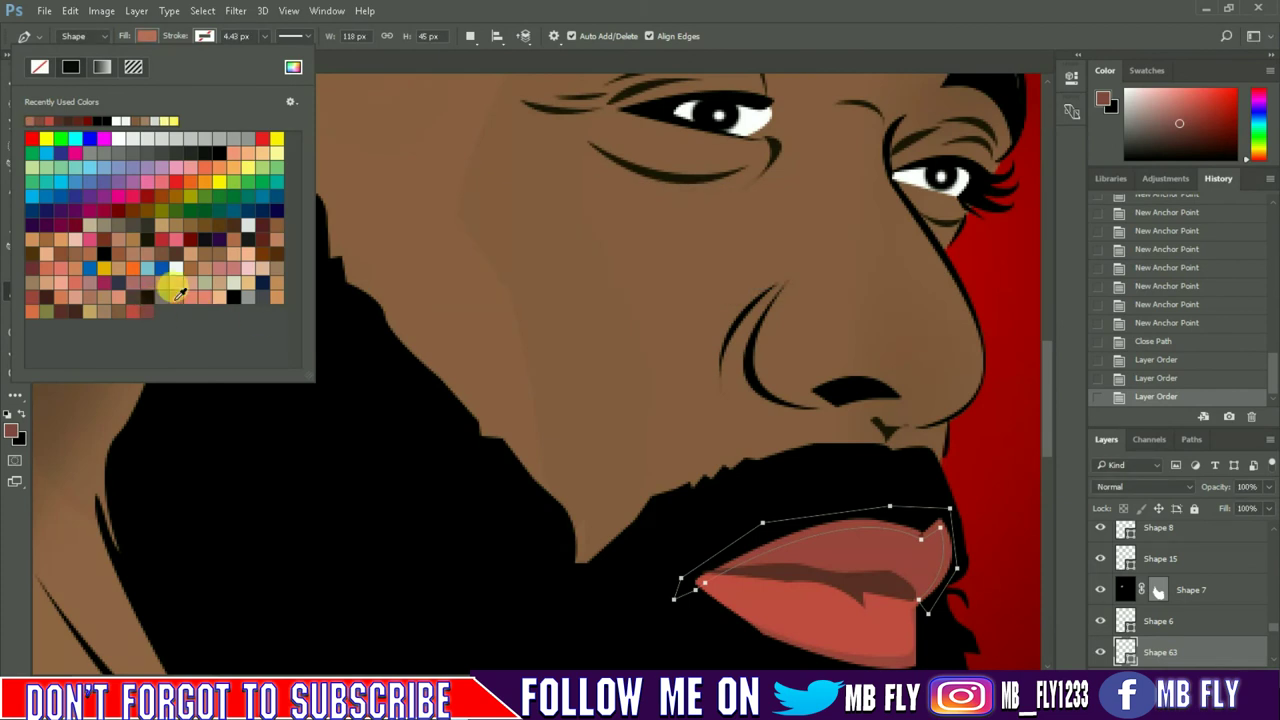
pyautogui.click(128, 119)
pyautogui.scroll(1, 1200, 590)
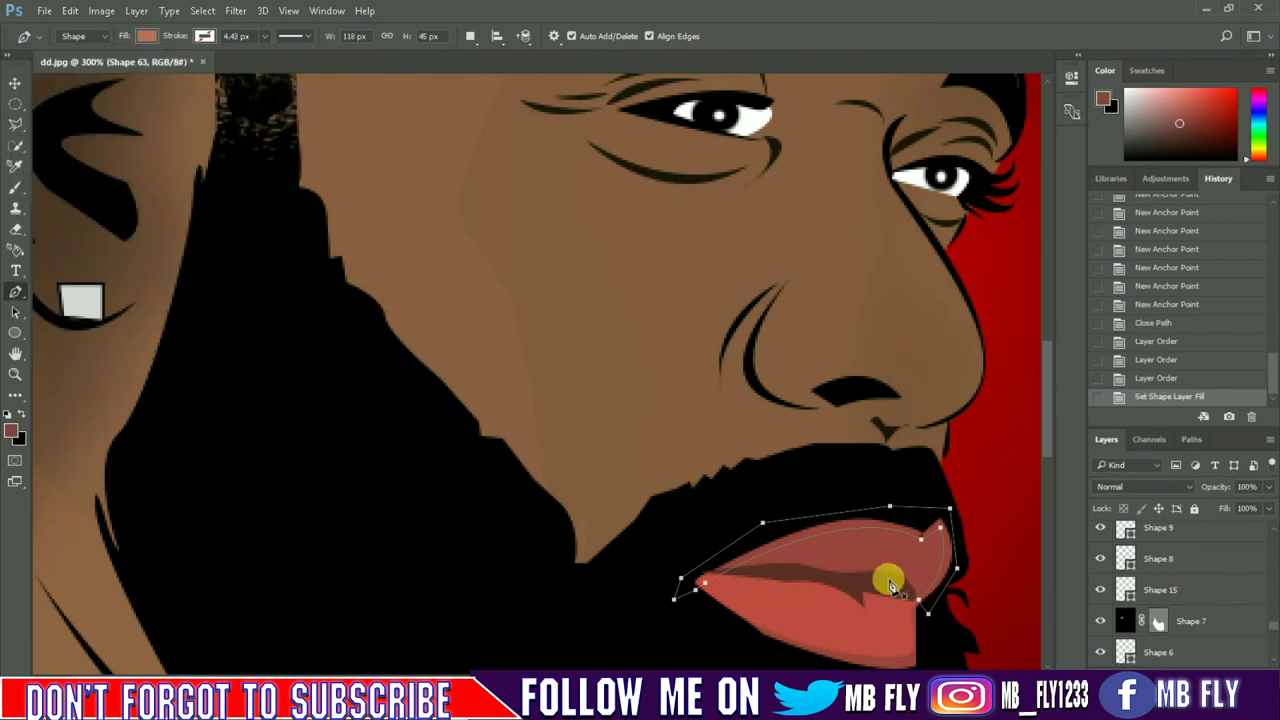
# Move Shape 41 above the beard layer Shape 7.
pyautogui.click(15, 80)
pyautogui.scroll(-1, 1150, 580)
pyautogui.moveTo(1160, 622)
pyautogui.mouseDown()
pyautogui.moveTo(1172, 620)
pyautogui.moveTo(1170, 575)
pyautogui.mouseUp()
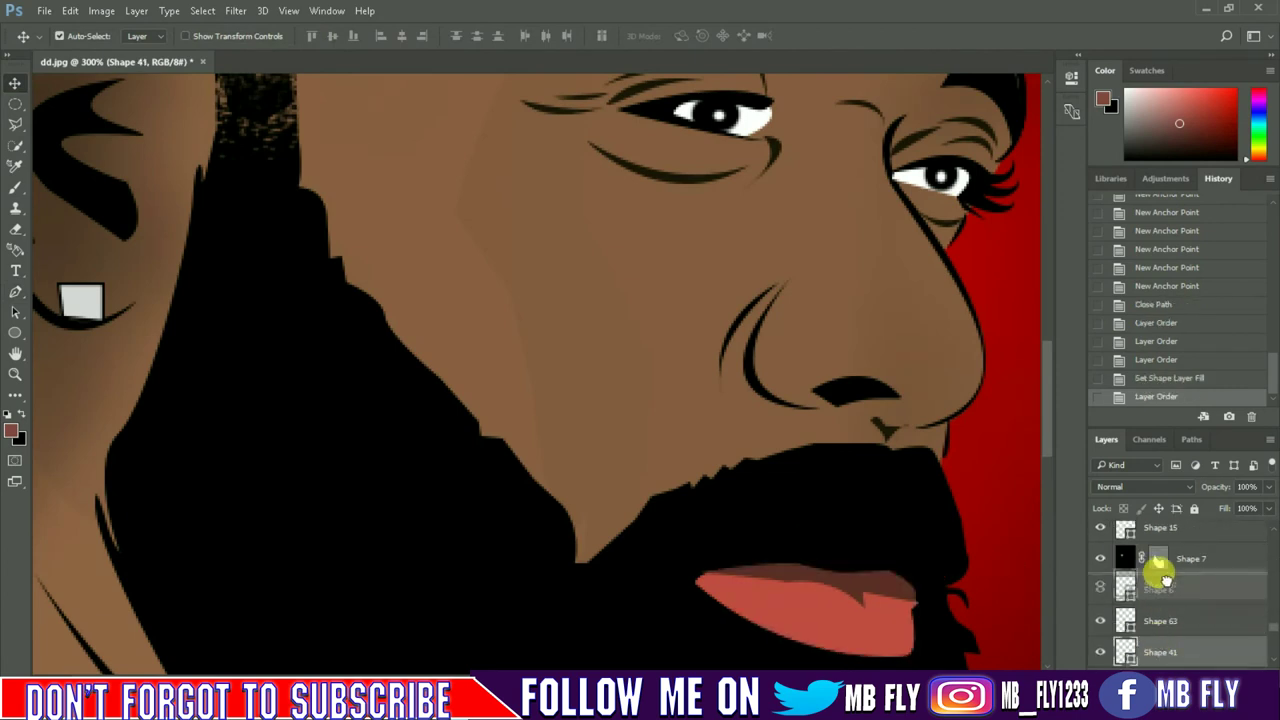
pyautogui.moveTo(1170, 530); pyautogui.dragTo(1170, 528)
pyautogui.click(15, 292)
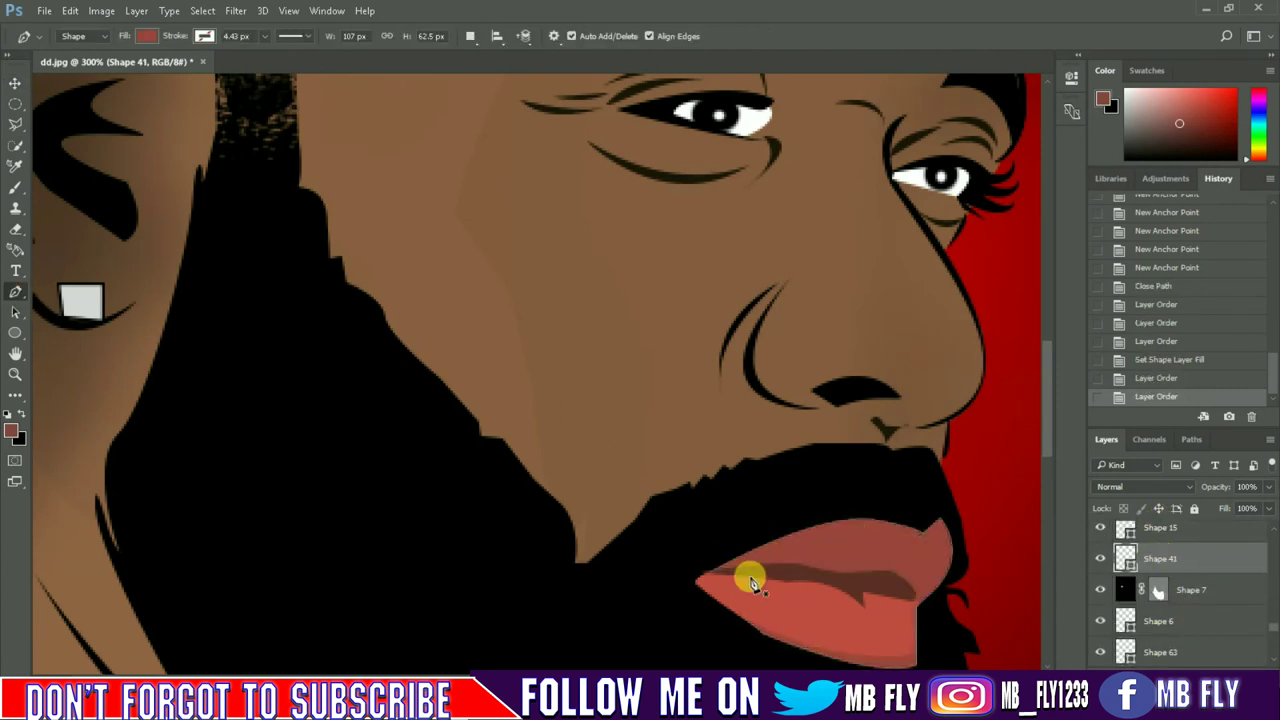
# Draw and close Shape 64 over the right side of the lips.
pyautogui.click(709, 581)
pyautogui.moveTo(911, 537)
pyautogui.mouseDown()
pyautogui.moveTo(965, 585)
pyautogui.moveTo(918, 545)
pyautogui.moveTo(938, 527)
pyautogui.mouseUp()
pyautogui.moveTo(921, 596); pyautogui.dragTo(905, 612)
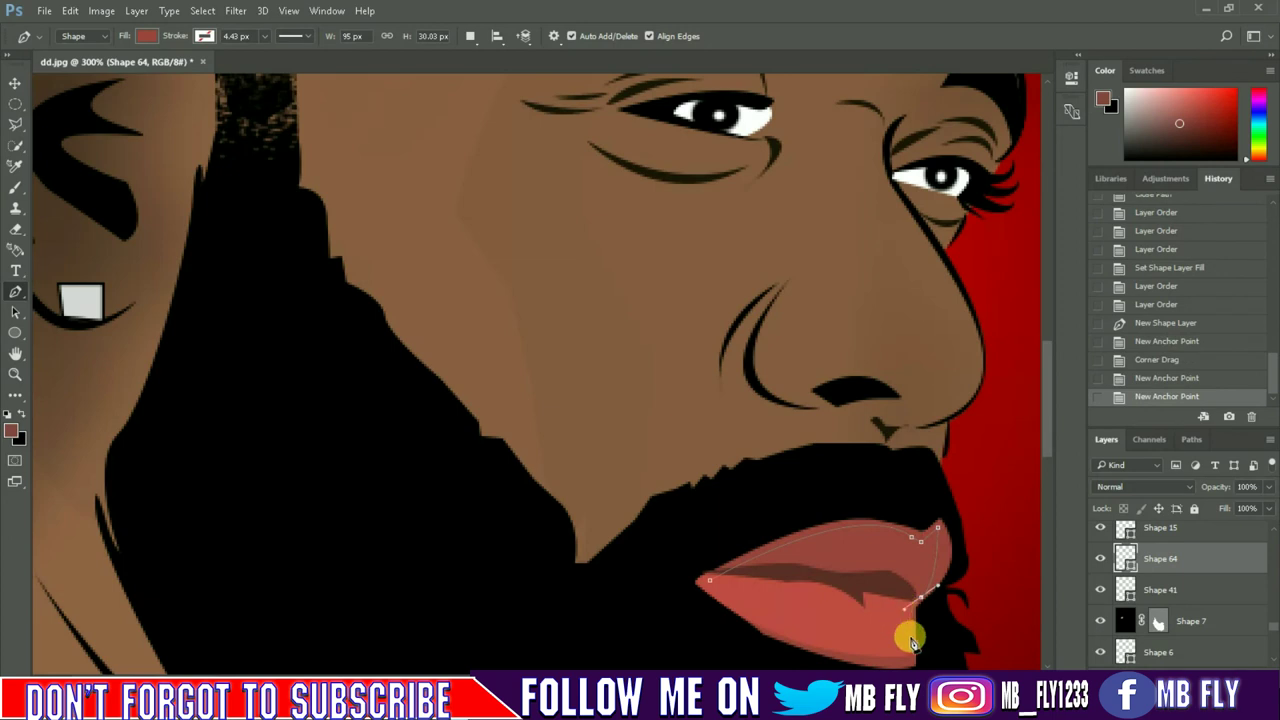
pyautogui.click(904, 618)
pyautogui.click(709, 579)
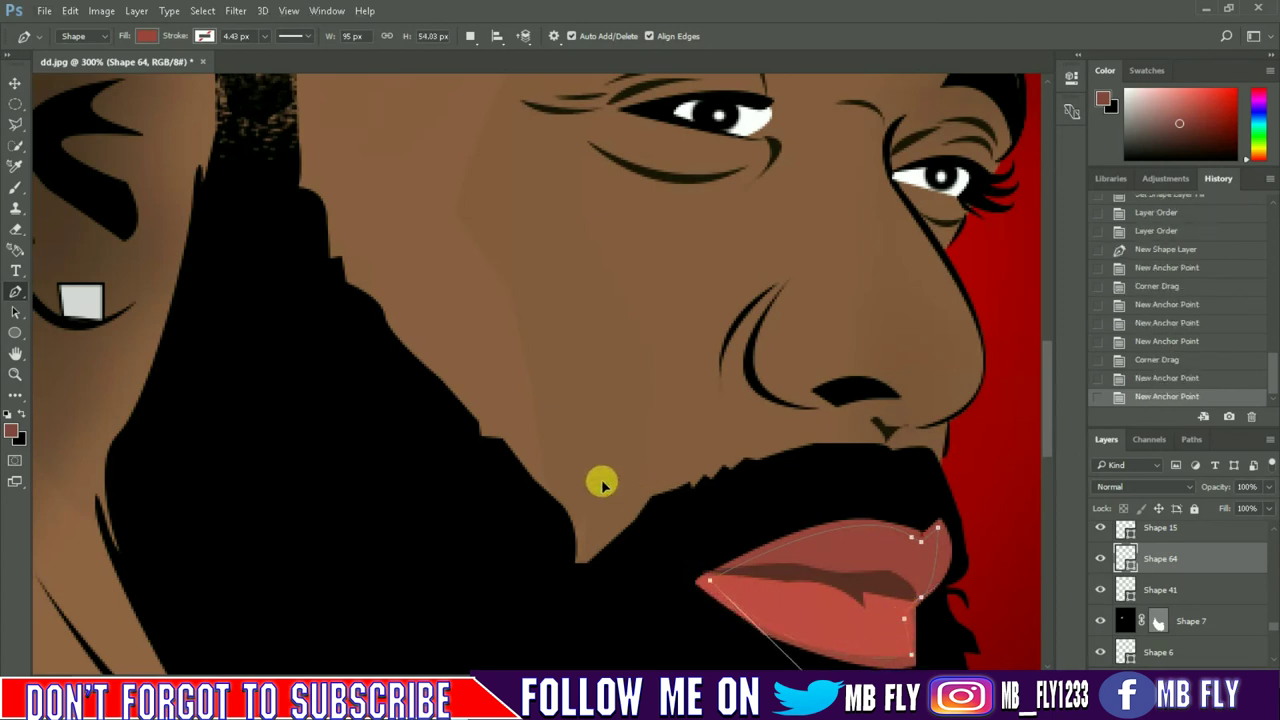
# Give Shape 64 a light salmon-pink fill from the swatches.
pyautogui.click(139, 38)
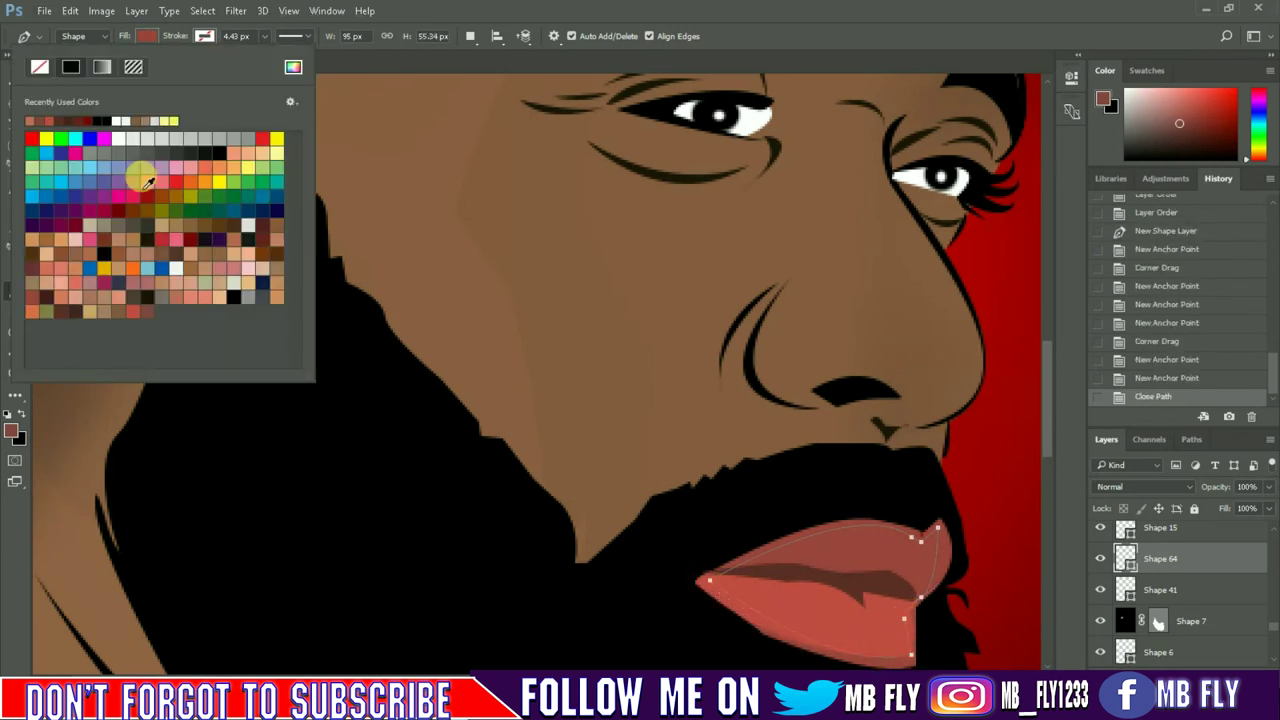
pyautogui.click(148, 193)
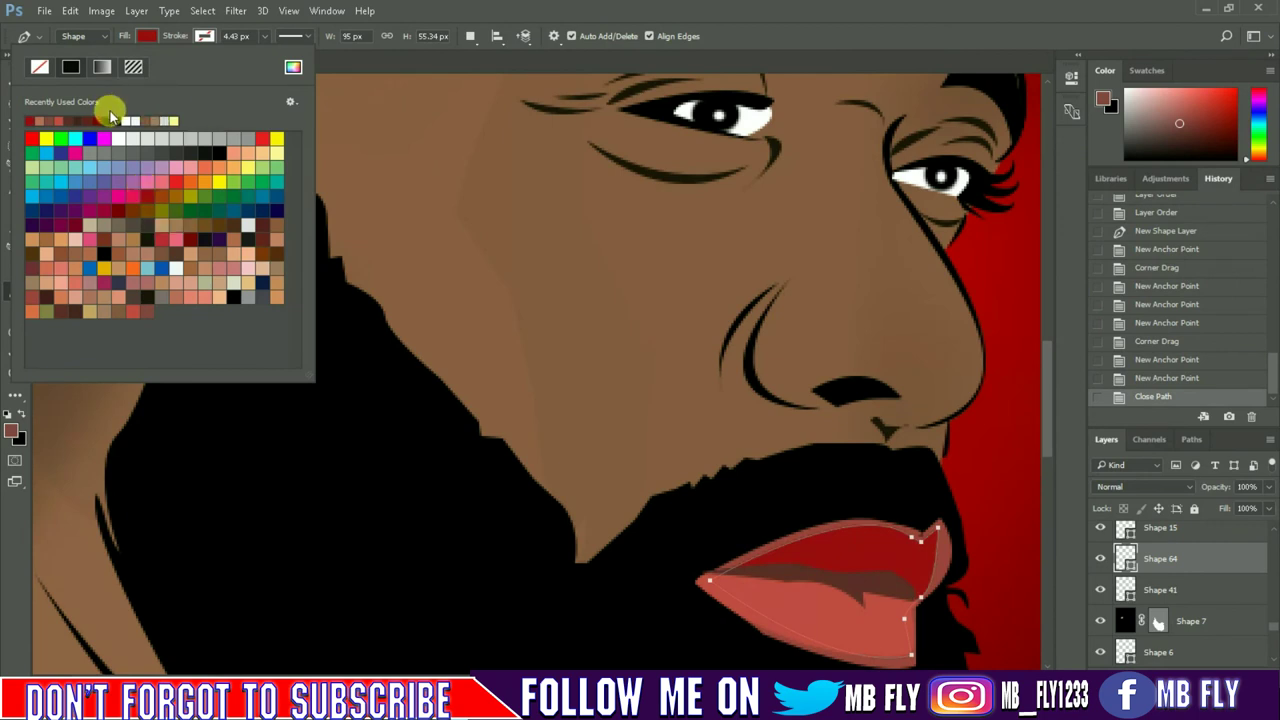
pyautogui.click(141, 309)
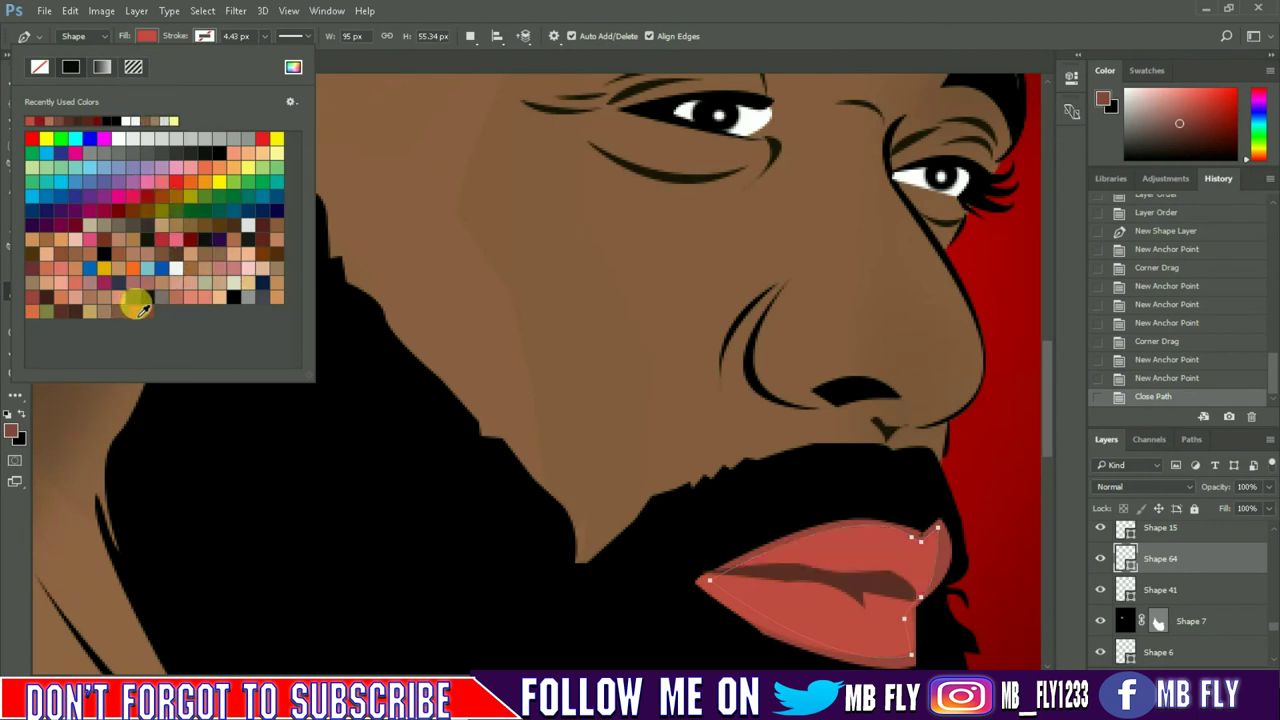
pyautogui.click(68, 262)
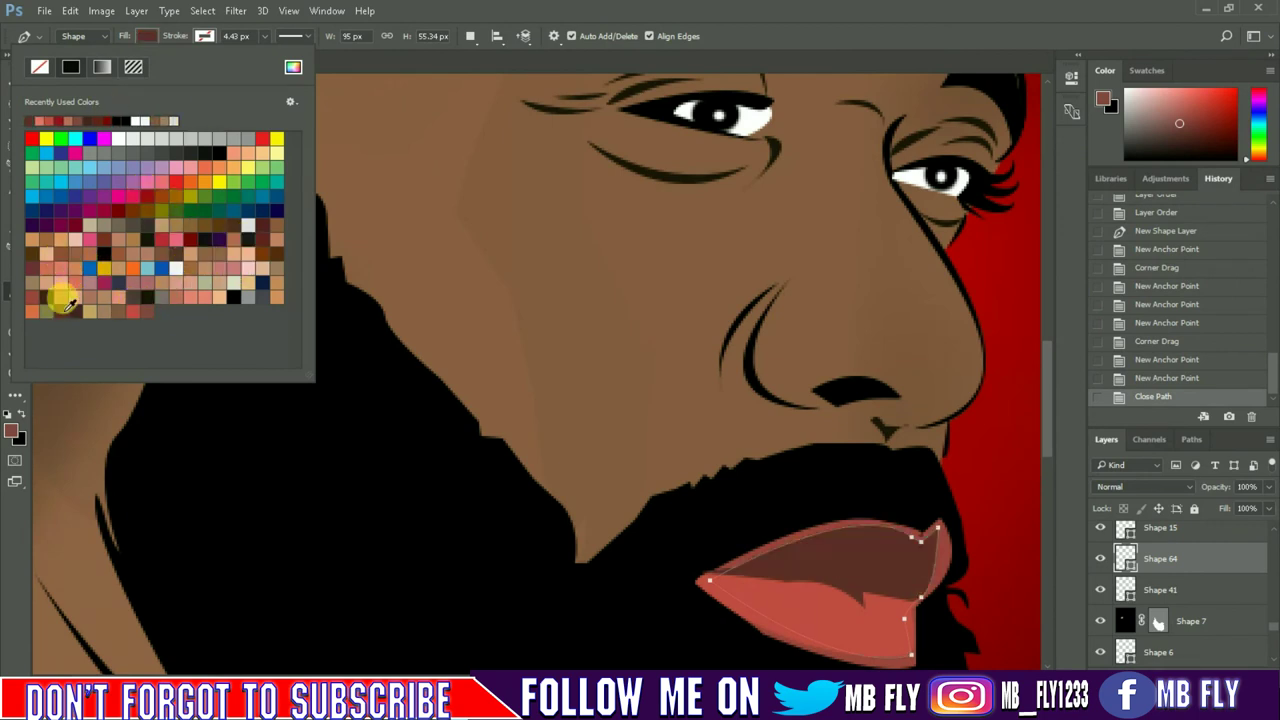
pyautogui.click(25, 288)
pyautogui.click(76, 267)
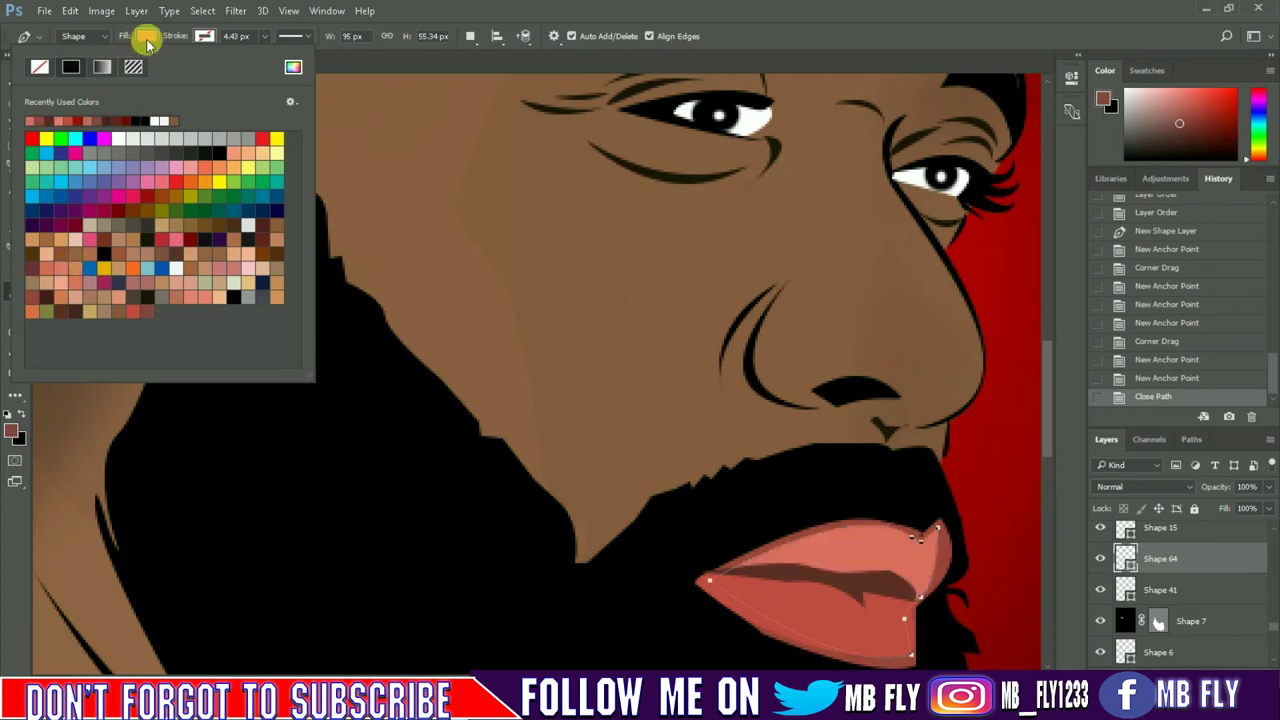
pyautogui.click(463, 280)
pyautogui.scroll(3, 828, 445)
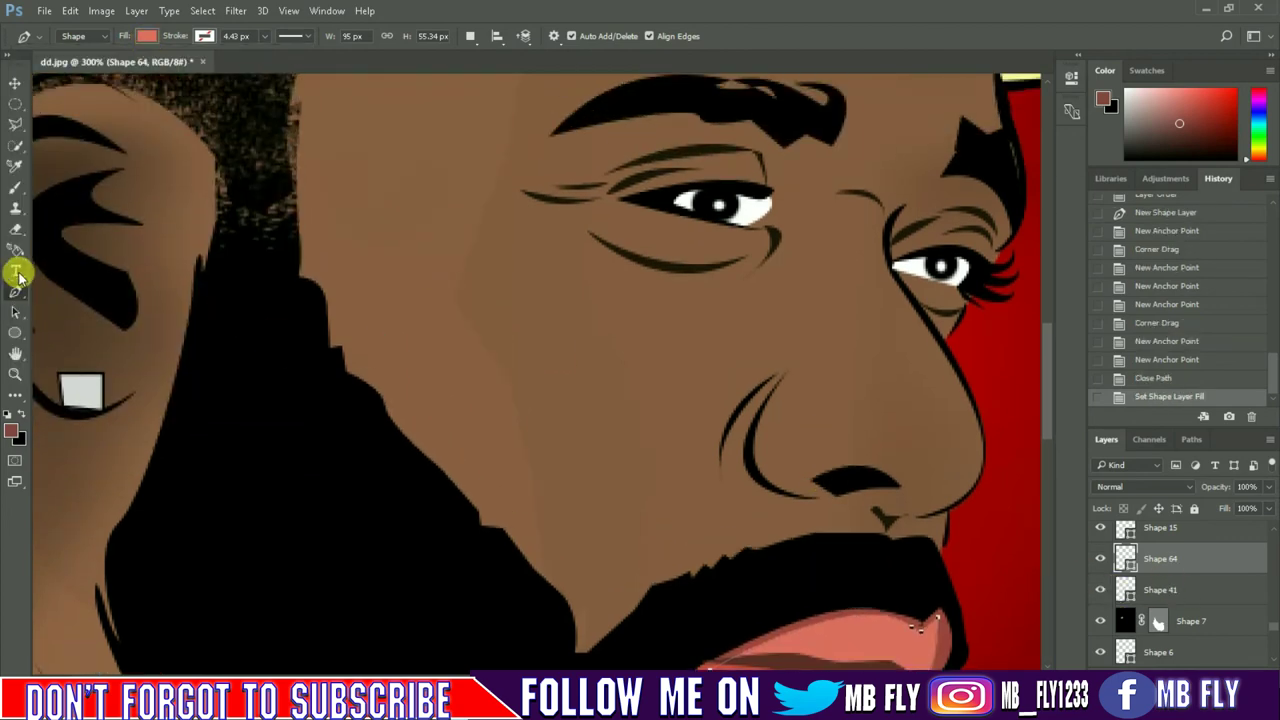